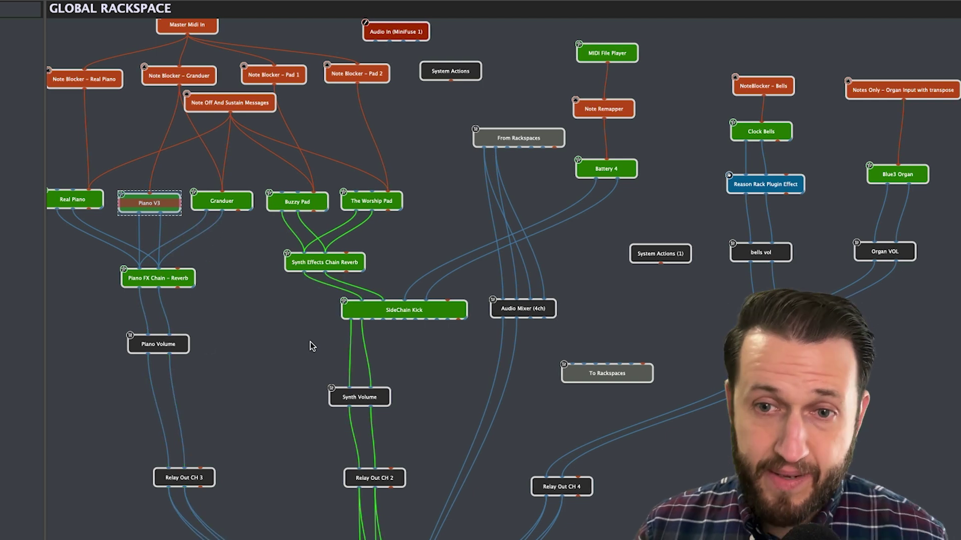
# Step: Nudge the Piano V3 node up and inspect the Note Blocker – Real Piano settings
pyautogui.scroll(-1, 310, 346)
pyautogui.scroll(1, 310, 341)
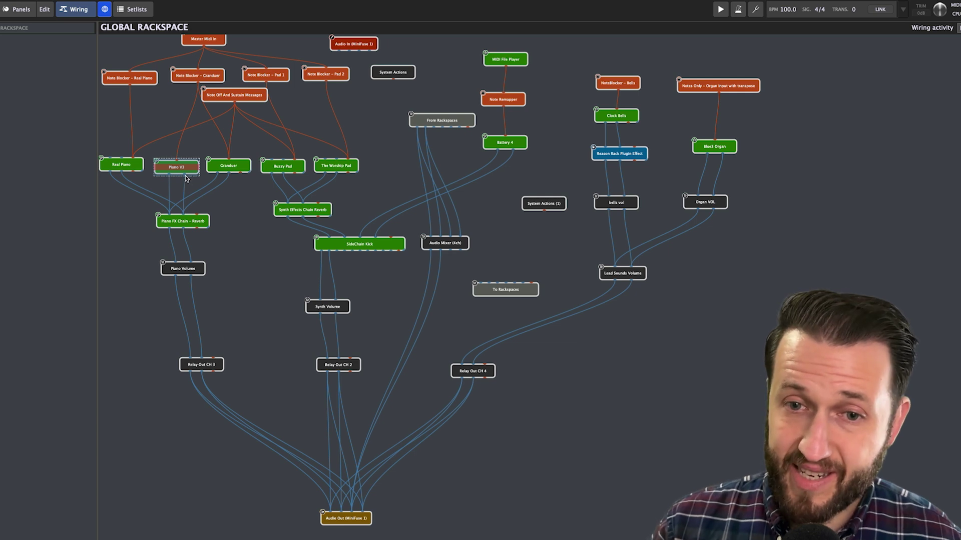
pyautogui.moveTo(185, 173); pyautogui.dragTo(185, 170)
pyautogui.click(247, 216)
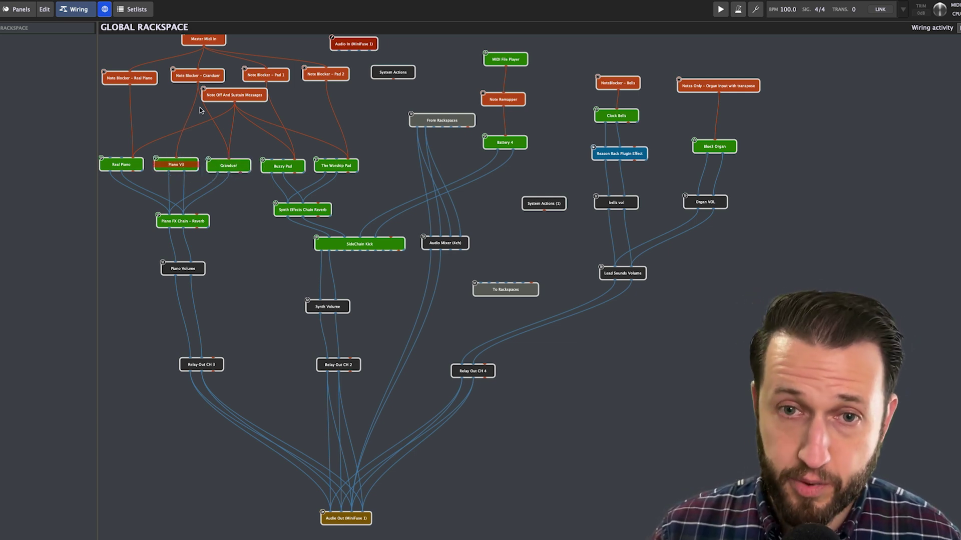
pyautogui.moveTo(139, 77); pyautogui.dragTo(138, 73)
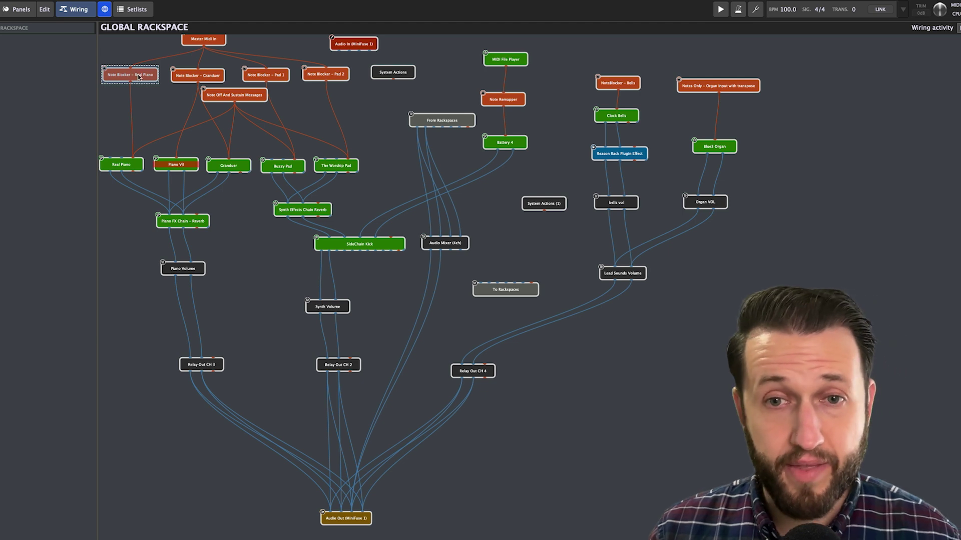
pyautogui.doubleClick(139, 76)
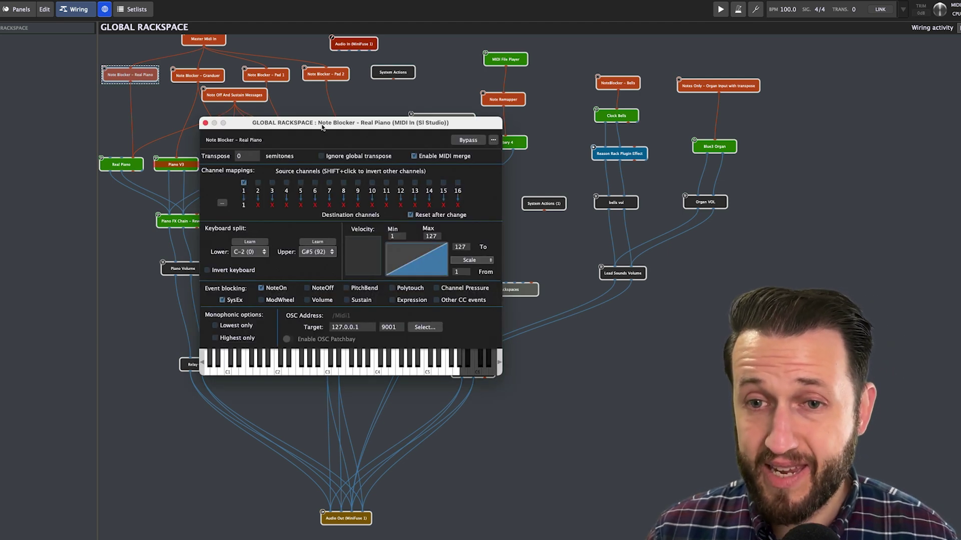
pyautogui.click(205, 123)
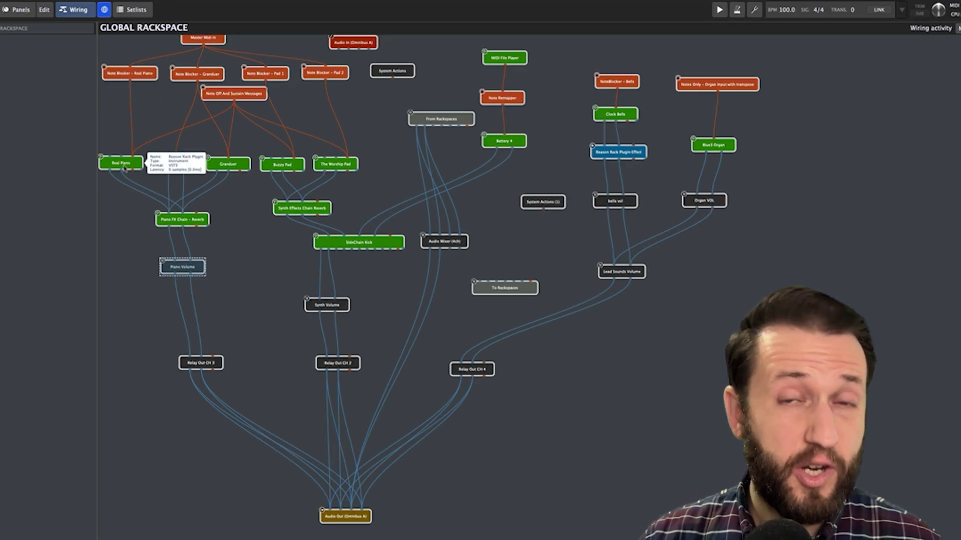
# Step: Inspect the Granduer Kontakt instrument and the Piano Volume gain and balance settings
pyautogui.doubleClick(226, 165)
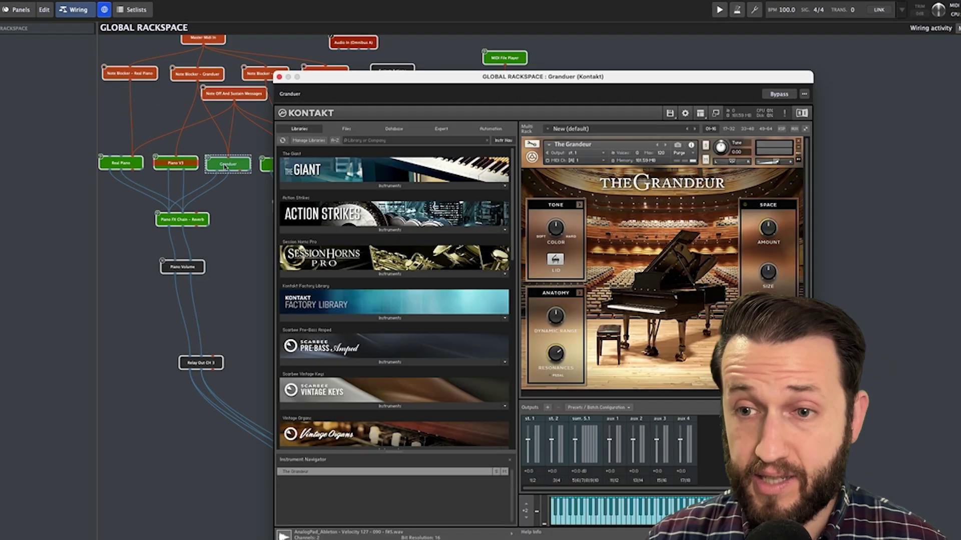
pyautogui.click(279, 76)
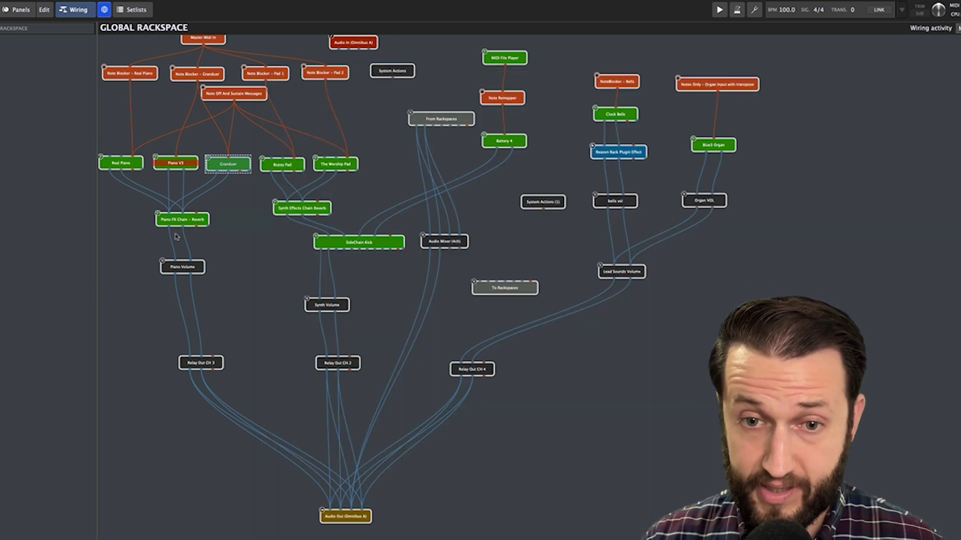
pyautogui.doubleClick(180, 269)
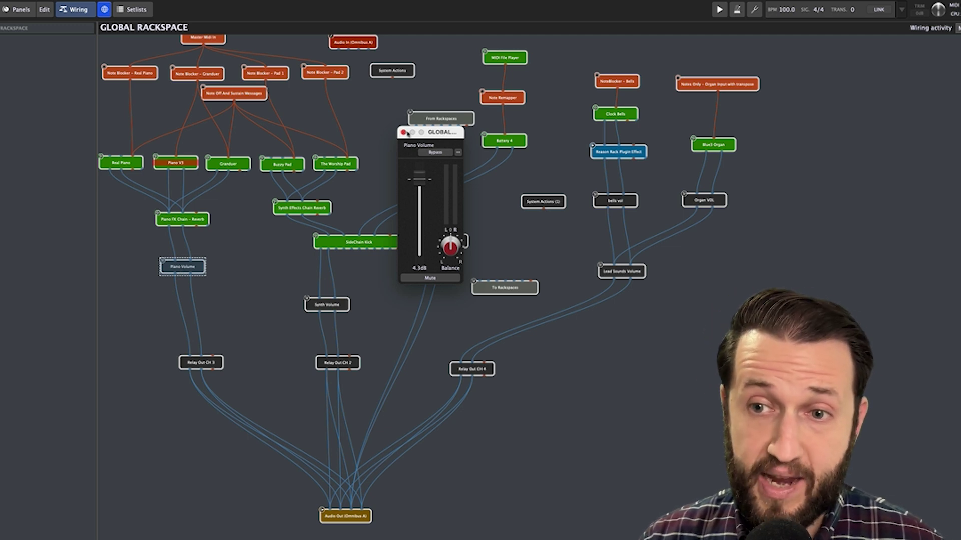
pyautogui.click(403, 134)
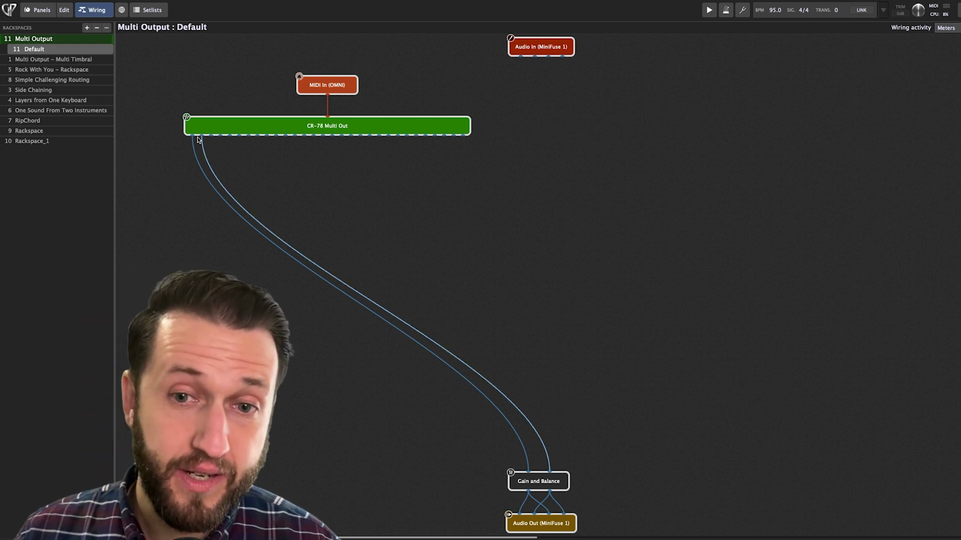
# Step: Open the CR-78 drum machine editor and arrange it beside the CR-78 Multi Out block
pyautogui.doubleClick(263, 130)
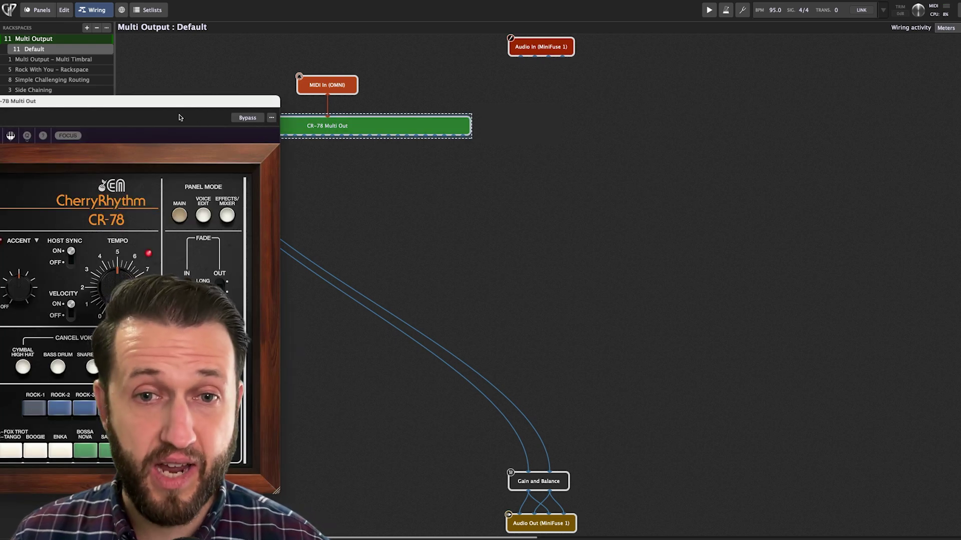
pyautogui.moveTo(158, 102); pyautogui.dragTo(832, 116)
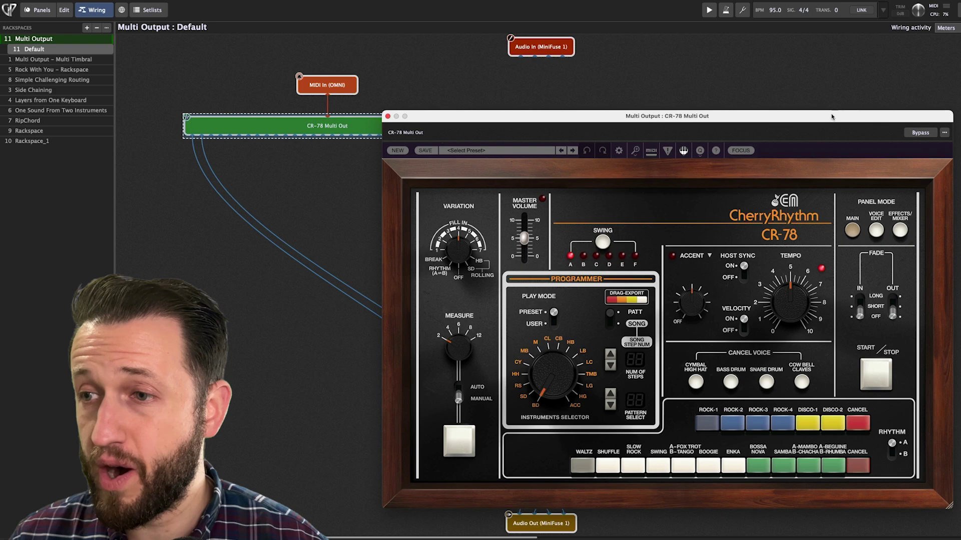
pyautogui.moveTo(663, 118); pyautogui.dragTo(665, 39)
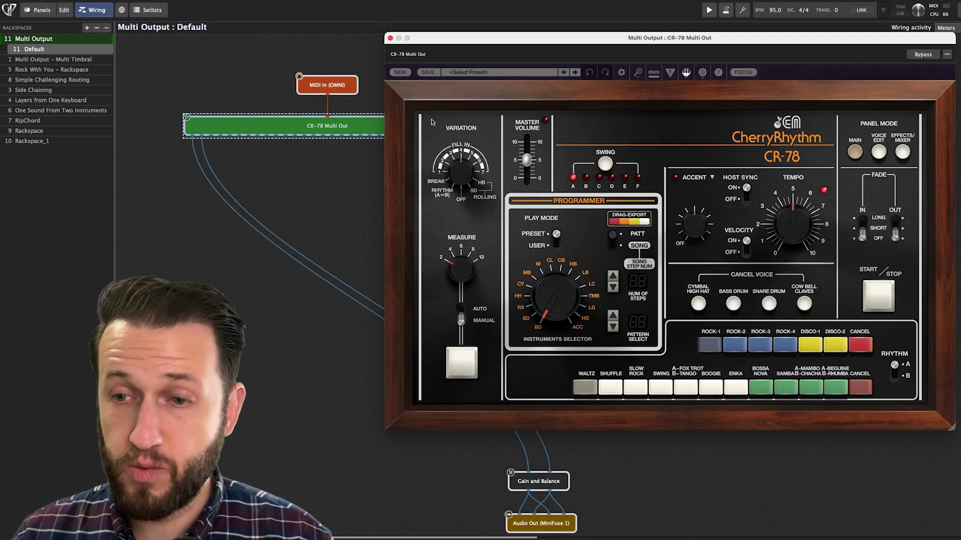
pyautogui.moveTo(328, 125); pyautogui.dragTo(238, 143)
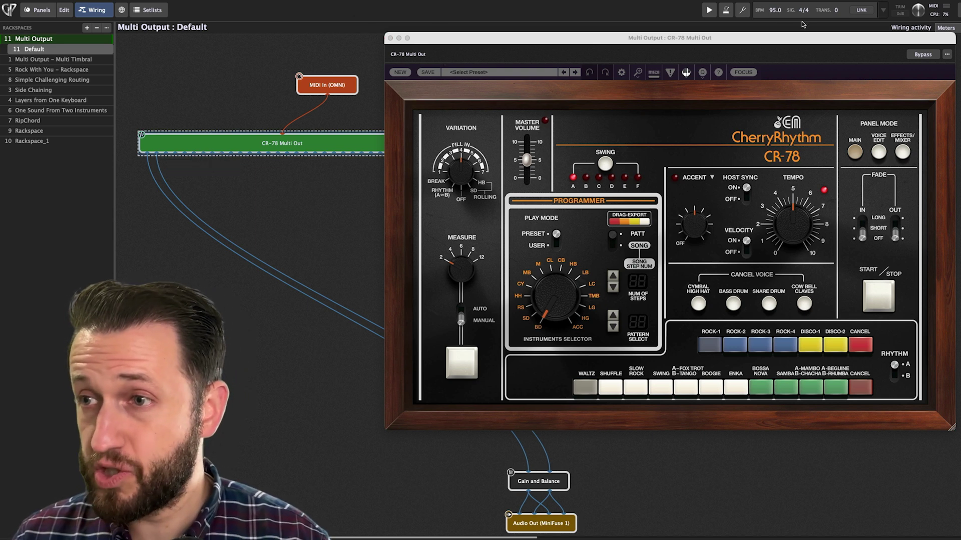
# Step: While the pattern plays, wire two more CR-78 outputs, including Snare Drum L, into Gain and Balance
pyautogui.click(709, 10)
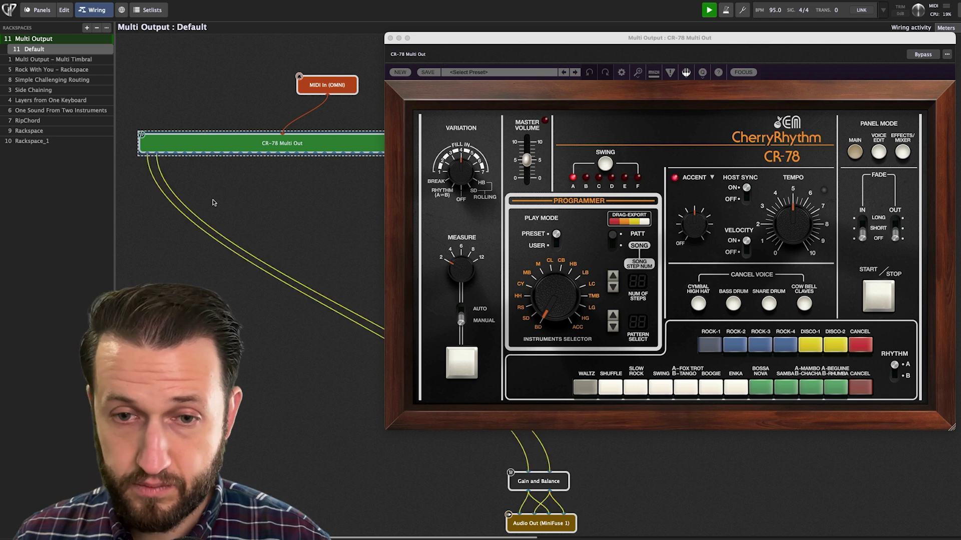
pyautogui.click(204, 222)
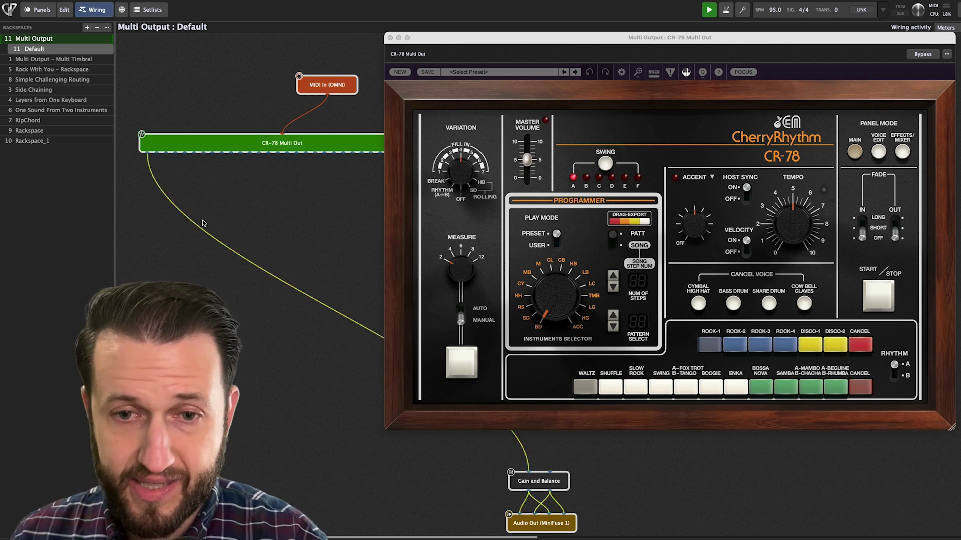
pyautogui.moveTo(173, 153); pyautogui.dragTo(520, 466)
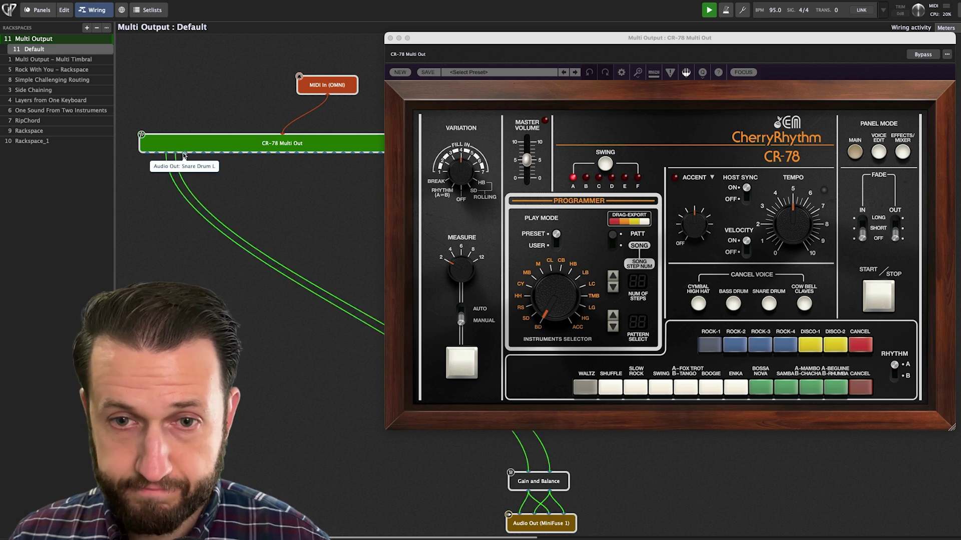
pyautogui.moveTo(184, 153); pyautogui.dragTo(522, 470)
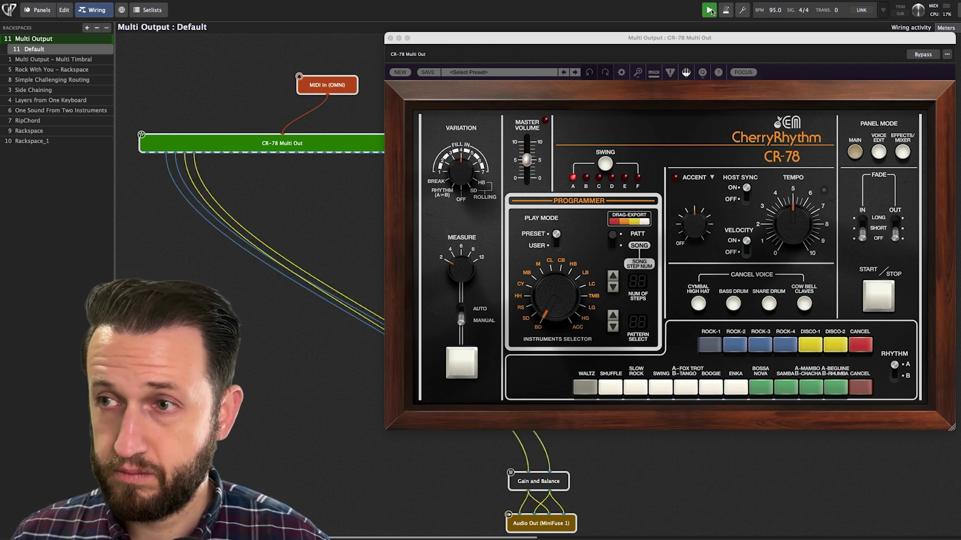
pyautogui.click(709, 10)
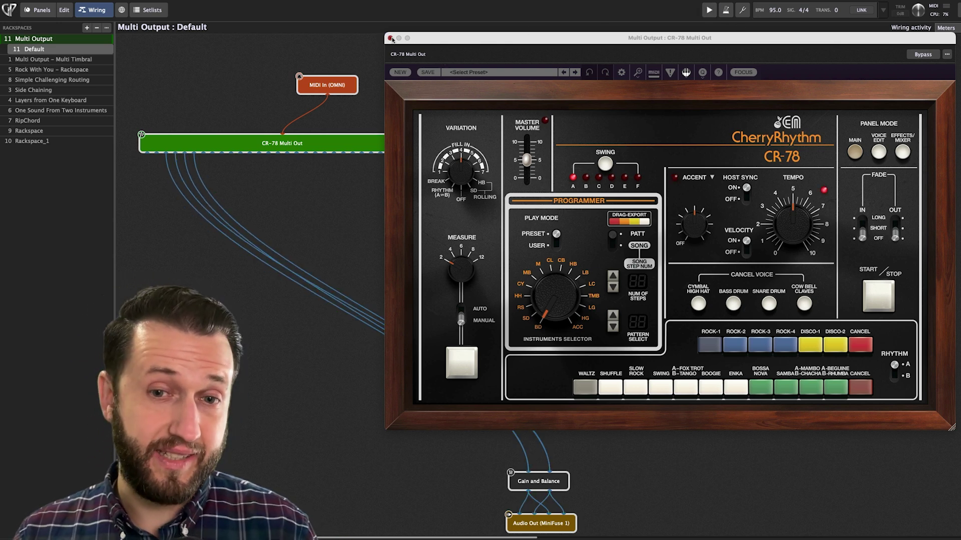
pyautogui.click(391, 38)
pyautogui.moveTo(273, 143); pyautogui.dragTo(367, 151)
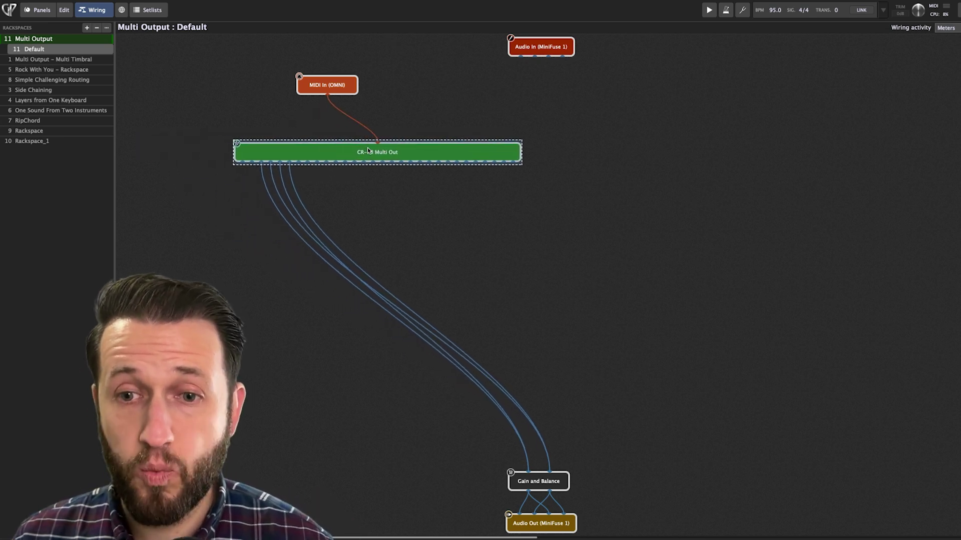
# Step: Insert Stardust 201 Tape Echo by searching 'echo', start playback, and open its editor
pyautogui.doubleClick(371, 192)
pyautogui.write('echo')
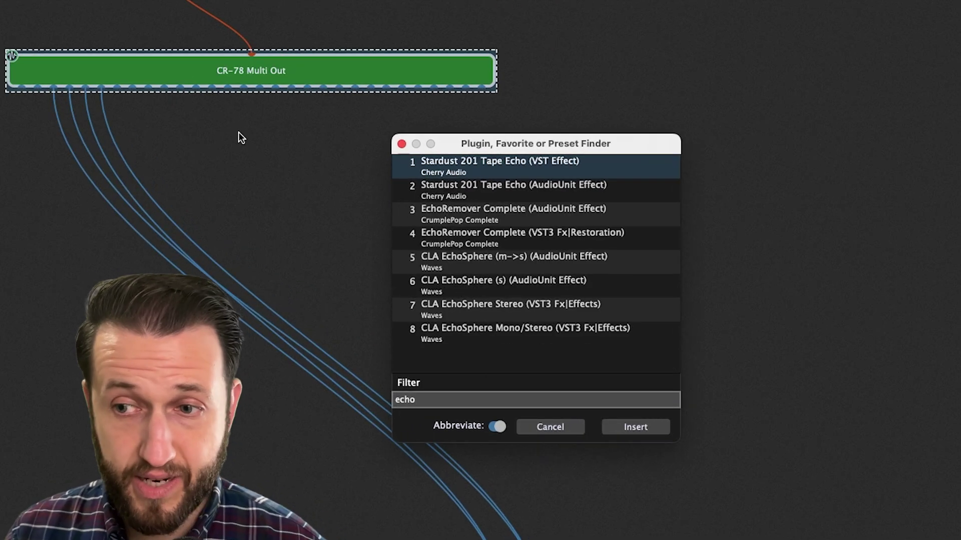
pyautogui.press('Return')
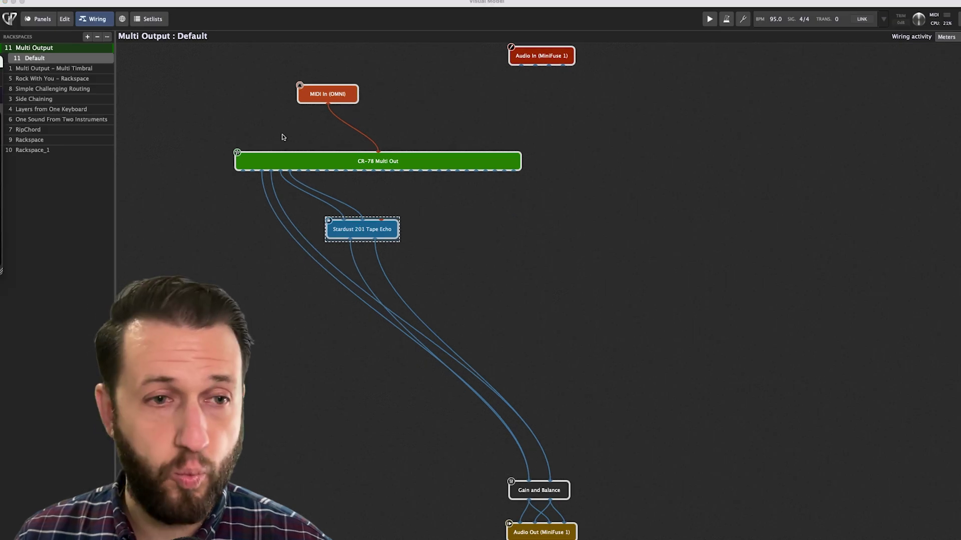
pyautogui.click(708, 19)
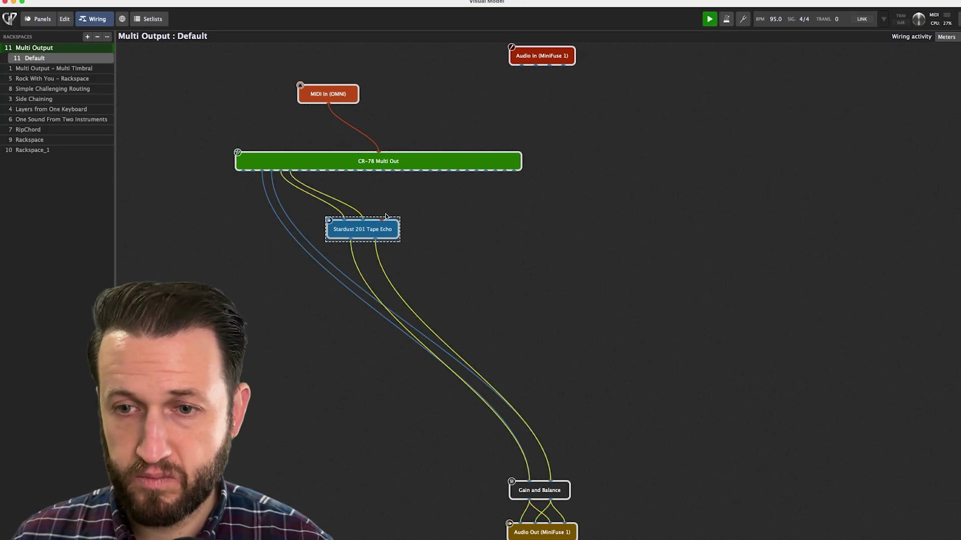
pyautogui.doubleClick(379, 233)
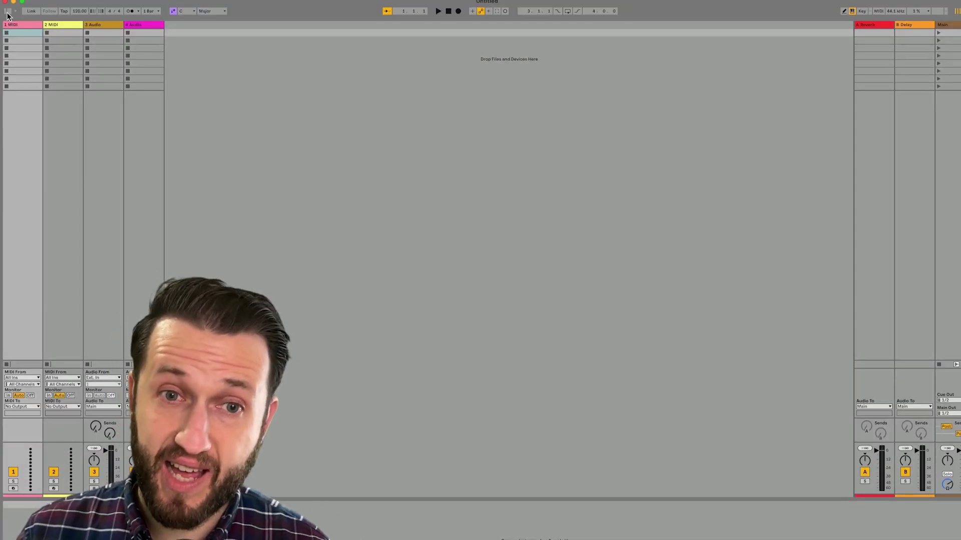
# Step: Load CR-78 Multi Out onto a MIDI track in Ableton Live and test-play the drum pattern
pyautogui.click(7, 13)
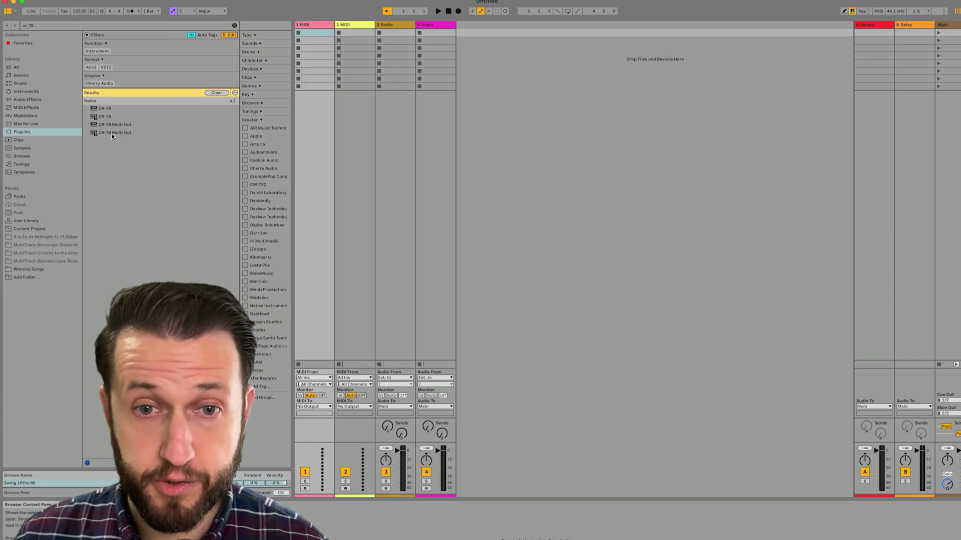
pyautogui.moveTo(112, 134); pyautogui.dragTo(313, 155)
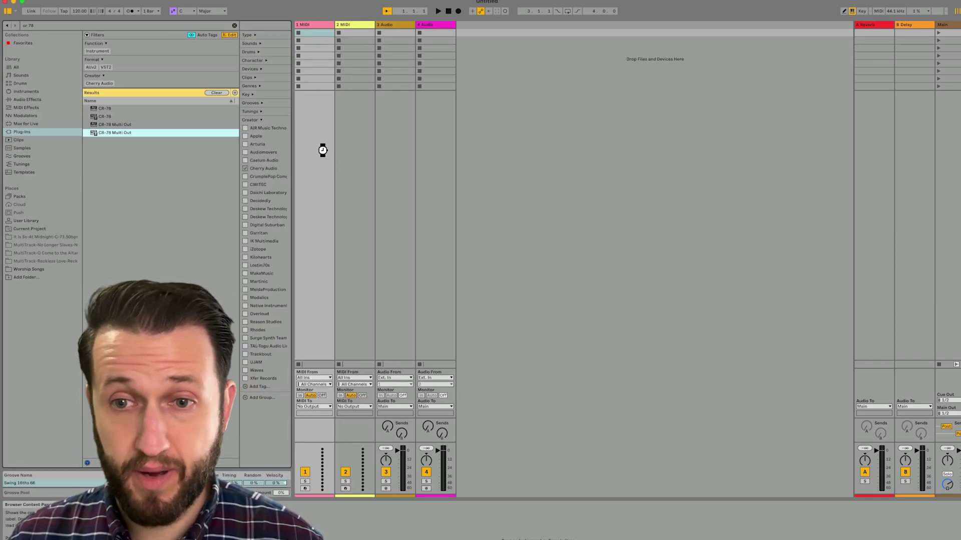
pyautogui.moveTo(323, 150); pyautogui.dragTo(332, 146)
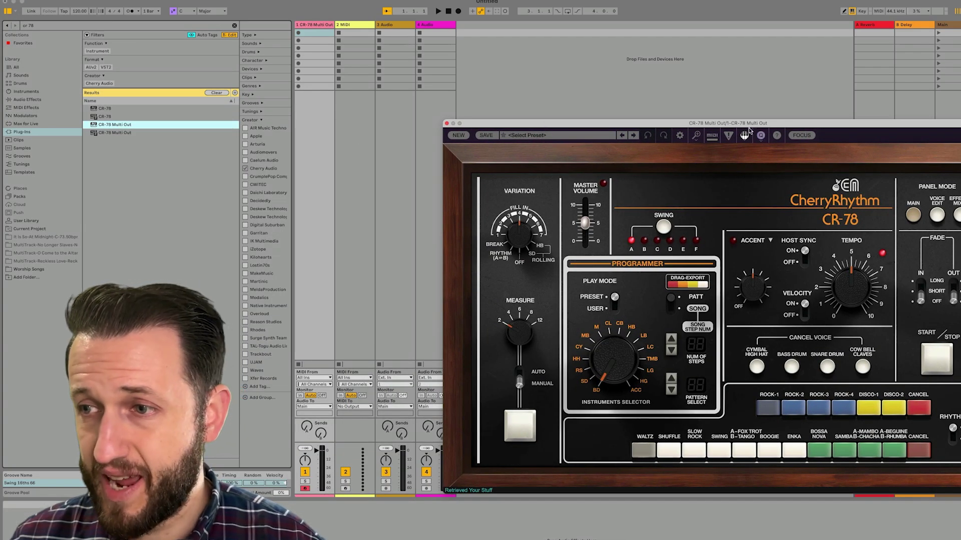
pyautogui.moveTo(749, 126); pyautogui.dragTo(695, 110)
pyautogui.click(437, 11)
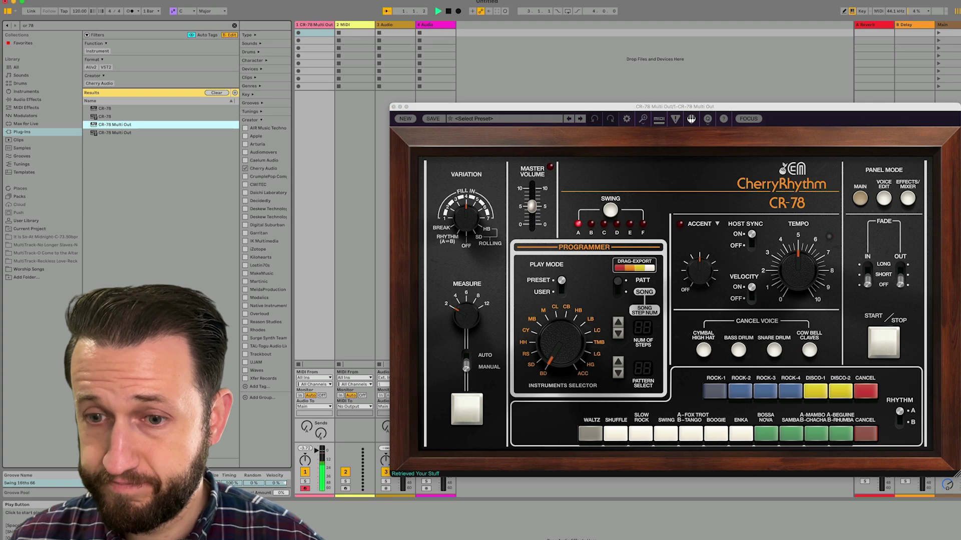
pyautogui.click(448, 11)
pyautogui.click(393, 107)
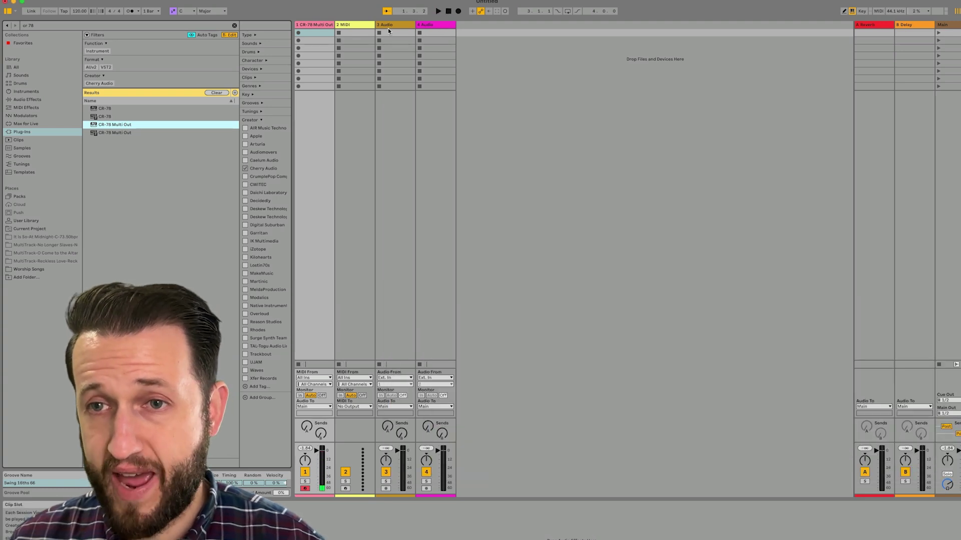
# Step: Delete the empty MIDI track and feed the audio track from CR-78 Multi Out's Rim Shot channel
pyautogui.click(368, 27)
pyautogui.press('Delete')
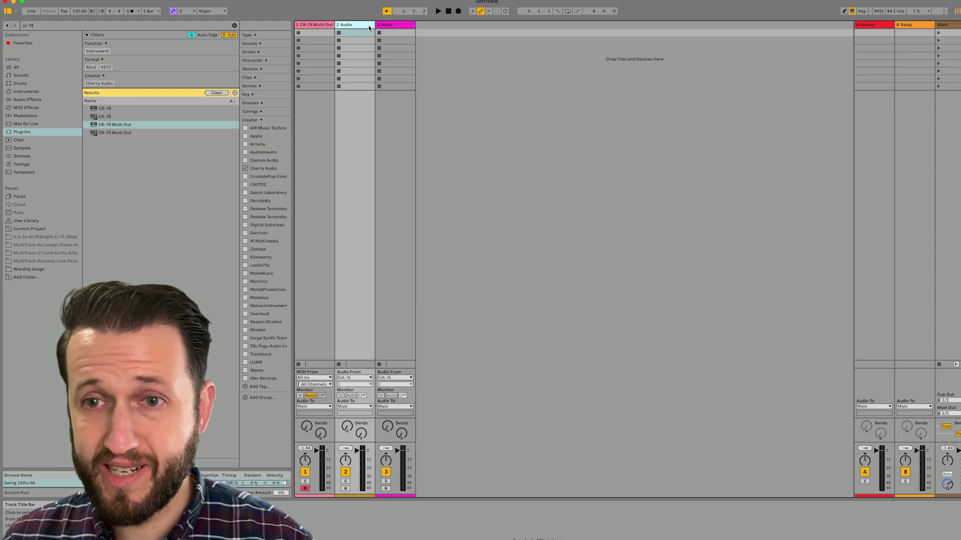
pyautogui.click(352, 378)
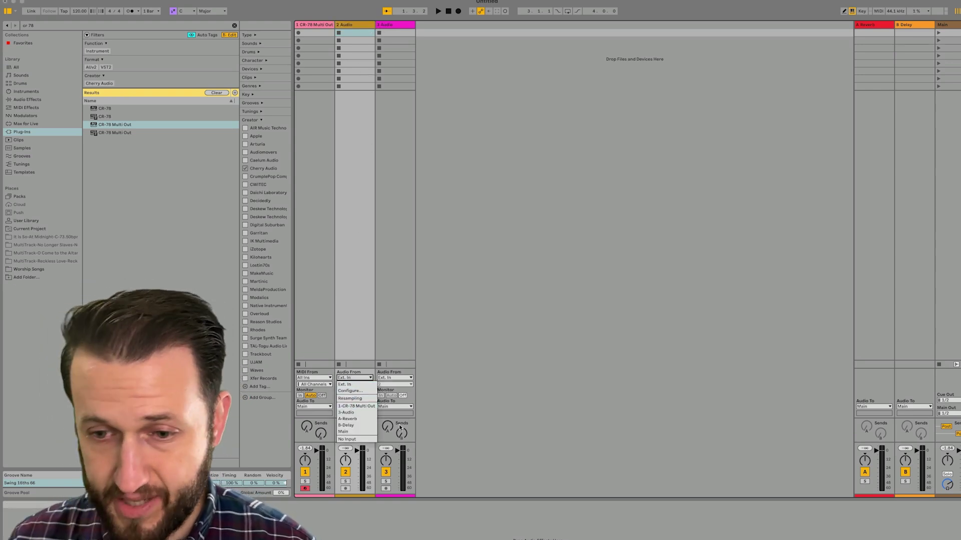
pyautogui.click(373, 406)
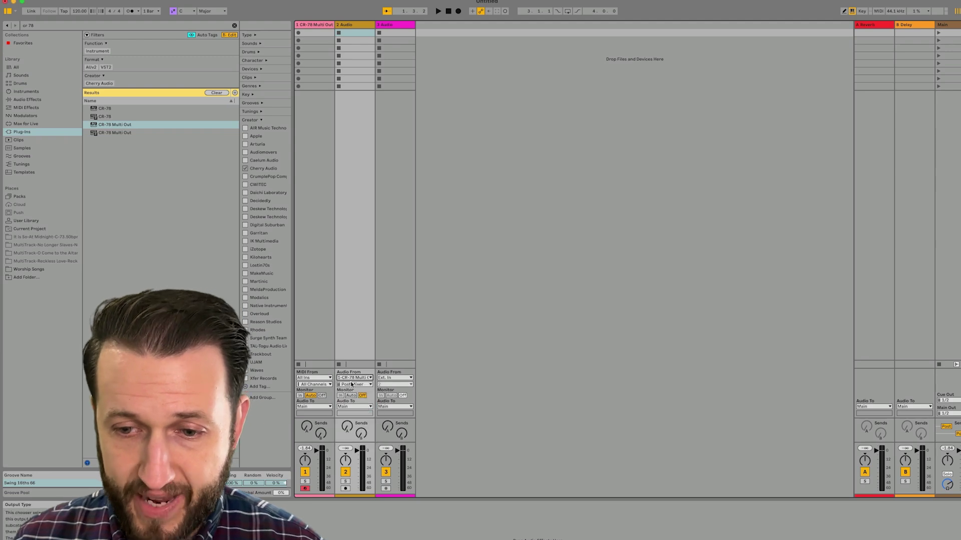
pyautogui.click(354, 406)
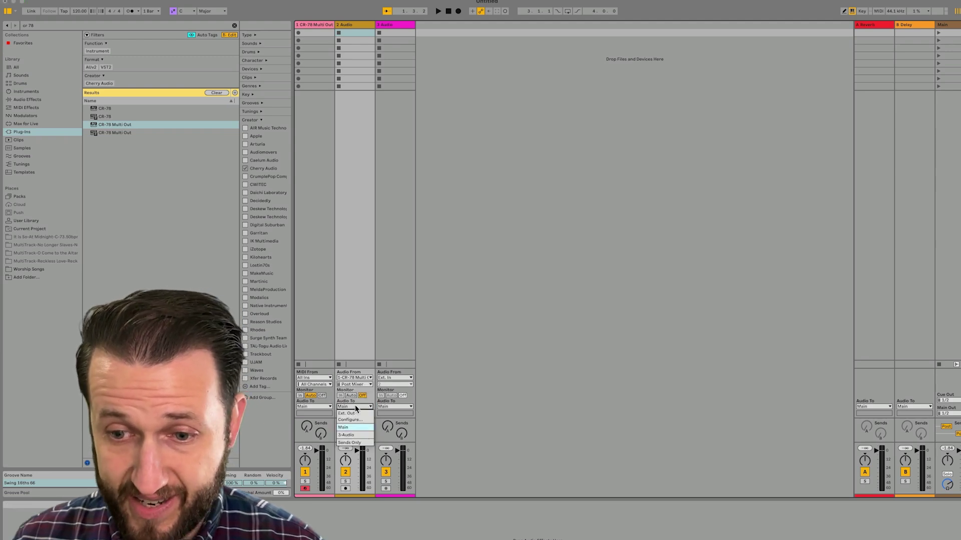
pyautogui.click(363, 383)
pyautogui.click(363, 383)
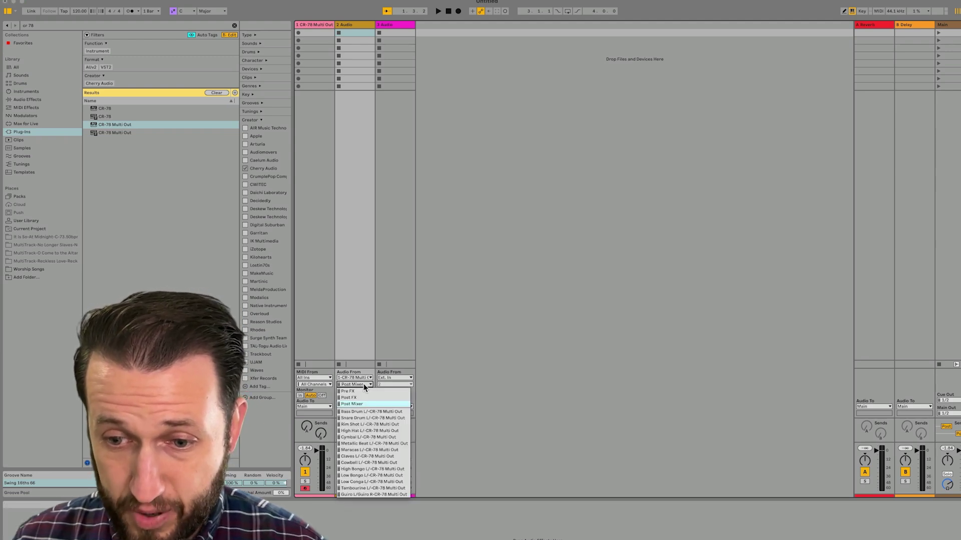
pyautogui.click(376, 425)
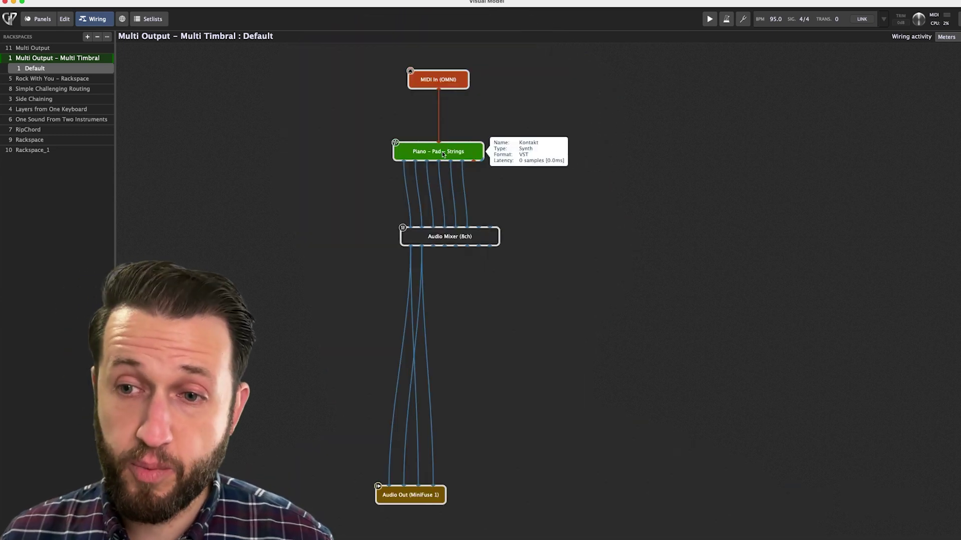
pyautogui.doubleClick(452, 156)
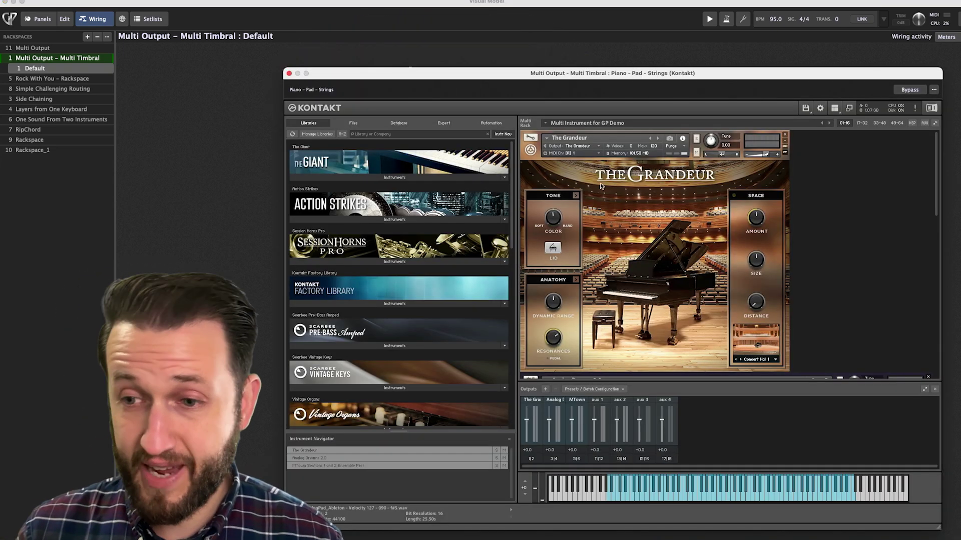
pyautogui.scroll(-3, 644, 213)
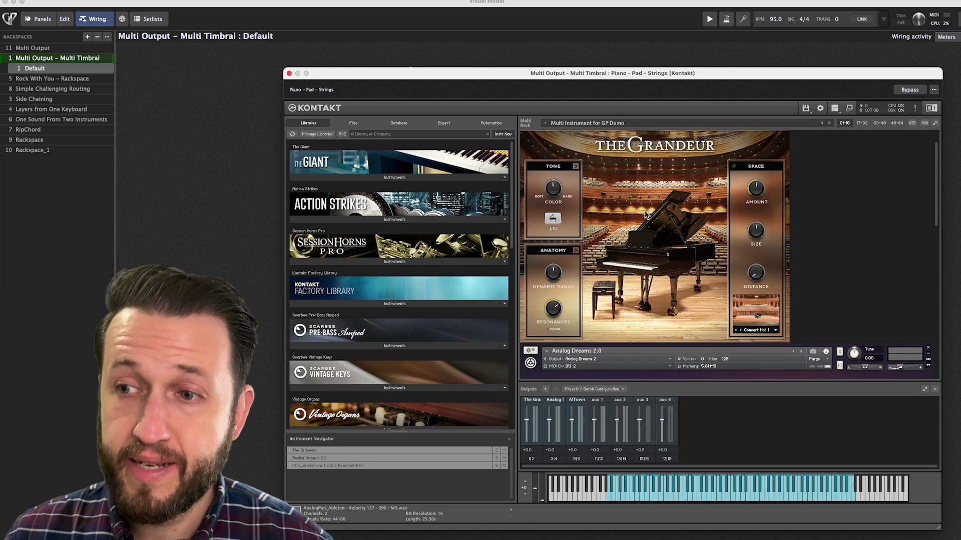
pyautogui.scroll(1, 645, 214)
pyautogui.scroll(-15, 645, 214)
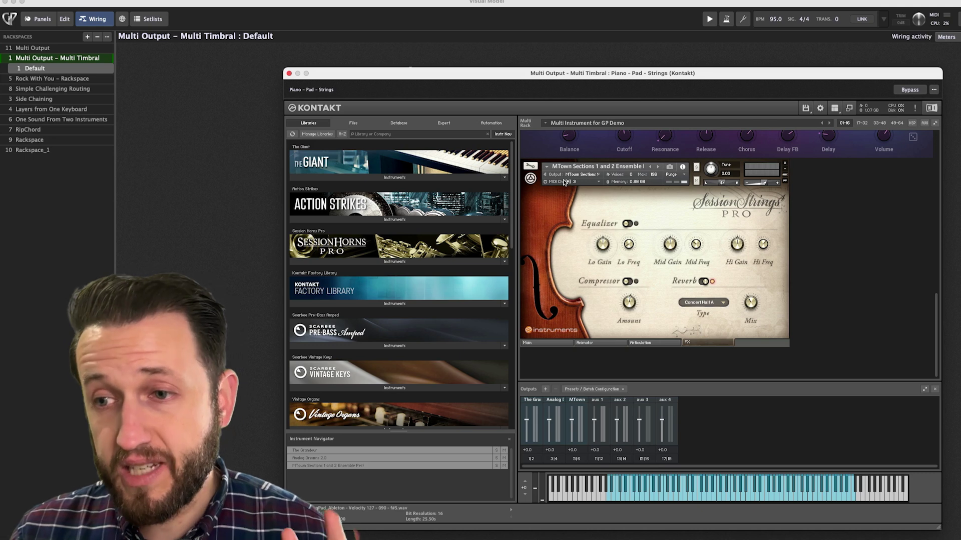
pyautogui.scroll(8, 565, 183)
pyautogui.scroll(8, 570, 186)
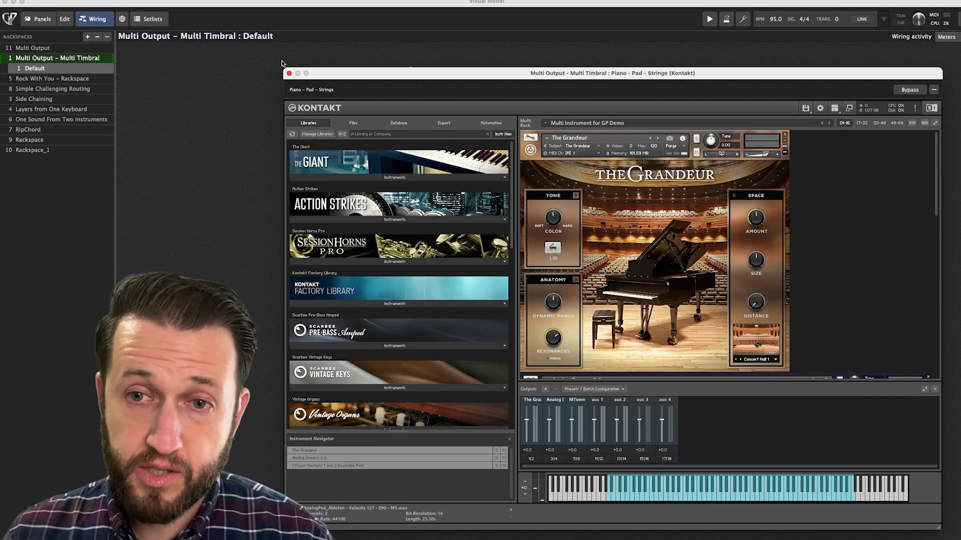
pyautogui.click(288, 74)
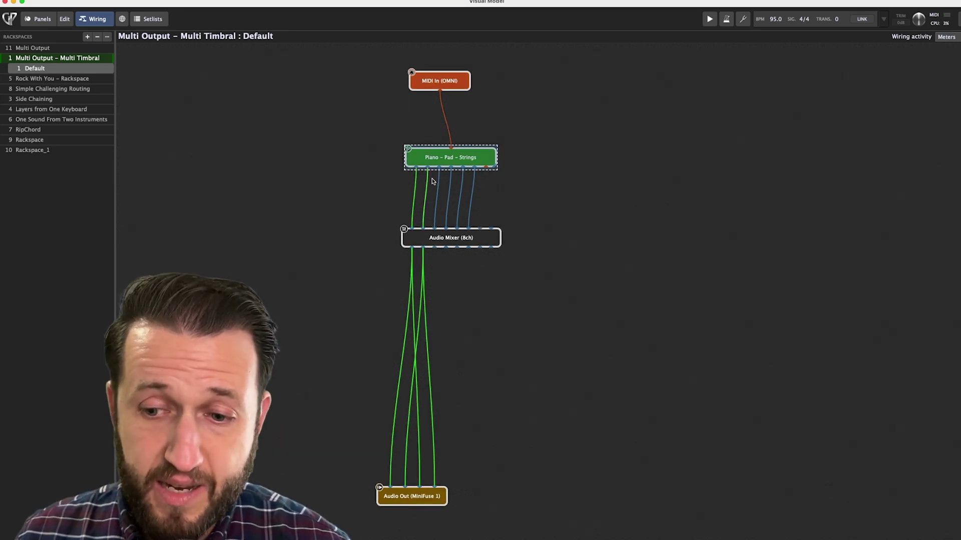
pyautogui.doubleClick(455, 157)
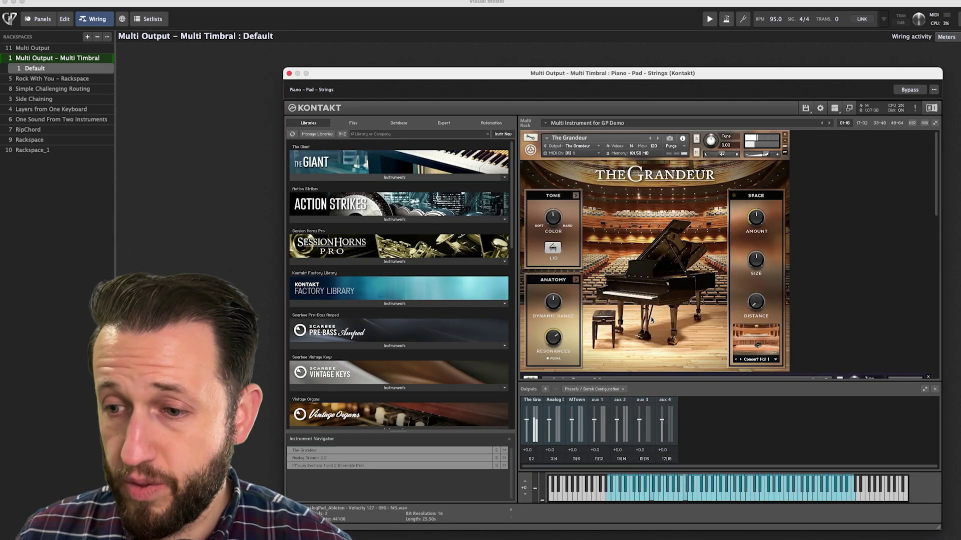
pyautogui.scroll(-5, 650, 318)
pyautogui.scroll(-4, 652, 321)
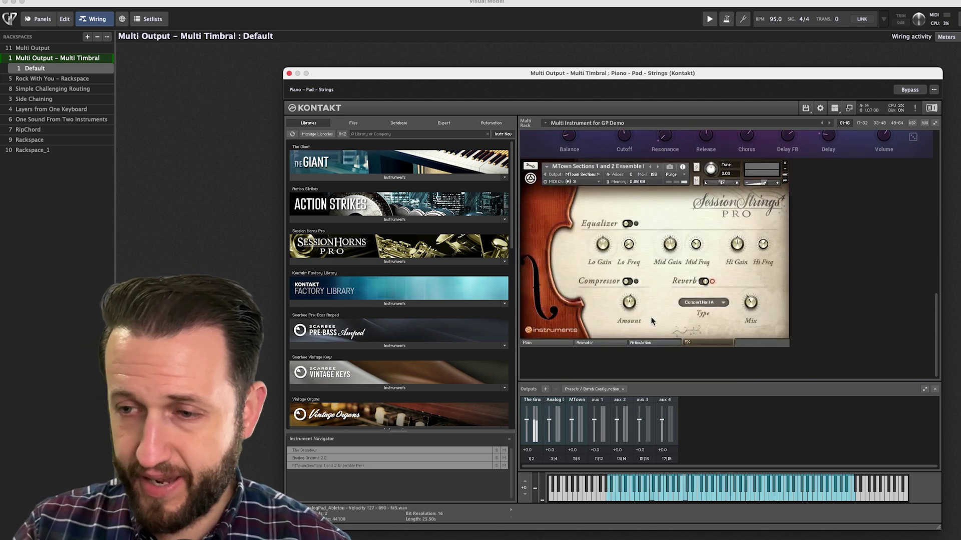
pyautogui.press('super+w')
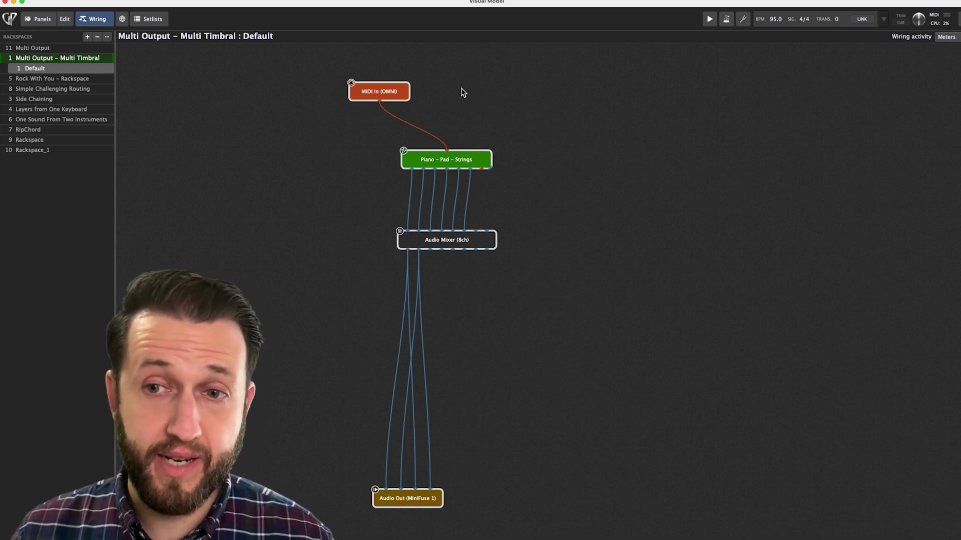
# Step: Duplicate MIDI In twice and wire both copies into Piano – Pad – Strings
pyautogui.click(383, 94)
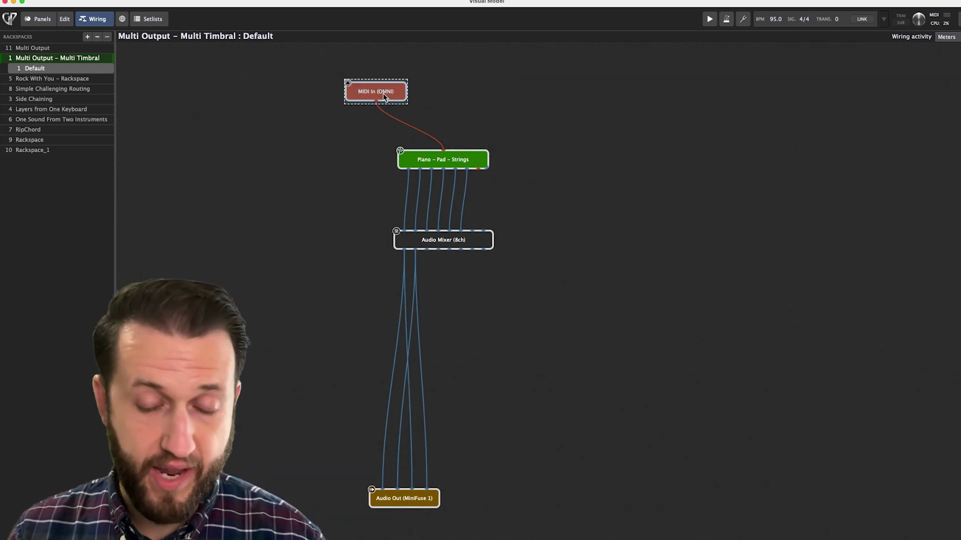
pyautogui.press('super+d')
pyautogui.moveTo(382, 94); pyautogui.dragTo(552, 94)
pyautogui.press('super+d')
pyautogui.moveTo(458, 101); pyautogui.dragTo(443, 151)
pyautogui.moveTo(549, 101); pyautogui.dragTo(450, 159)
# Step: Remap channel 1 to channel 2 on MIDI In (OMNI) (1) and to channel 3 on (2)
pyautogui.doubleClick(458, 94)
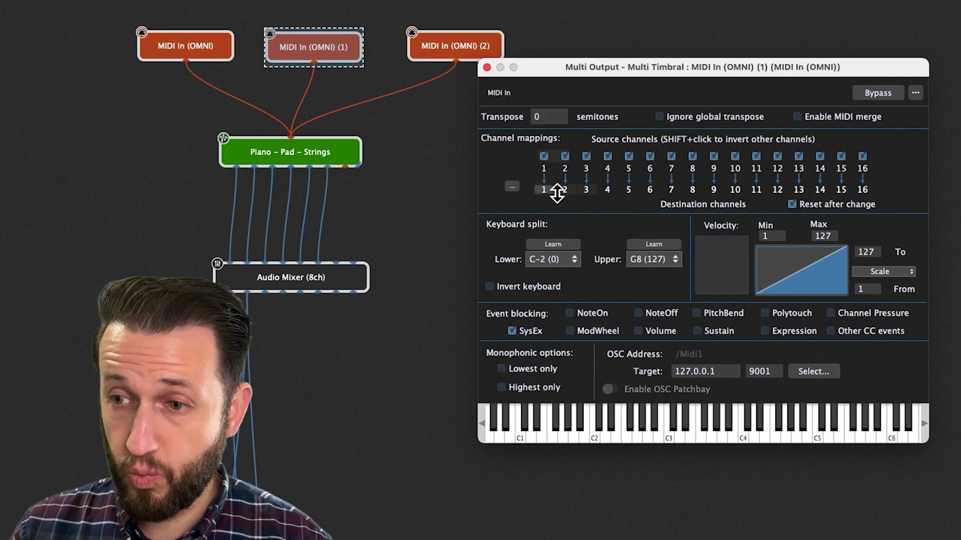
pyautogui.moveTo(557, 190); pyautogui.dragTo(542, 148)
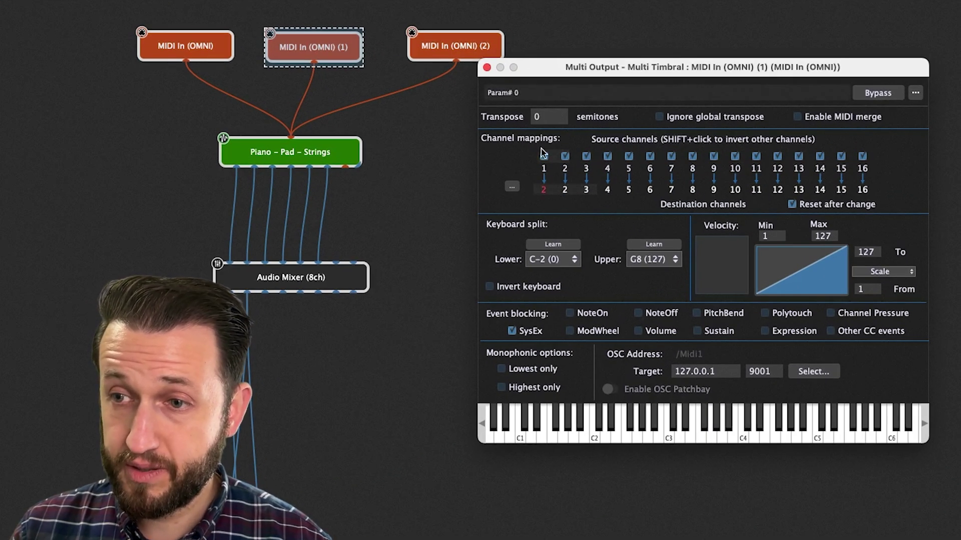
pyautogui.click(486, 66)
pyautogui.click(471, 49)
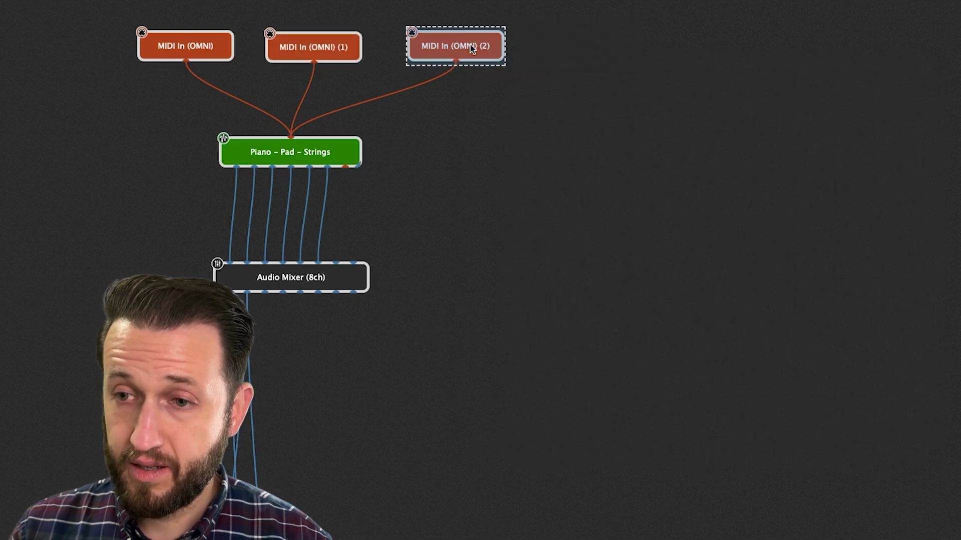
pyautogui.doubleClick(470, 49)
pyautogui.moveTo(540, 189); pyautogui.dragTo(563, 183)
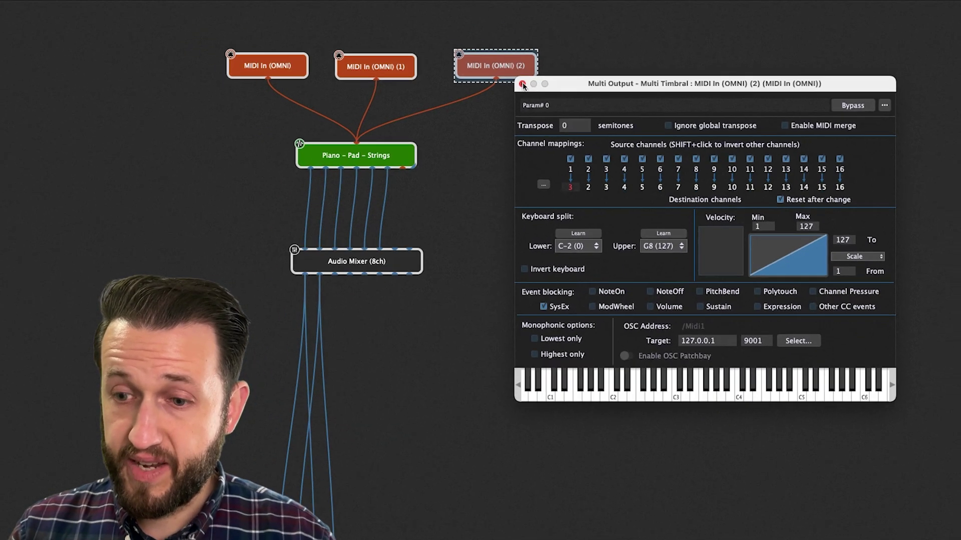
pyautogui.click(485, 66)
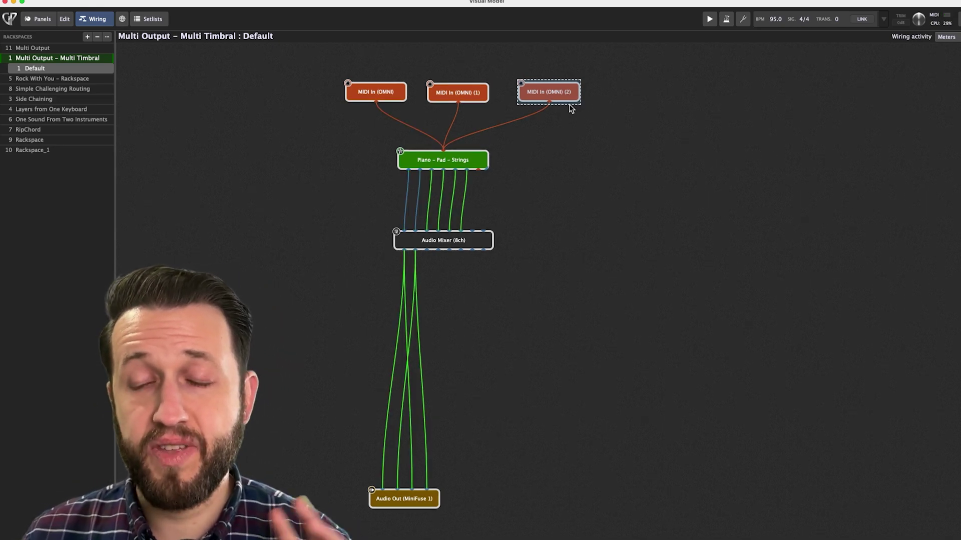
pyautogui.moveTo(533, 100)
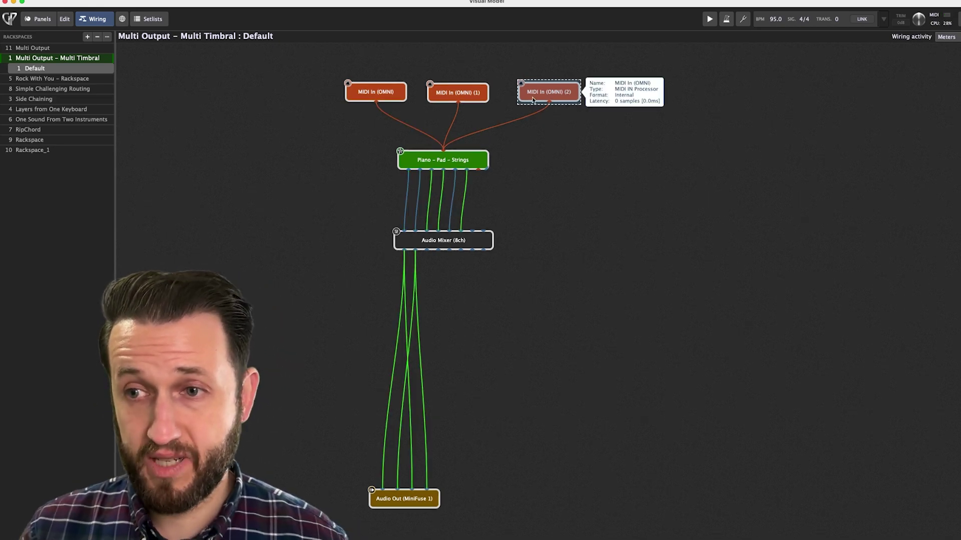
# Step: Limit MIDI In (OMNI) (1) to notes from C2 (48) to C3 (60) using Learn
pyautogui.doubleClick(474, 96)
pyautogui.moveTo(649, 111); pyautogui.dragTo(533, 128)
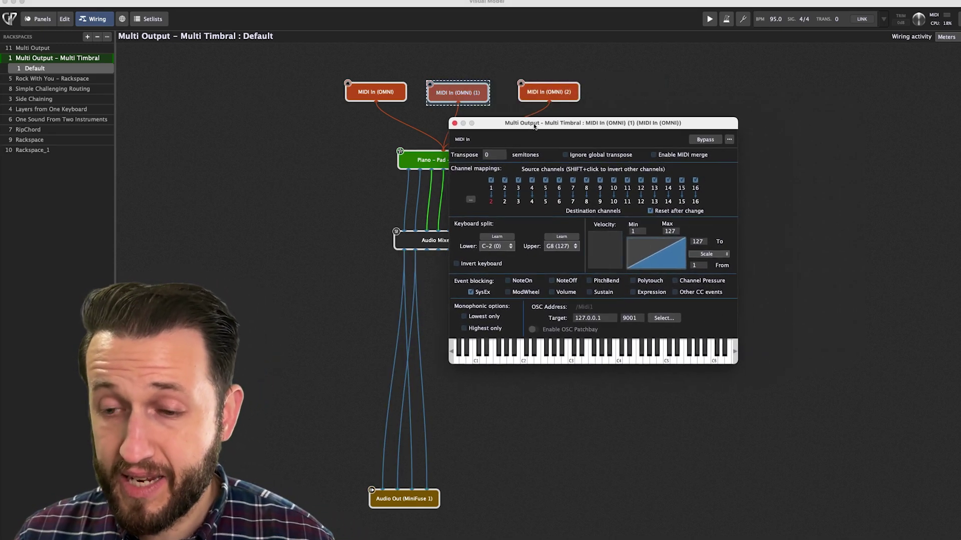
pyautogui.click(524, 356)
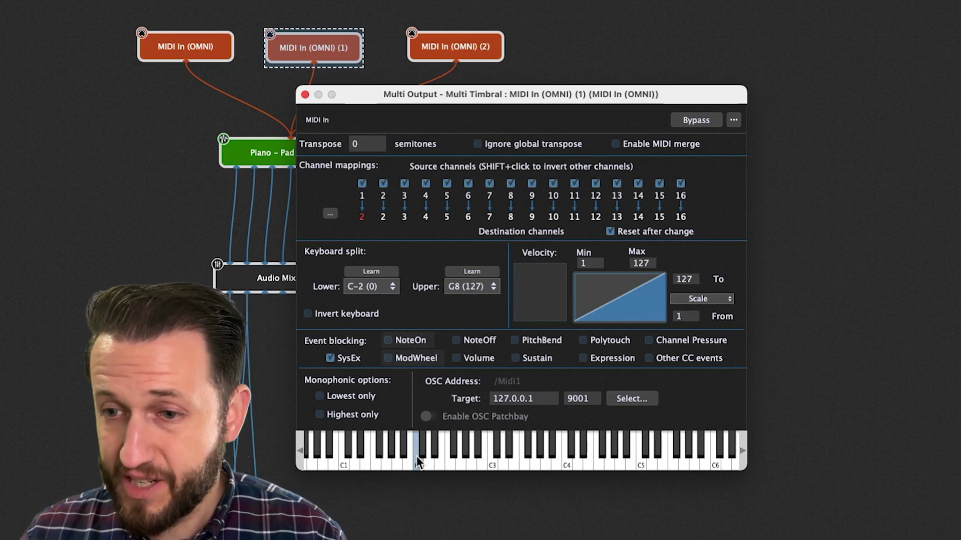
pyautogui.click(386, 268)
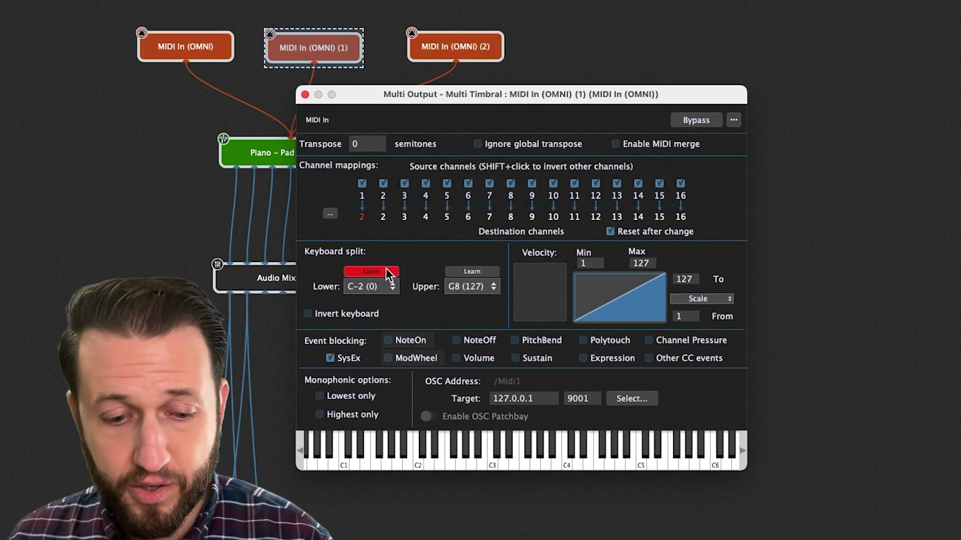
pyautogui.click(472, 271)
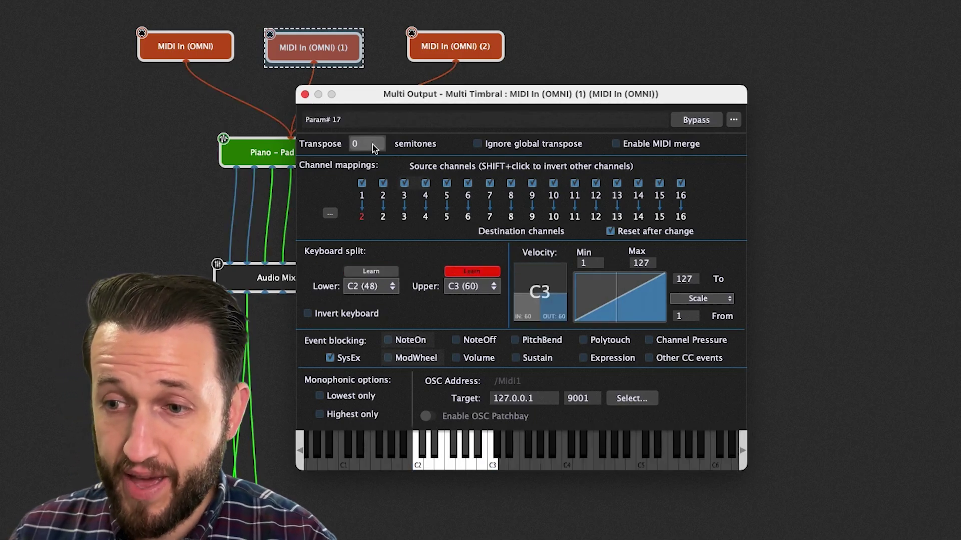
pyautogui.click(473, 272)
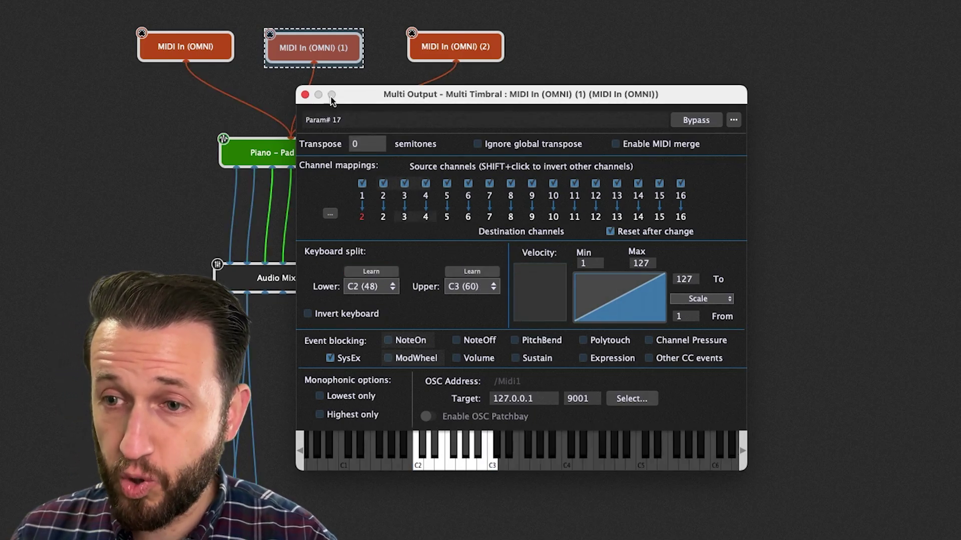
# Step: Reshape its velocity curve into a rising response and close the settings
pyautogui.click(628, 295)
pyautogui.moveTo(502, 496)
pyautogui.mouseDown()
pyautogui.moveTo(598, 404)
pyautogui.moveTo(758, 354)
pyautogui.mouseUp()
pyautogui.click(711, 208)
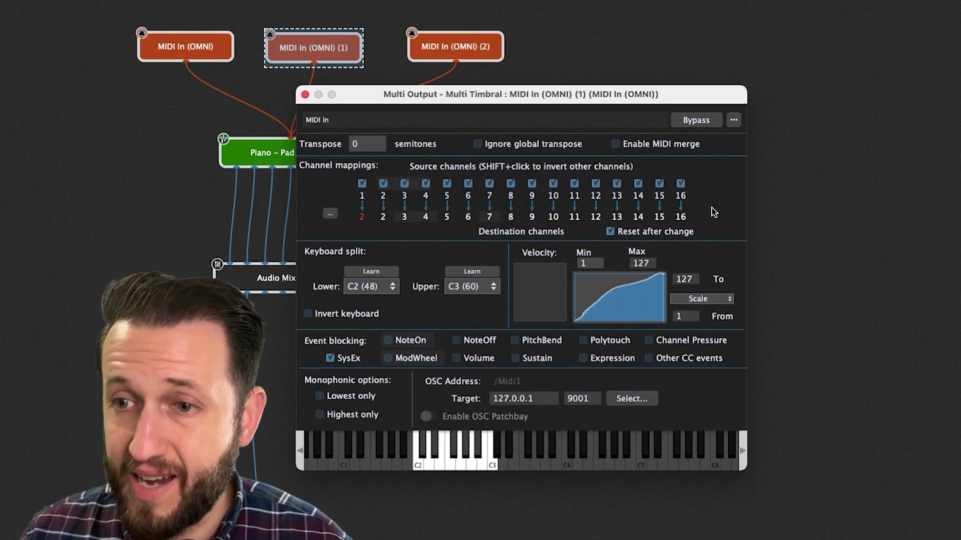
pyautogui.click(305, 95)
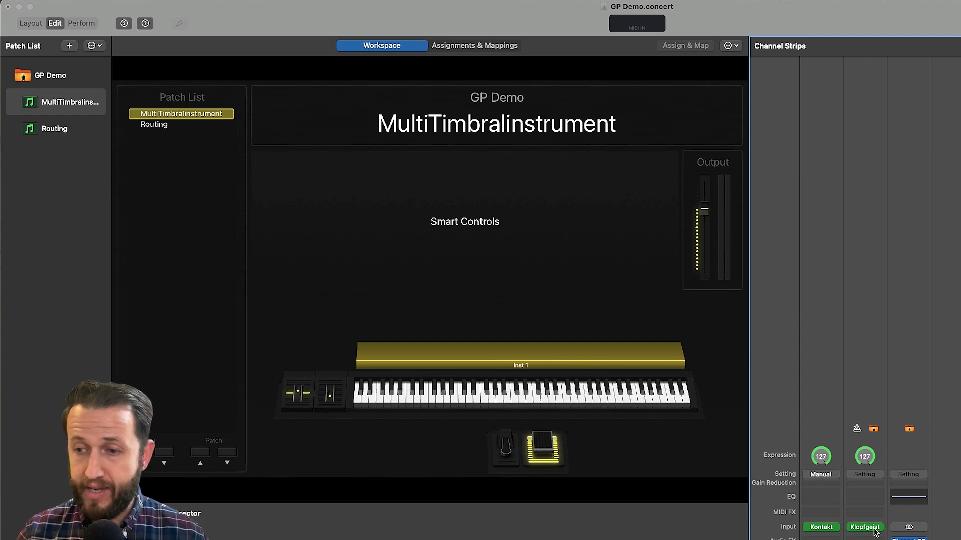
# Step: Open Kontakt, scroll past The Grandeur, Analog Dreams 2.0 and MTown Sections, then close it
pyautogui.click(822, 527)
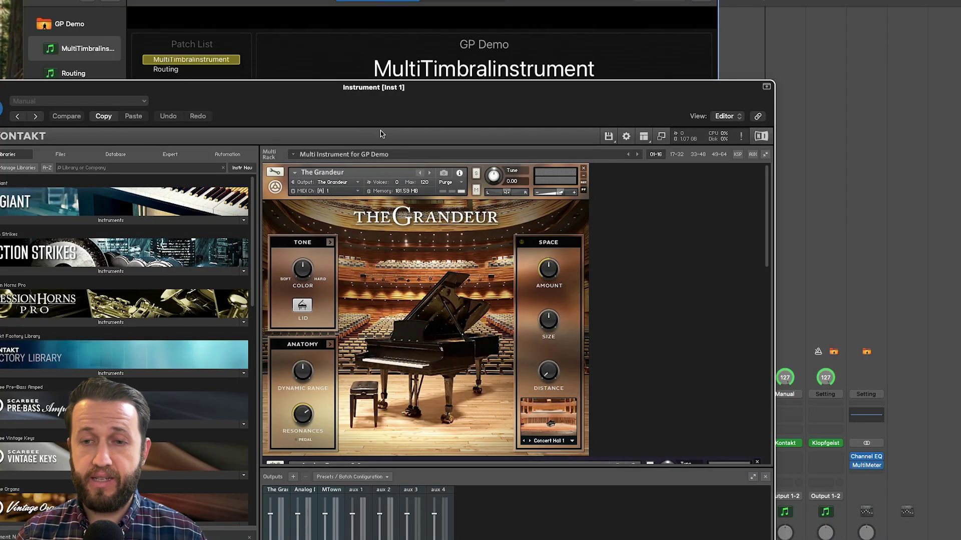
pyautogui.moveTo(383, 105); pyautogui.dragTo(408, 34)
pyautogui.scroll(-5, 679, 255)
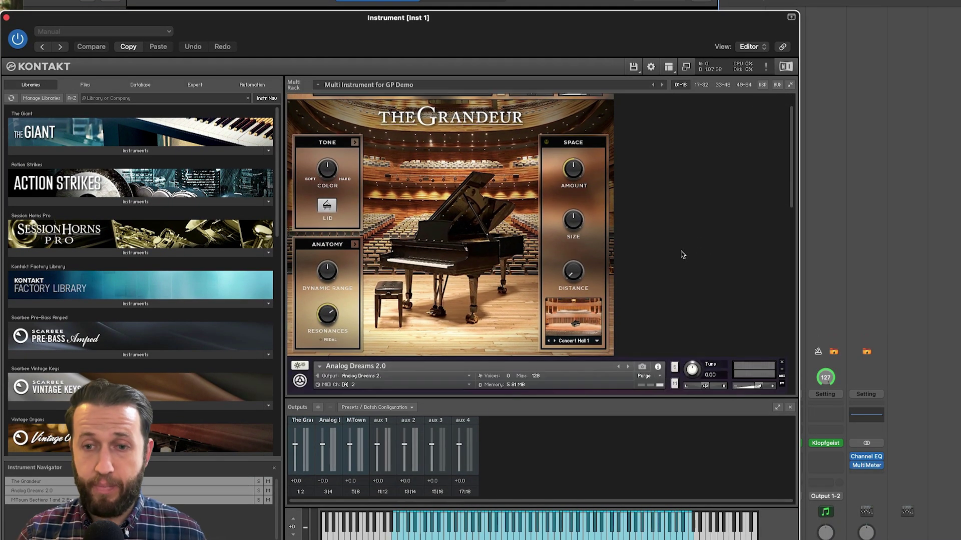
pyautogui.scroll(5, 683, 256)
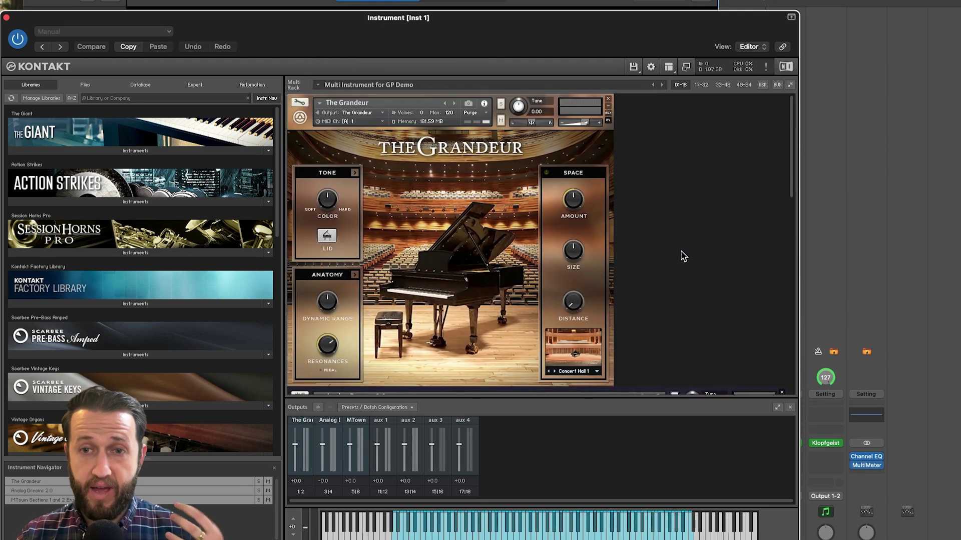
pyautogui.scroll(-6, 681, 254)
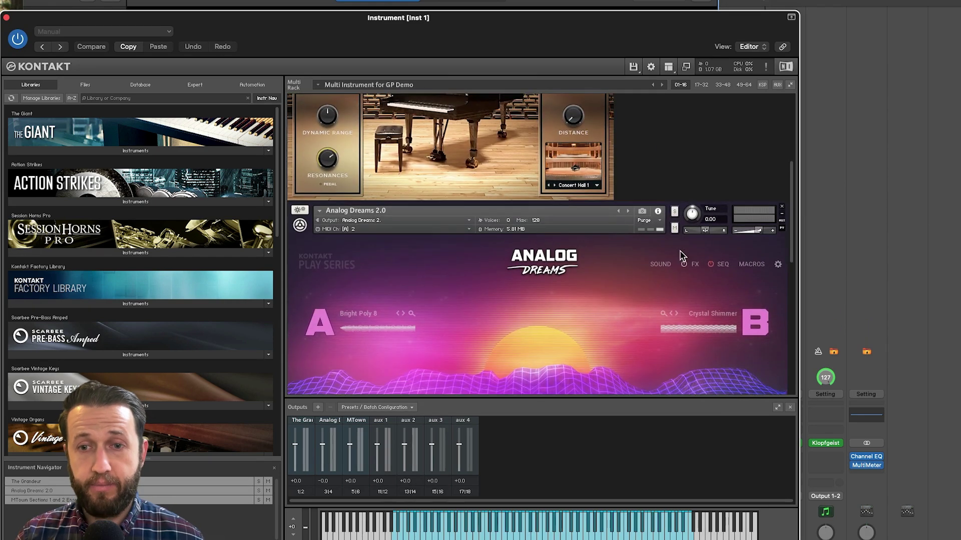
pyautogui.scroll(-10, 652, 245)
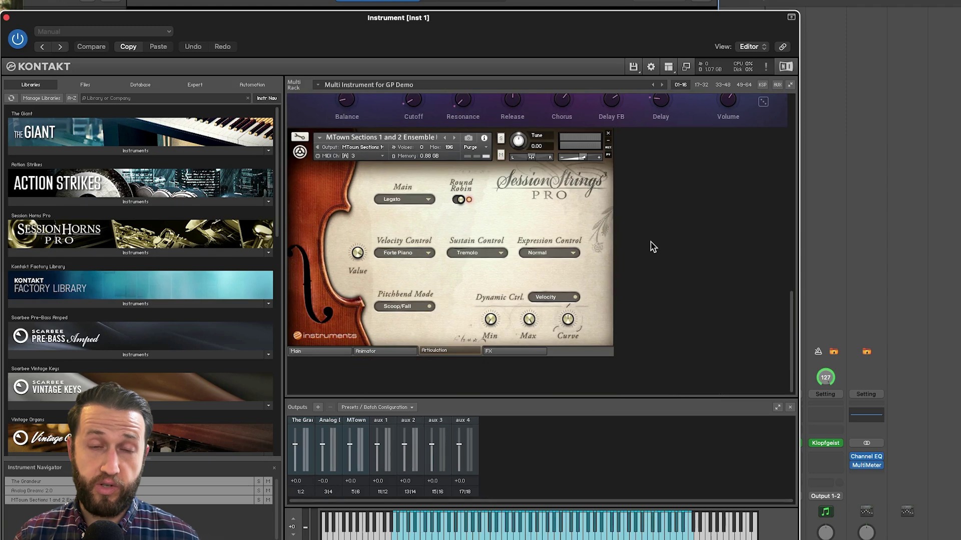
pyautogui.click(6, 18)
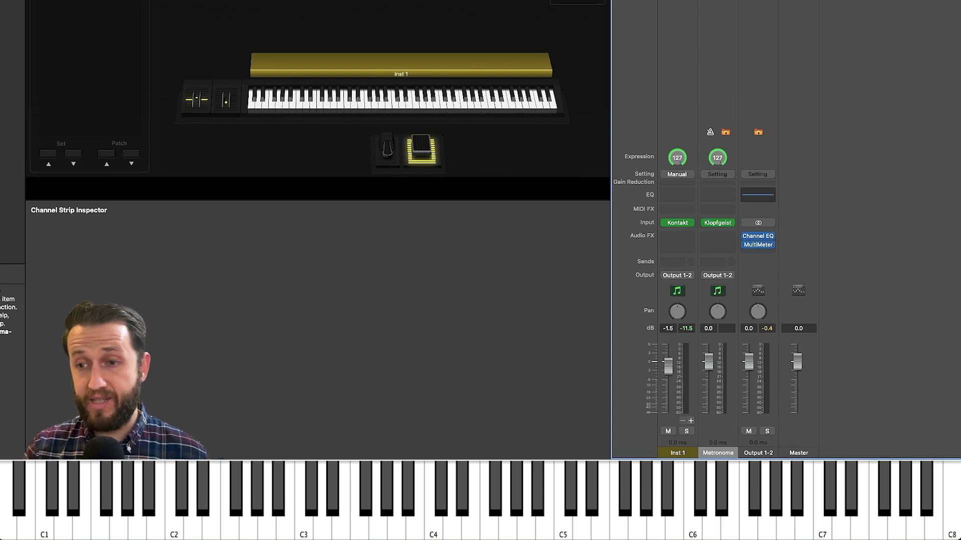
# Step: Duplicate the Inst 1 Kontakt channel strip twice, giving three stacked strips
pyautogui.click(681, 8)
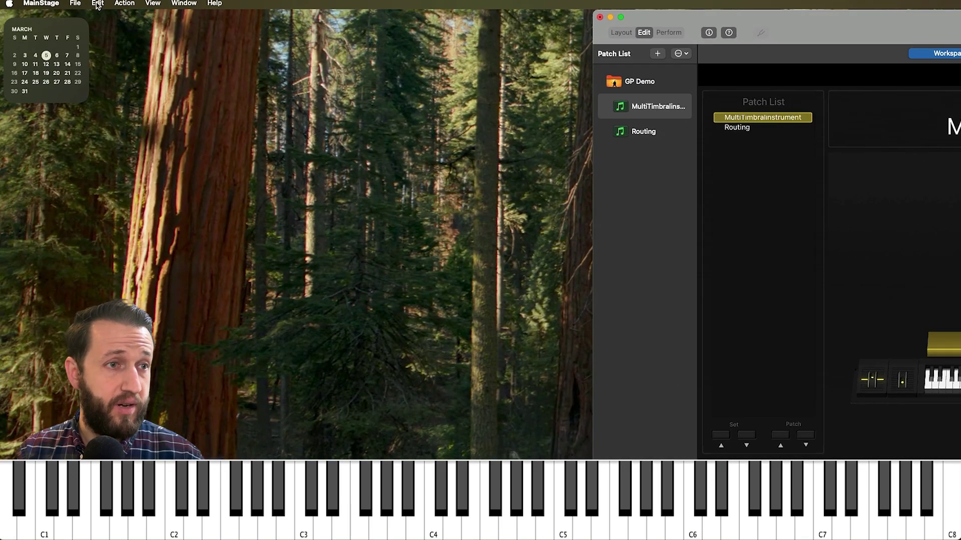
pyautogui.click(98, 3)
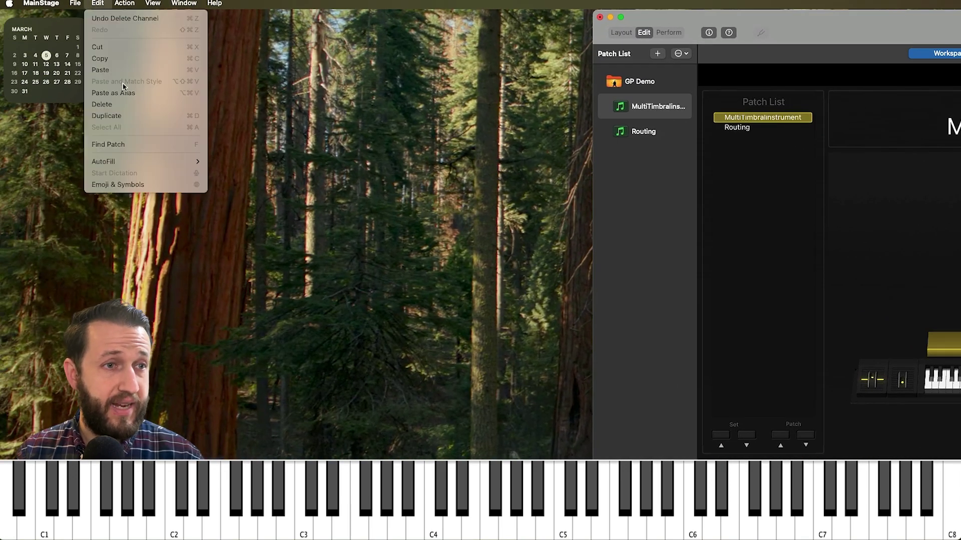
pyautogui.press('super+slash')
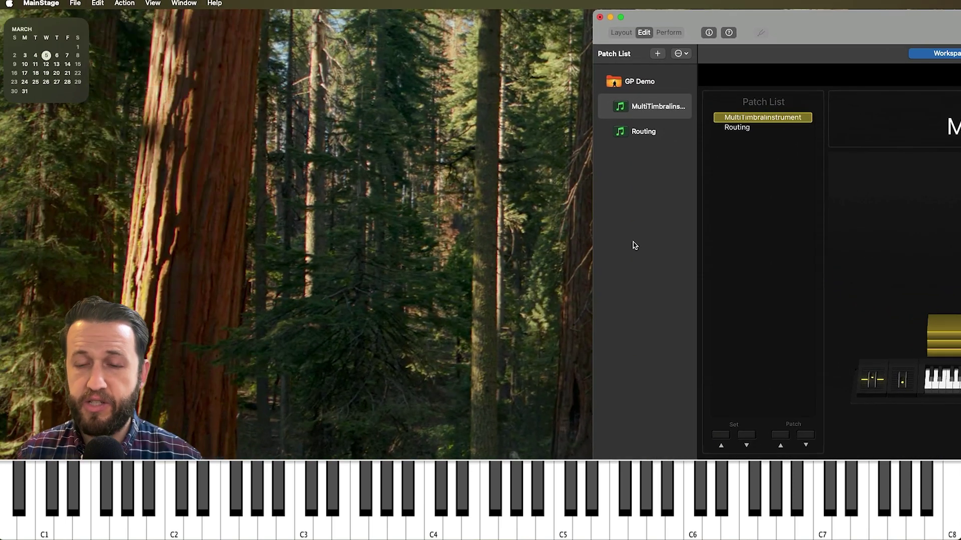
pyautogui.press('super+slash')
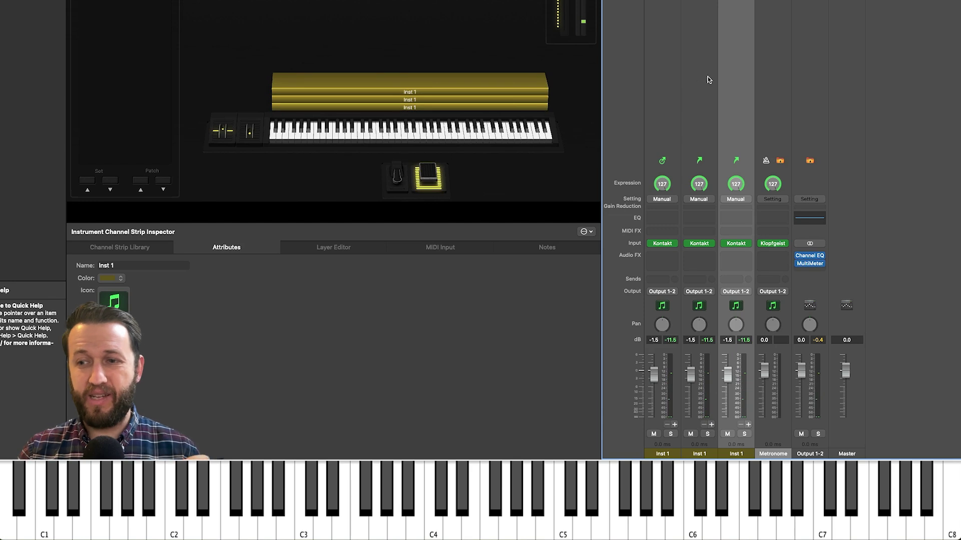
# Step: Switch the first Inst 1 strip to multi-timbral input, keeping only the Keyboard 1 row
pyautogui.click(666, 82)
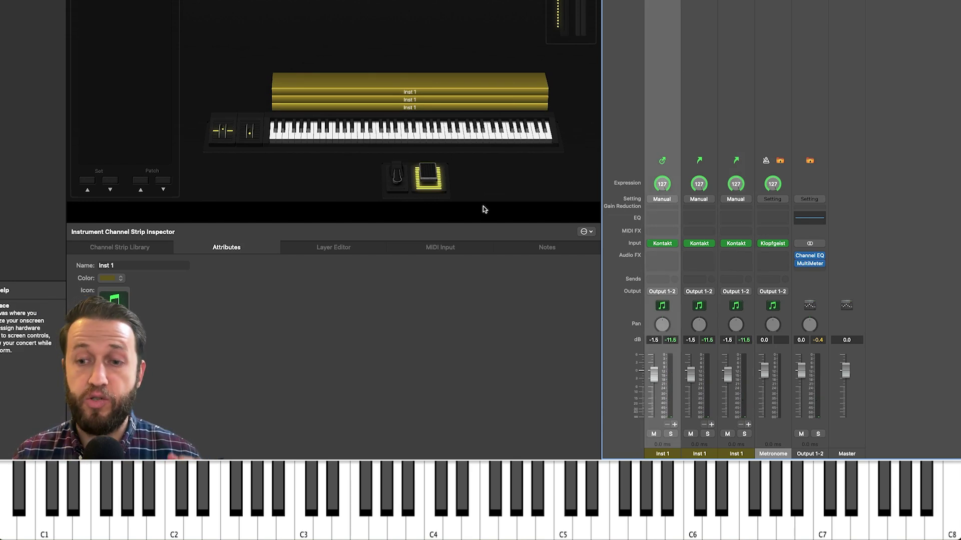
pyautogui.click(459, 247)
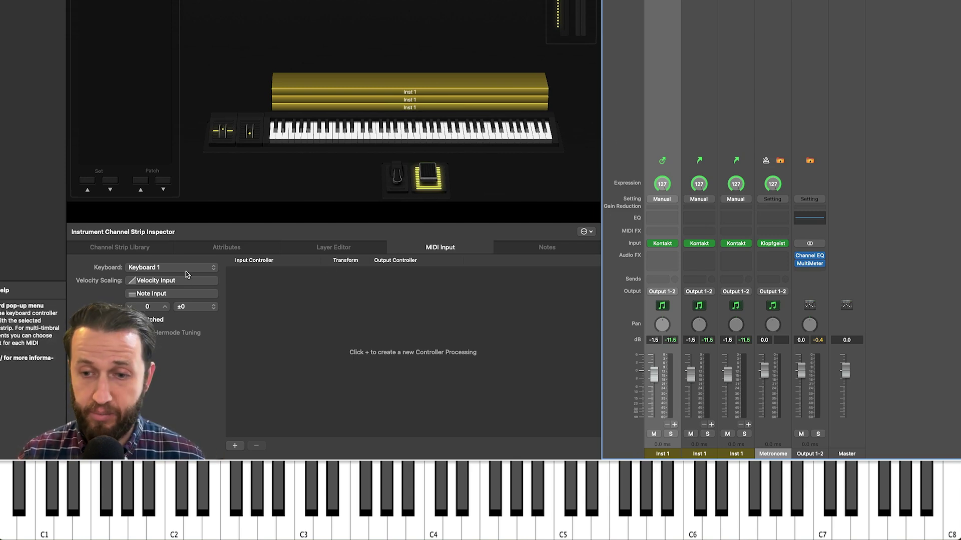
pyautogui.moveTo(443, 249)
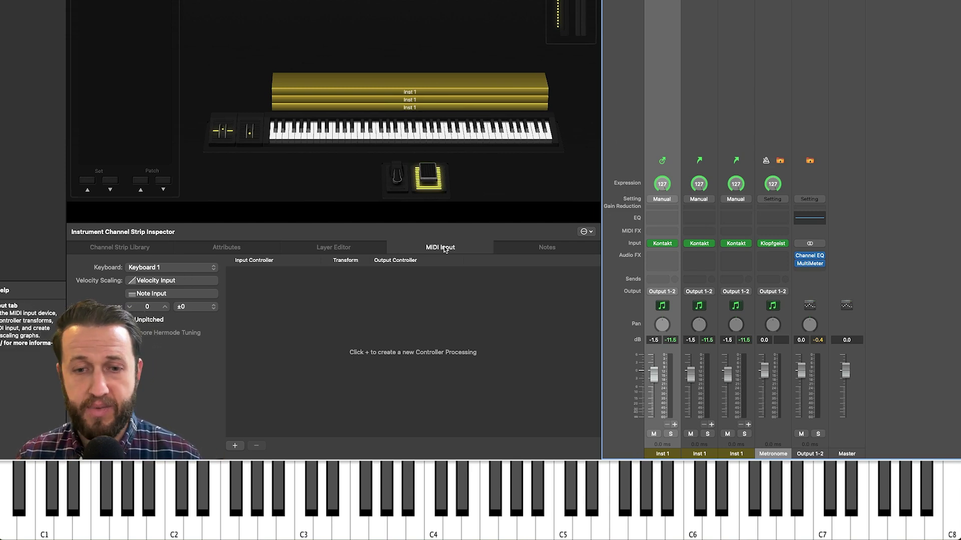
pyautogui.click(193, 269)
pyautogui.click(186, 284)
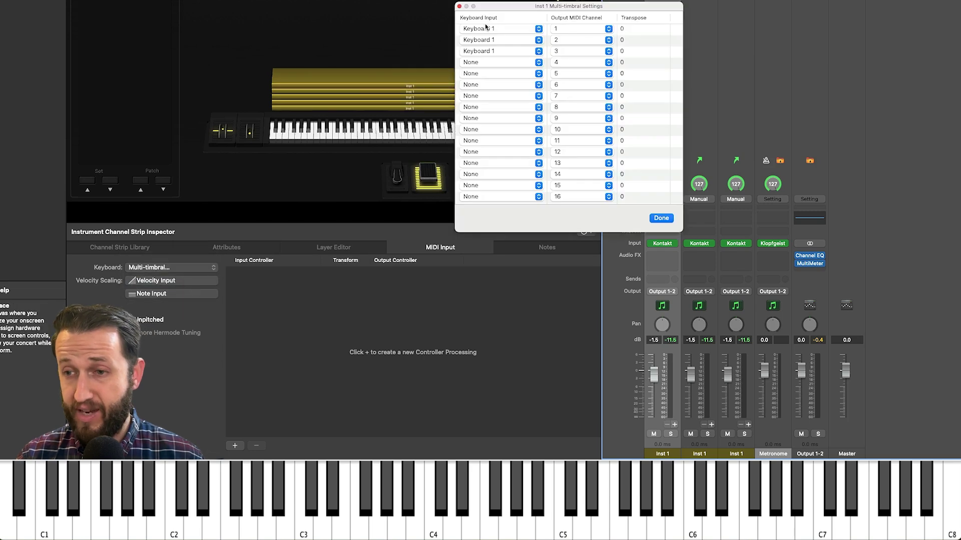
pyautogui.click(536, 31)
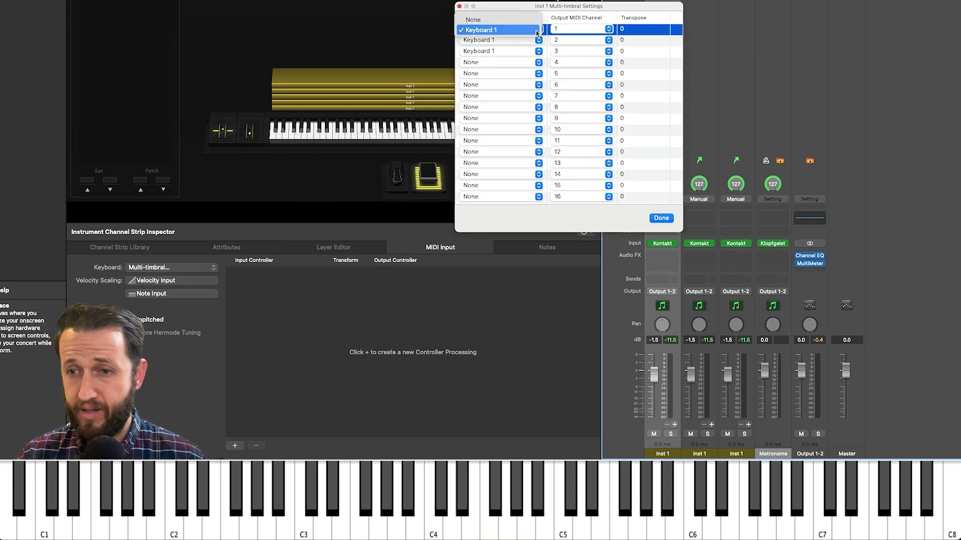
pyautogui.click(525, 30)
pyautogui.click(536, 41)
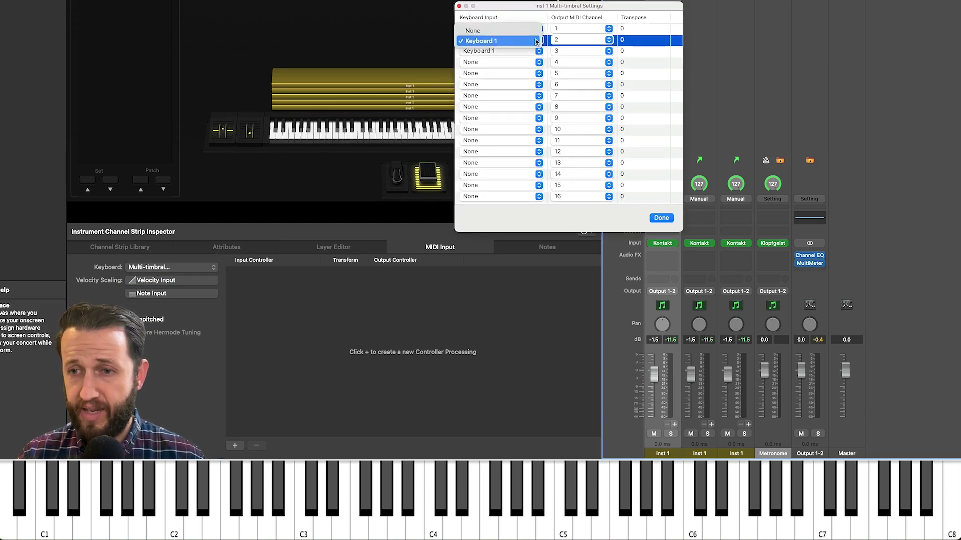
pyautogui.click(511, 41)
pyautogui.click(537, 52)
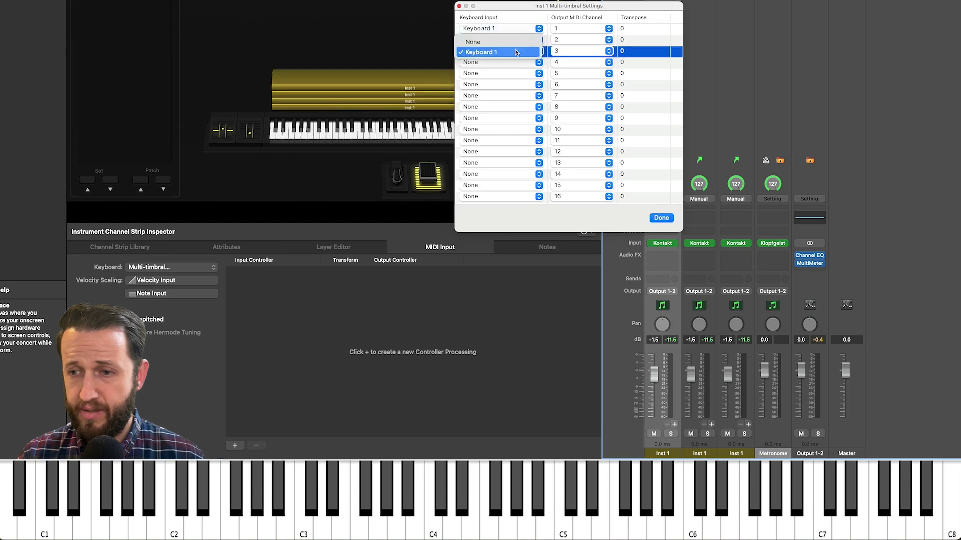
pyautogui.press('Return')
pyautogui.click(661, 218)
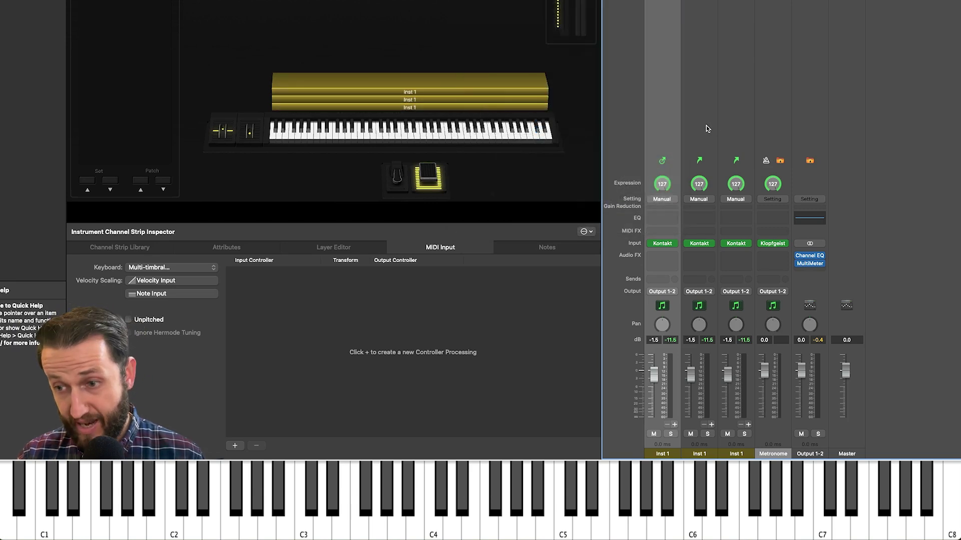
# Step: Make the second strip multi-timbral, sending only Keyboard 1 out on MIDI channel 2
pyautogui.click(707, 129)
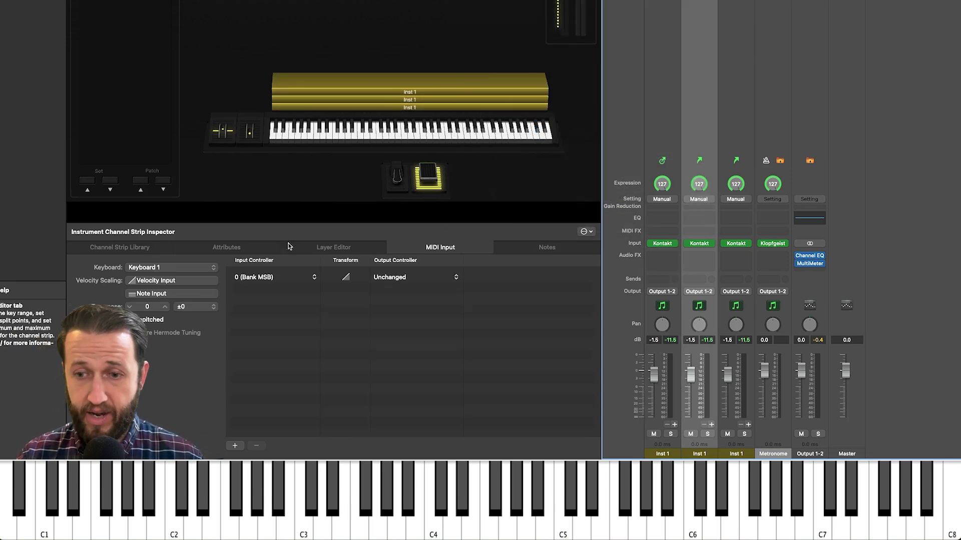
pyautogui.click(173, 267)
pyautogui.click(170, 284)
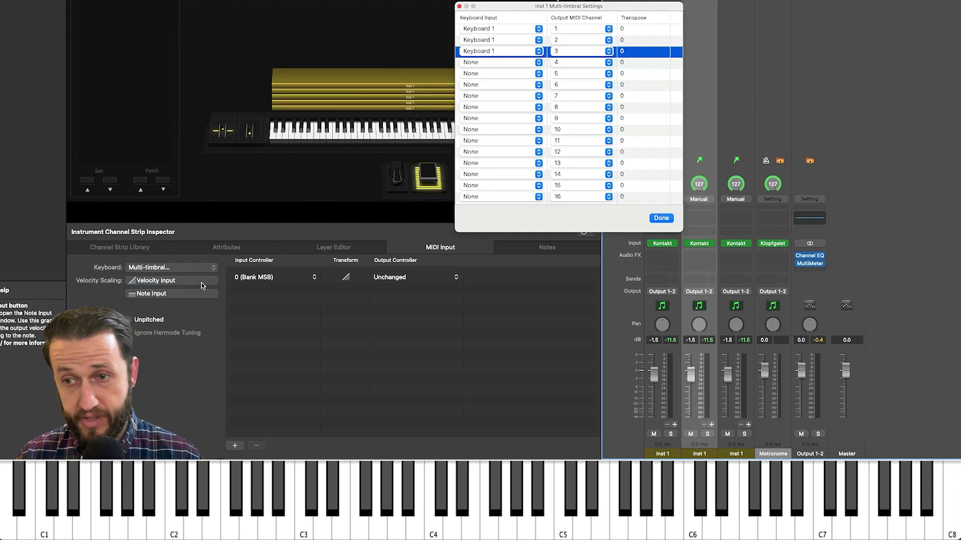
pyautogui.click(539, 40)
pyautogui.click(523, 30)
pyautogui.click(536, 52)
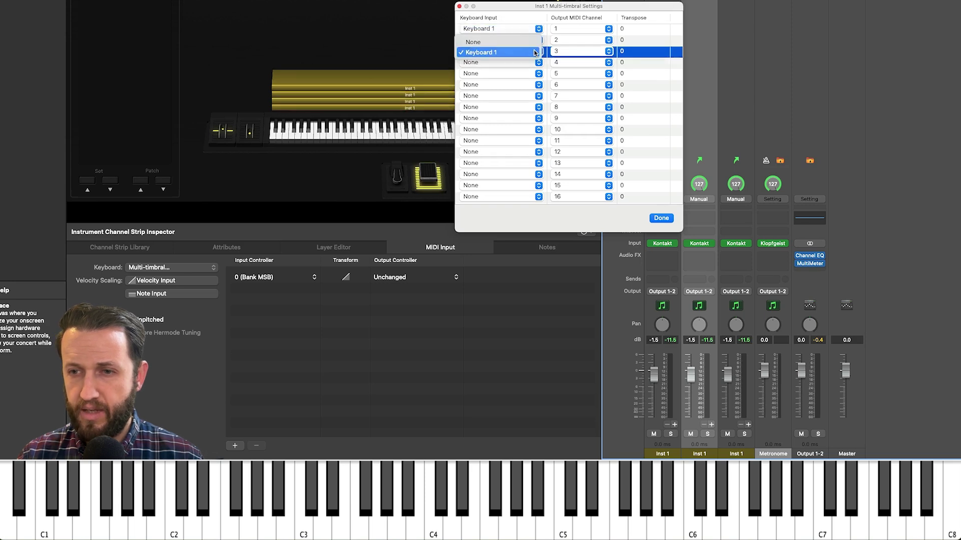
pyautogui.click(472, 42)
pyautogui.click(571, 29)
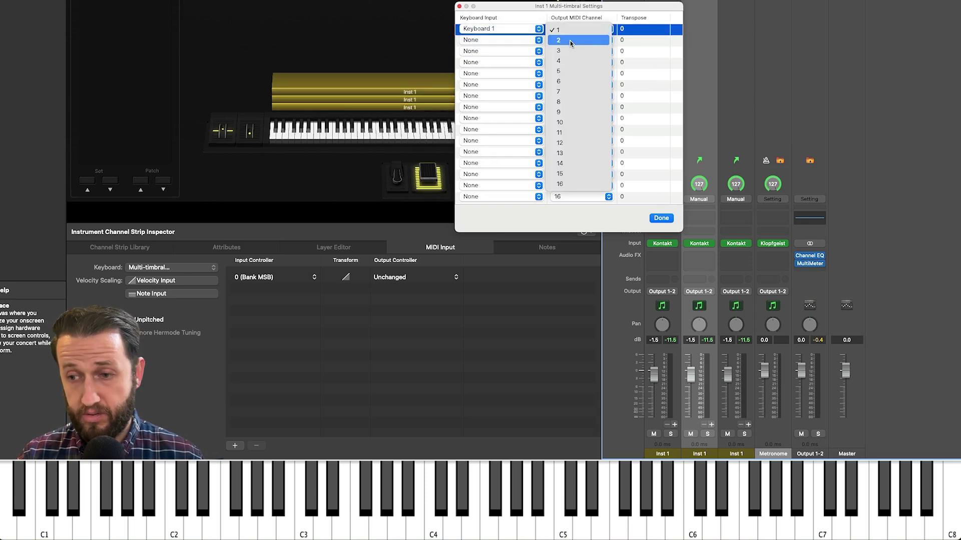
pyautogui.click(570, 42)
pyautogui.click(661, 219)
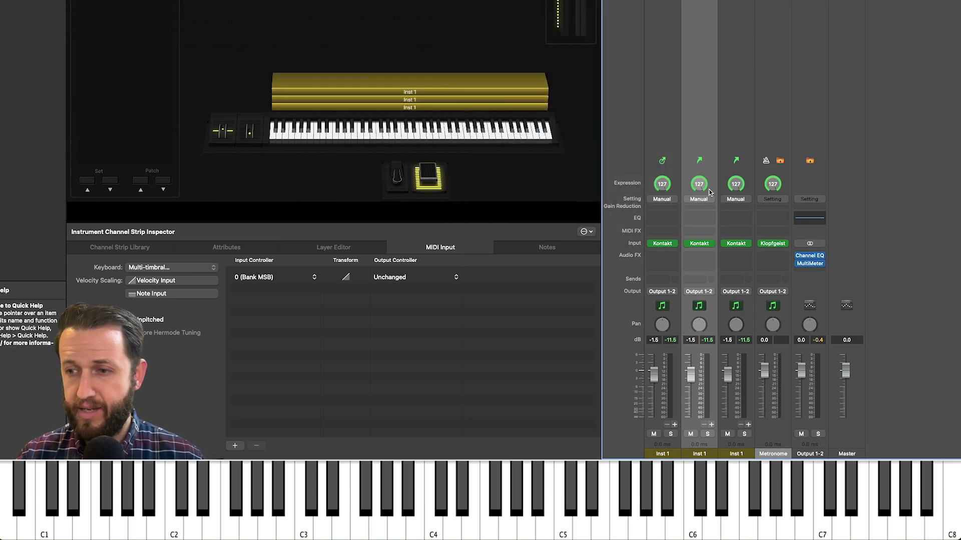
# Step: Make the third strip multi-timbral, sending only Keyboard 1 out on MIDI channel 3
pyautogui.click(746, 126)
pyautogui.click(333, 248)
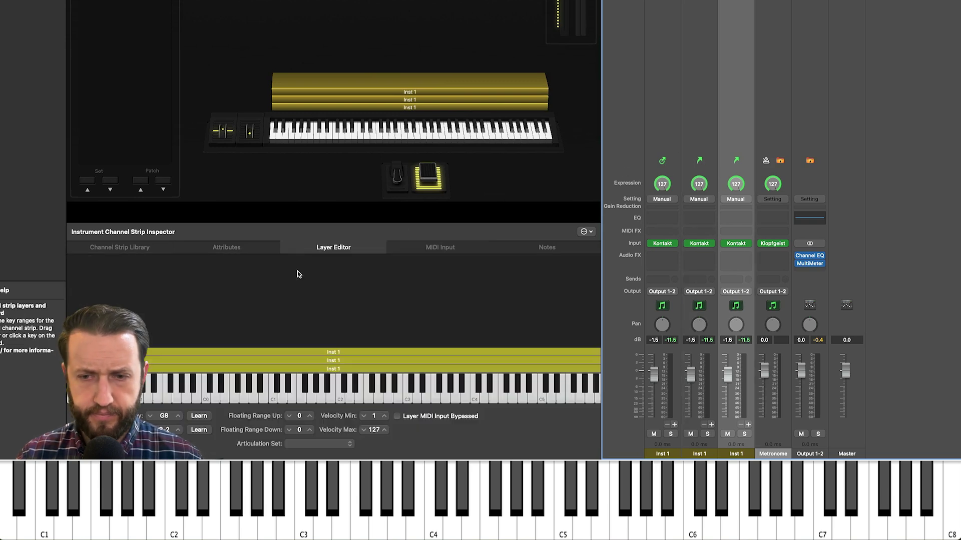
pyautogui.click(170, 267)
pyautogui.click(187, 284)
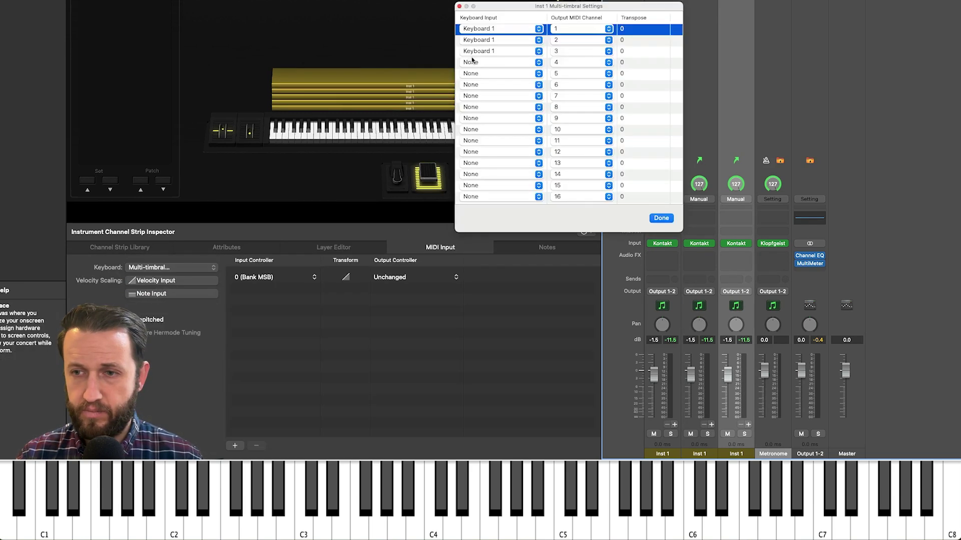
pyautogui.click(528, 43)
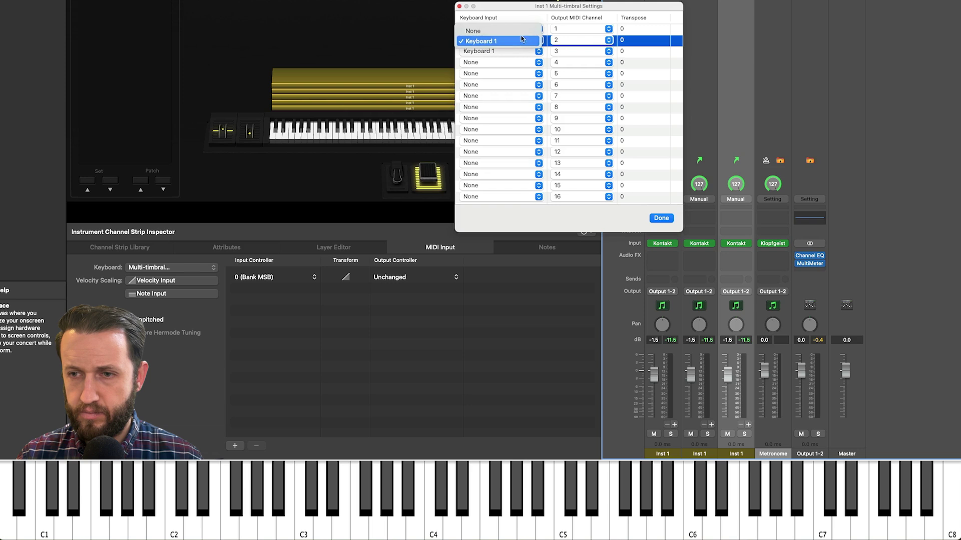
pyautogui.click(520, 31)
pyautogui.click(522, 50)
pyautogui.click(521, 42)
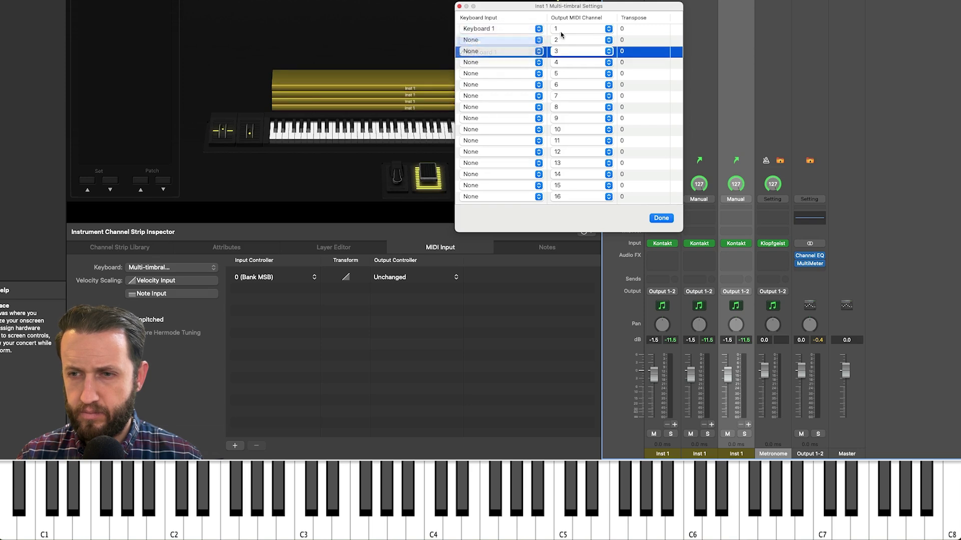
pyautogui.click(581, 28)
pyautogui.click(576, 51)
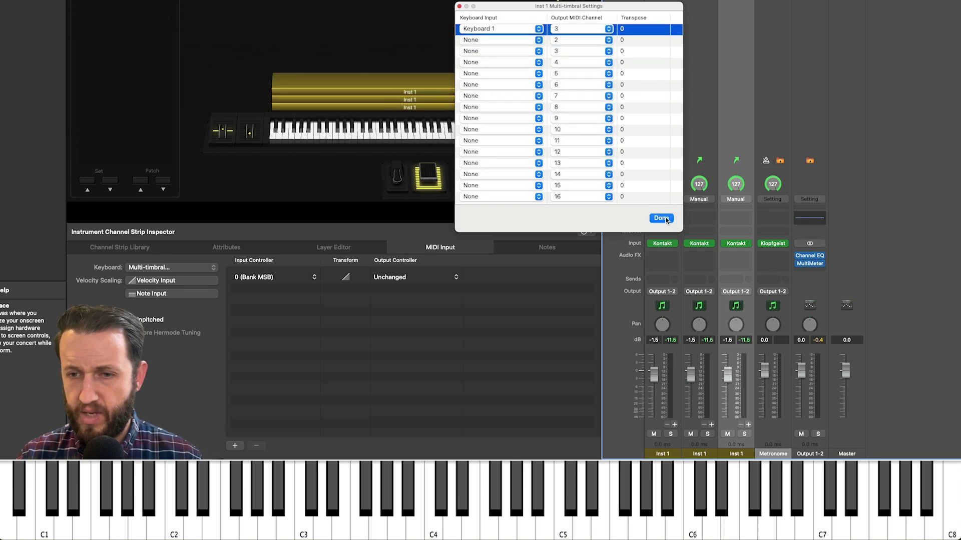
pyautogui.click(661, 217)
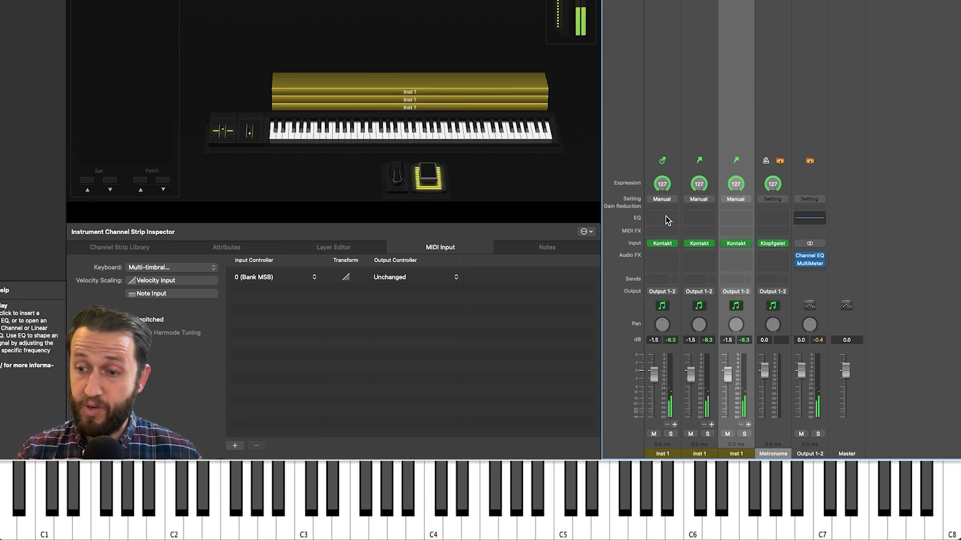
# Step: Set Inst 1 to about -1.9 dB, add Aux 9 and Aux 10 strips, and adjust their levels
pyautogui.moveTo(689, 383); pyautogui.dragTo(693, 384)
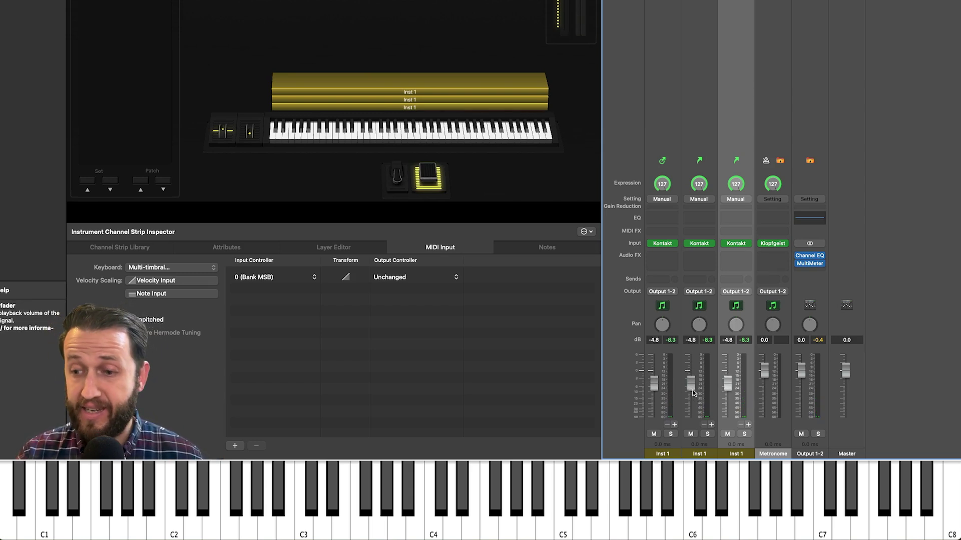
pyautogui.moveTo(694, 394); pyautogui.dragTo(694, 379)
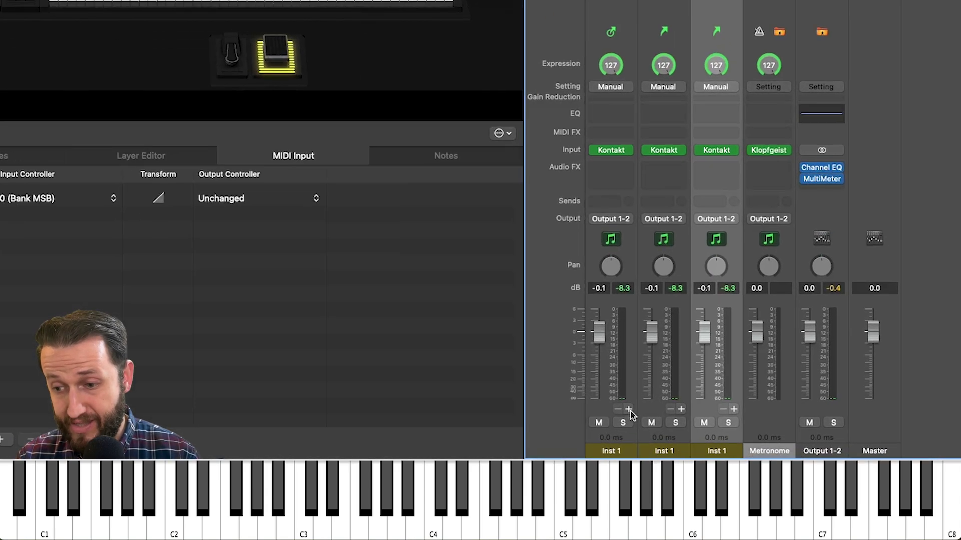
pyautogui.click(675, 425)
pyautogui.click(629, 410)
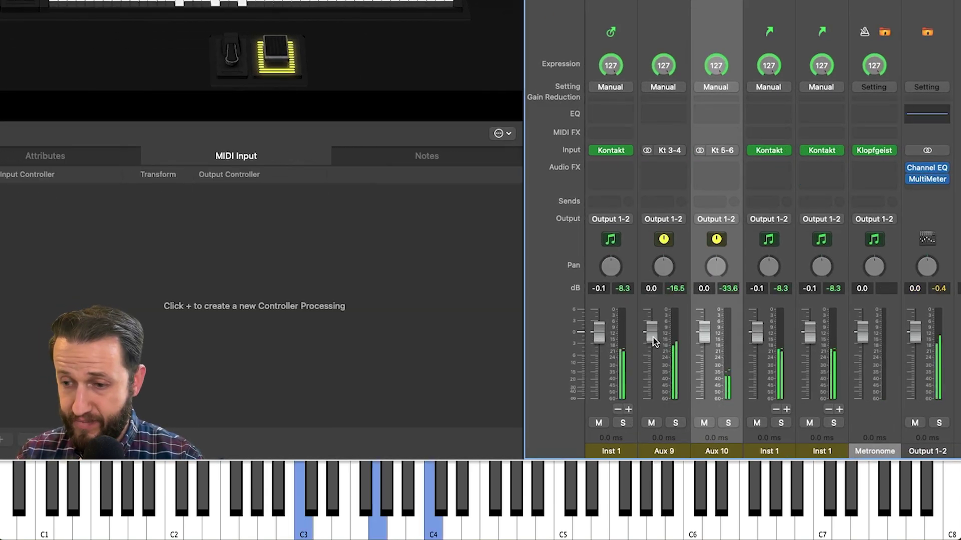
pyautogui.moveTo(704, 332); pyautogui.dragTo(706, 355)
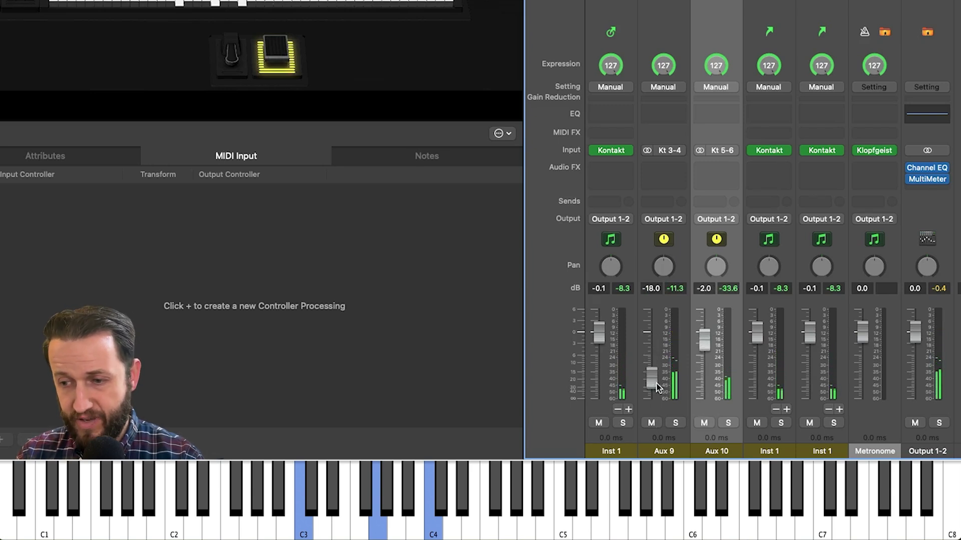
pyautogui.moveTo(657, 388); pyautogui.dragTo(656, 337)
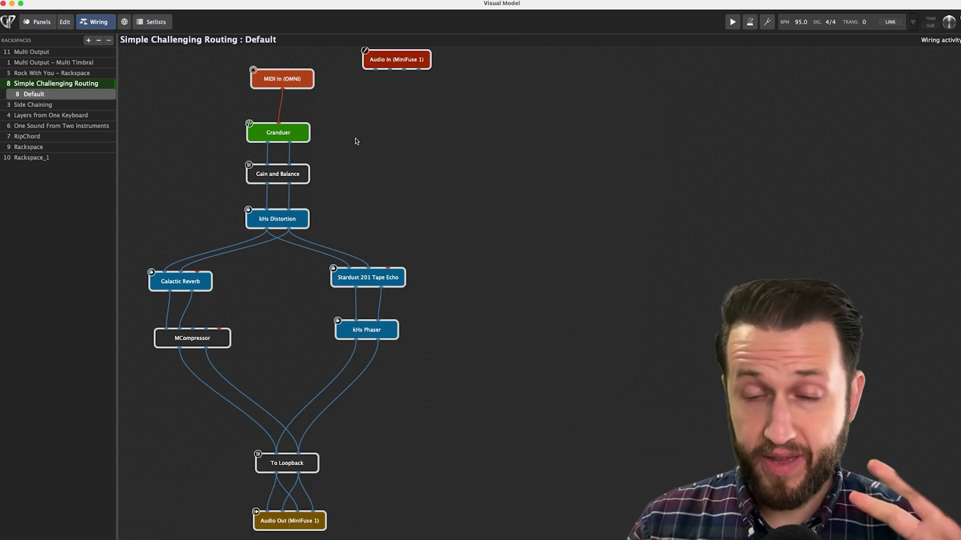
# Step: Nudge the Stardust 201 Tape Echo and kHs Phaser blocks slightly lower in the wiring
pyautogui.moveTo(298, 132)
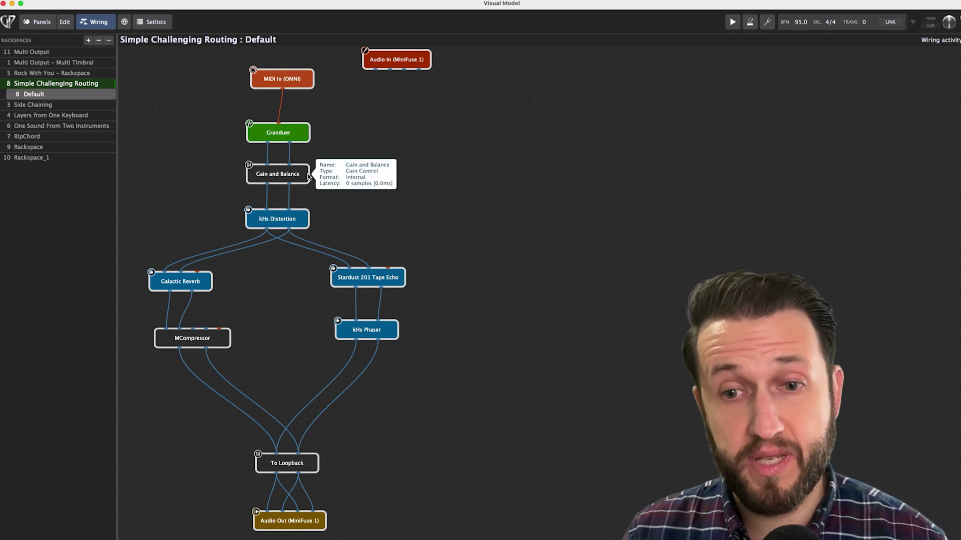
pyautogui.moveTo(293, 221)
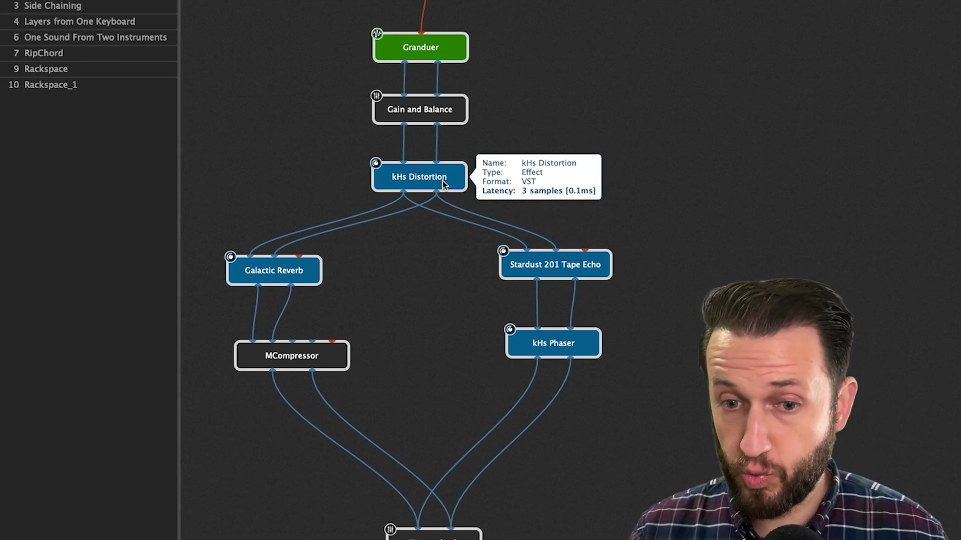
pyautogui.moveTo(343, 364)
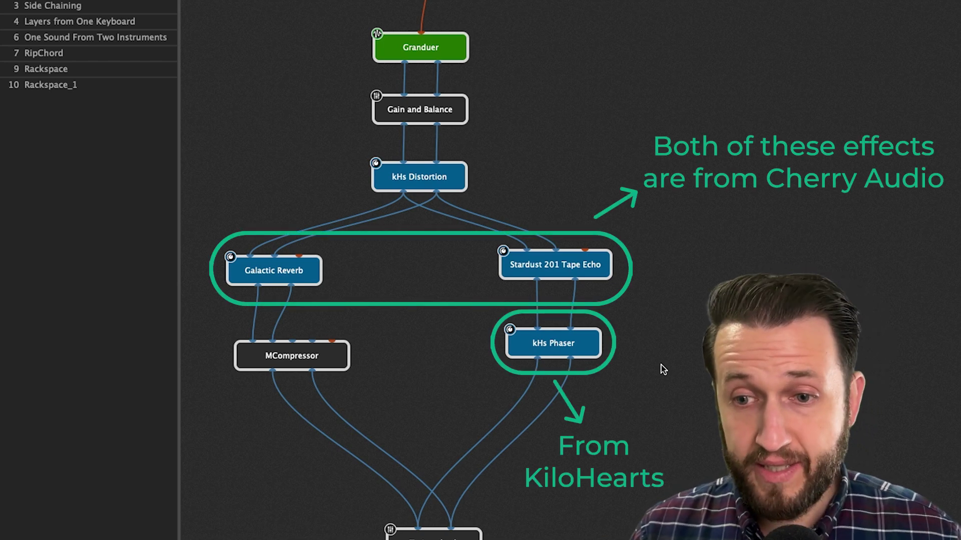
pyautogui.moveTo(598, 272)
pyautogui.moveTo(598, 272); pyautogui.dragTo(599, 277)
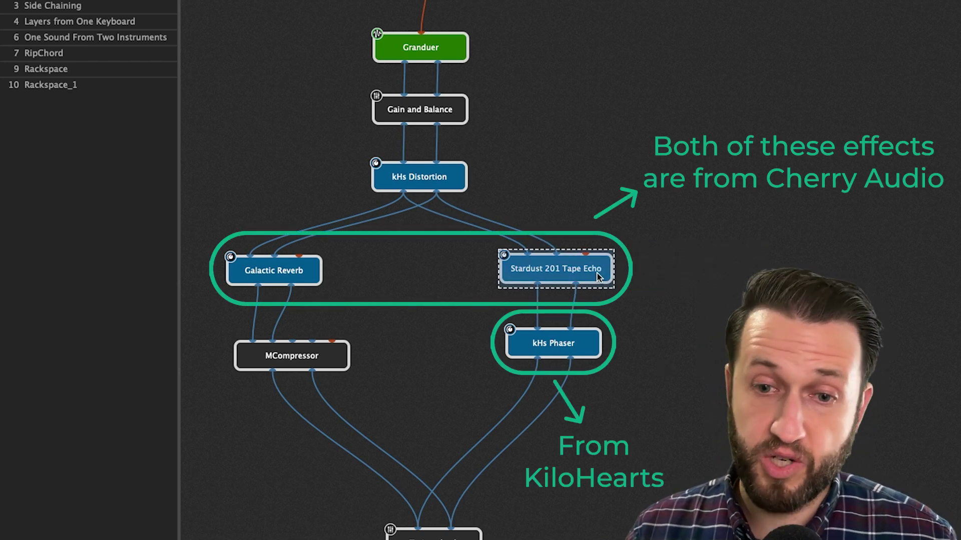
pyautogui.click(457, 276)
pyautogui.moveTo(564, 352)
pyautogui.moveTo(564, 351); pyautogui.dragTo(564, 360)
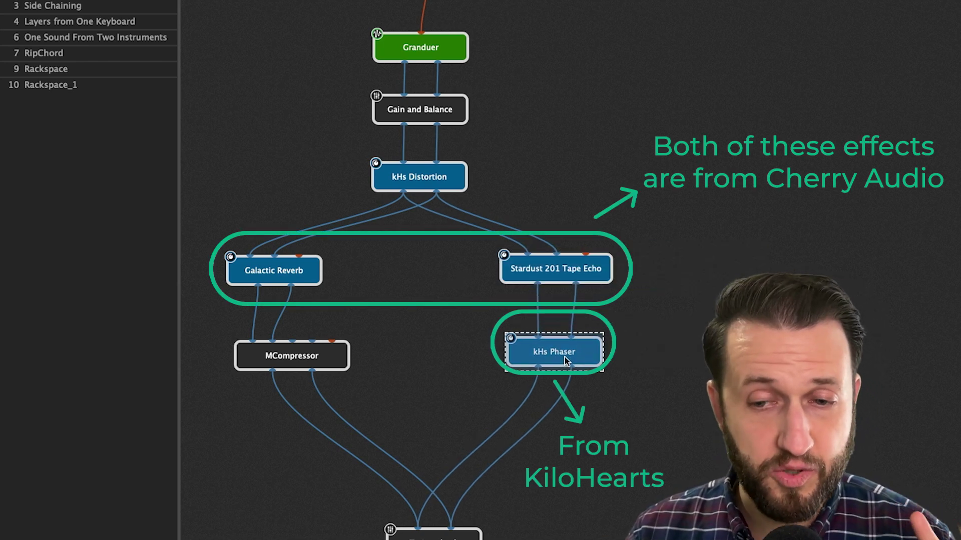
pyautogui.click(678, 348)
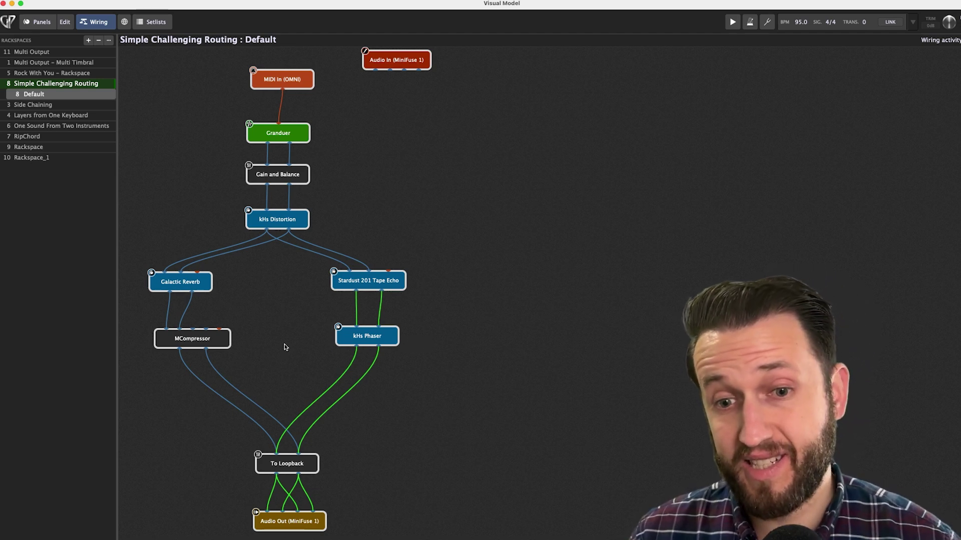
# Step: Reposition MCompressor and Tape Echo, then wire Tape Echo Output 1 into MCompressor In 1
pyautogui.moveTo(218, 348); pyautogui.dragTo(223, 351)
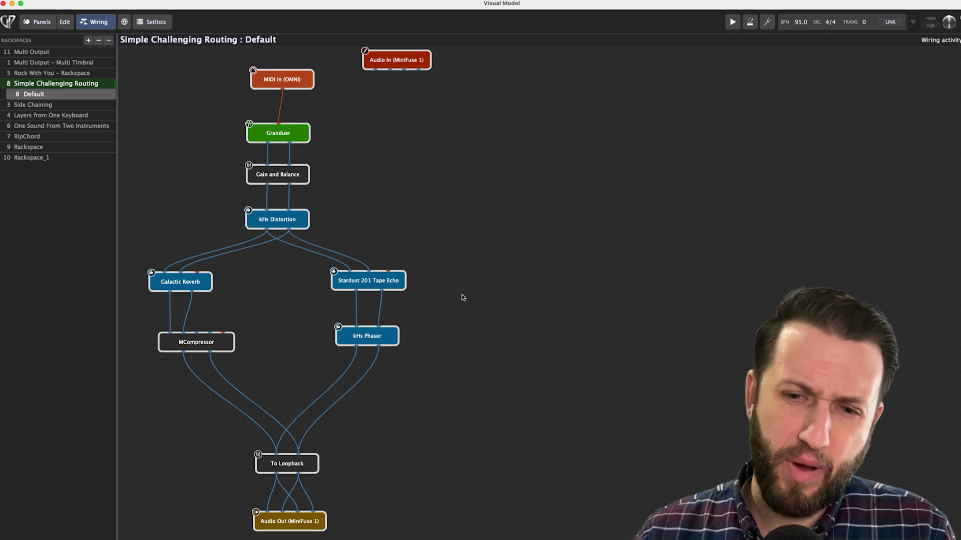
pyautogui.click(390, 281)
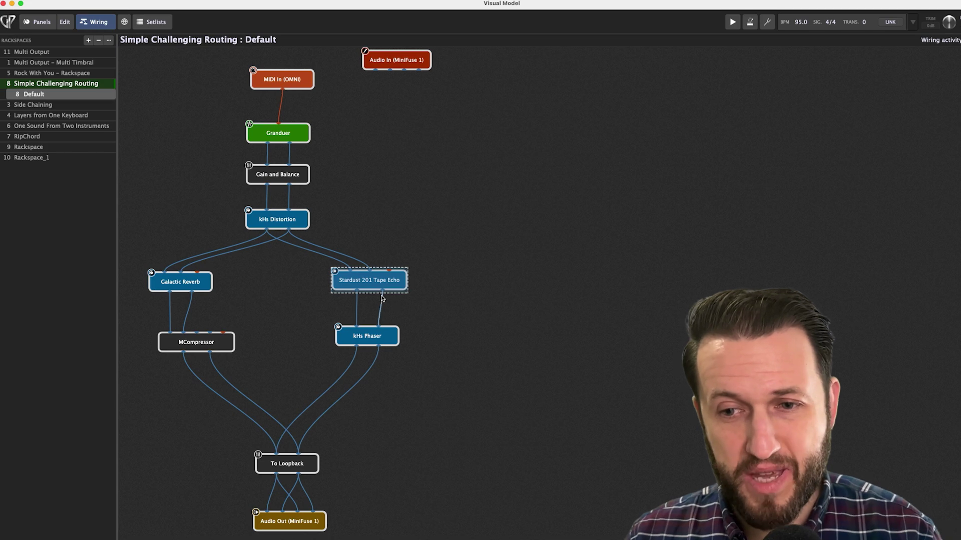
pyautogui.moveTo(376, 303); pyautogui.dragTo(375, 300)
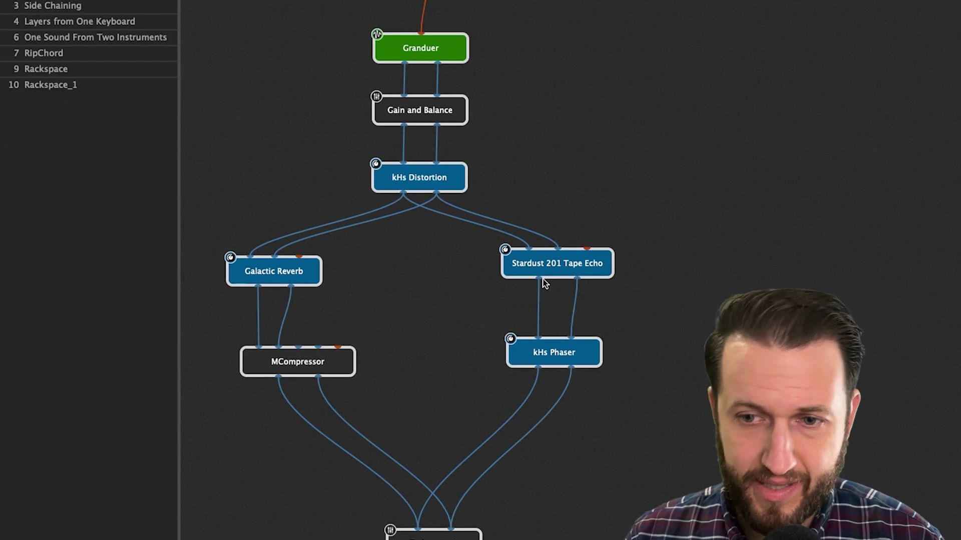
pyautogui.moveTo(538, 280); pyautogui.dragTo(261, 343)
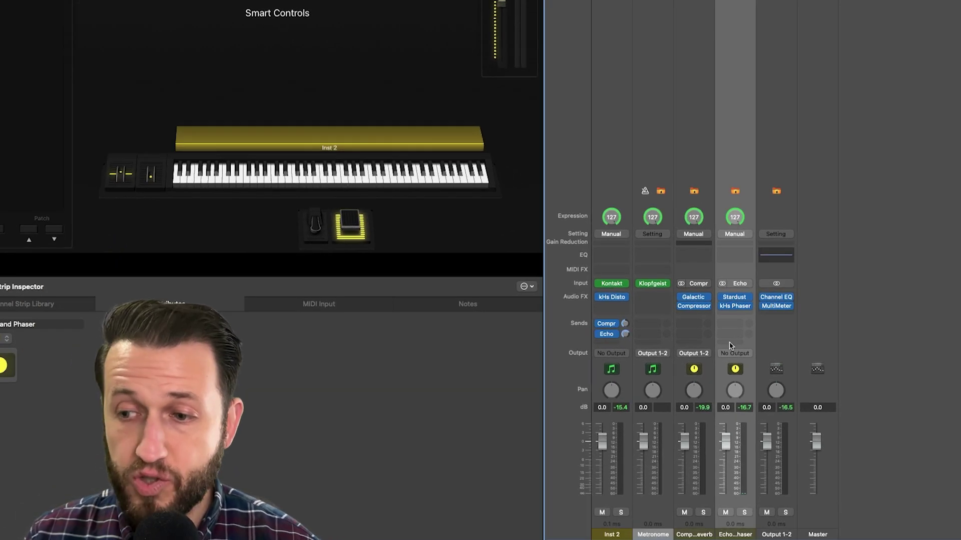
# Step: Send the compressor-reverb strip to a new bus with No Output, moving Galactic Compressor to Aux 10
pyautogui.click(697, 325)
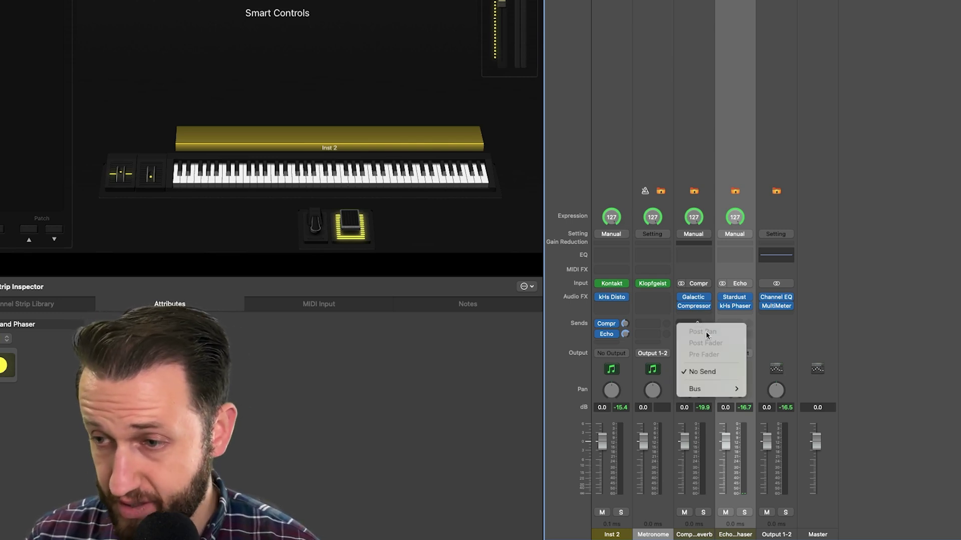
pyautogui.moveTo(700, 388)
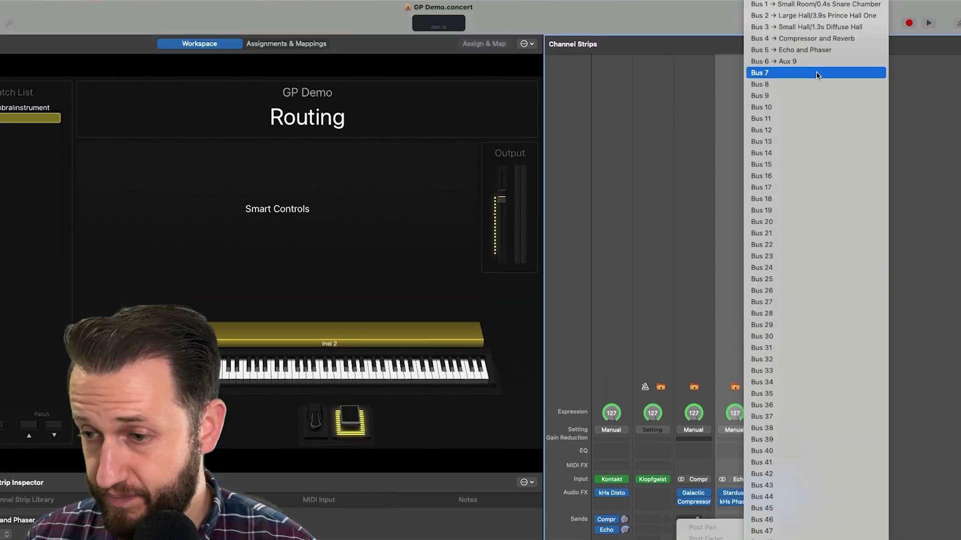
pyautogui.click(815, 73)
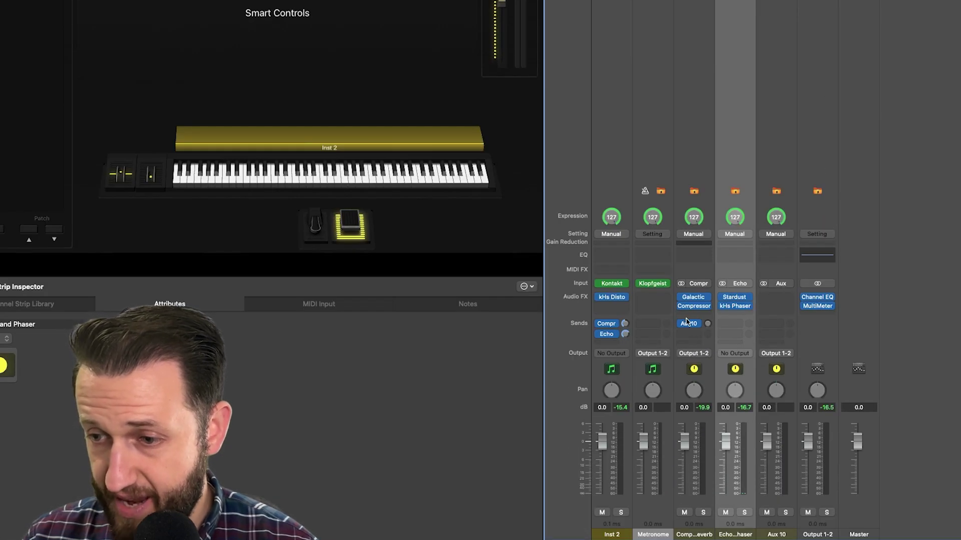
pyautogui.click(702, 356)
pyautogui.click(707, 370)
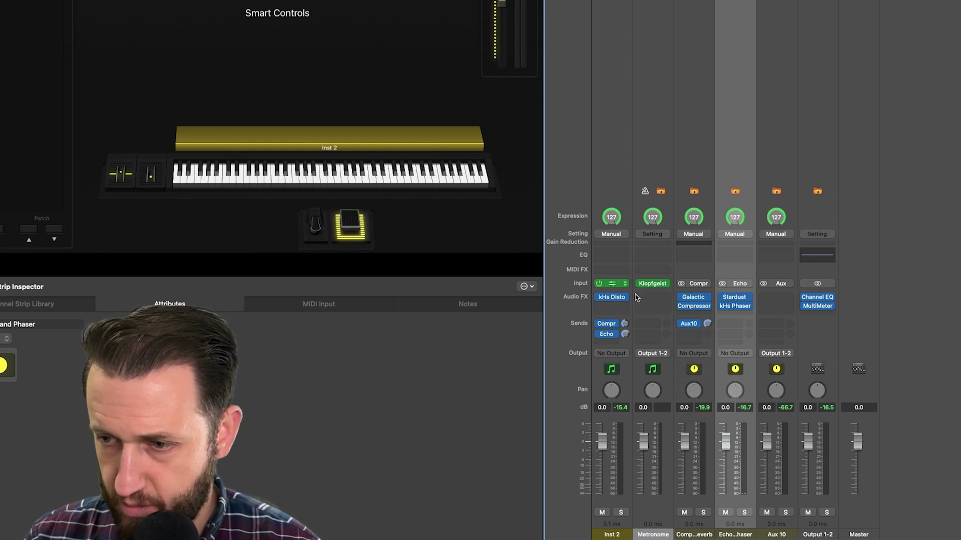
pyautogui.moveTo(694, 302); pyautogui.dragTo(784, 299)
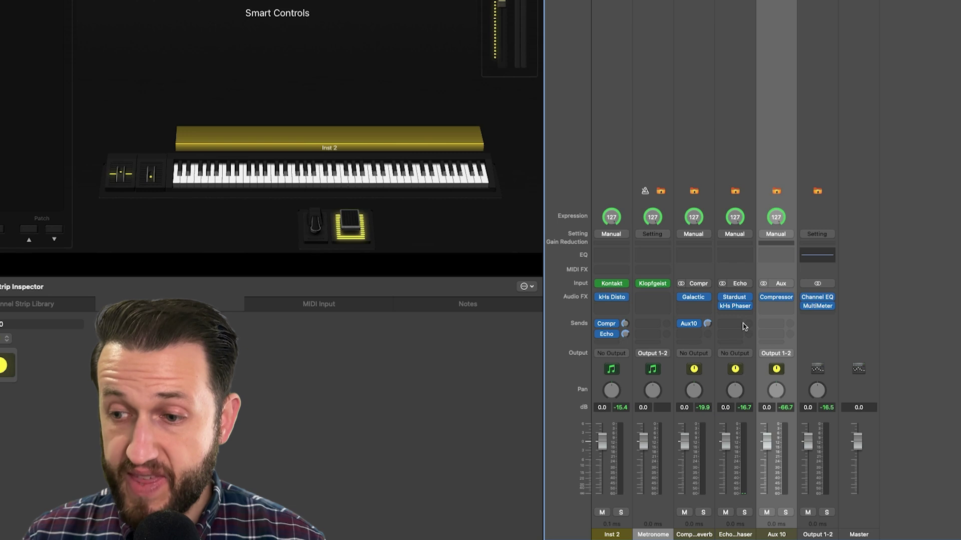
# Step: Send the echo-phaser strip to Bus 8 and move kHs Phaser onto Aux 11
pyautogui.click(744, 328)
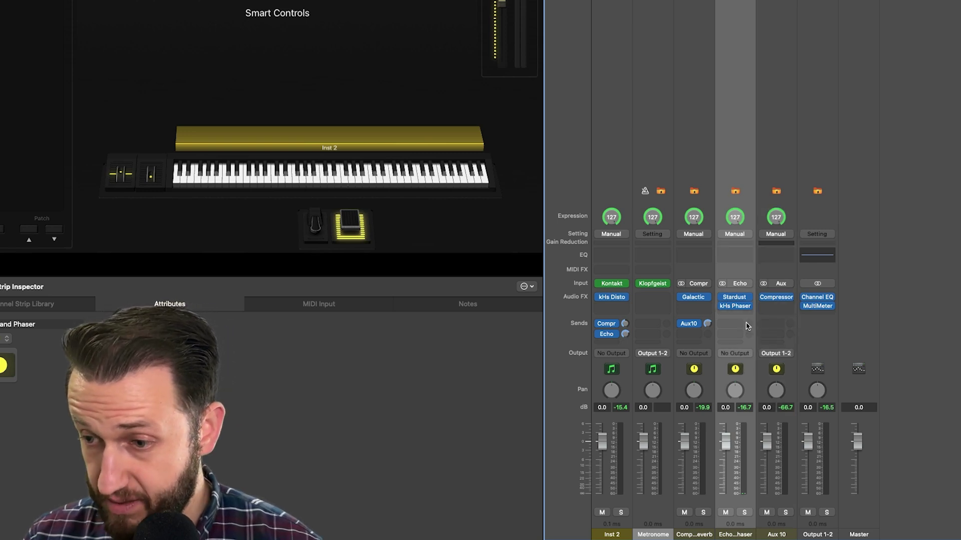
pyautogui.click(730, 328)
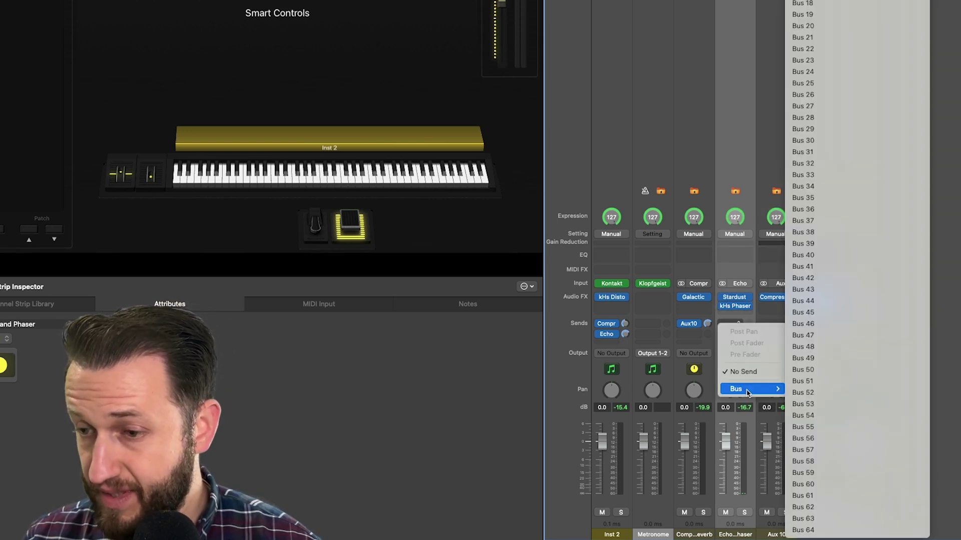
pyautogui.moveTo(751, 389)
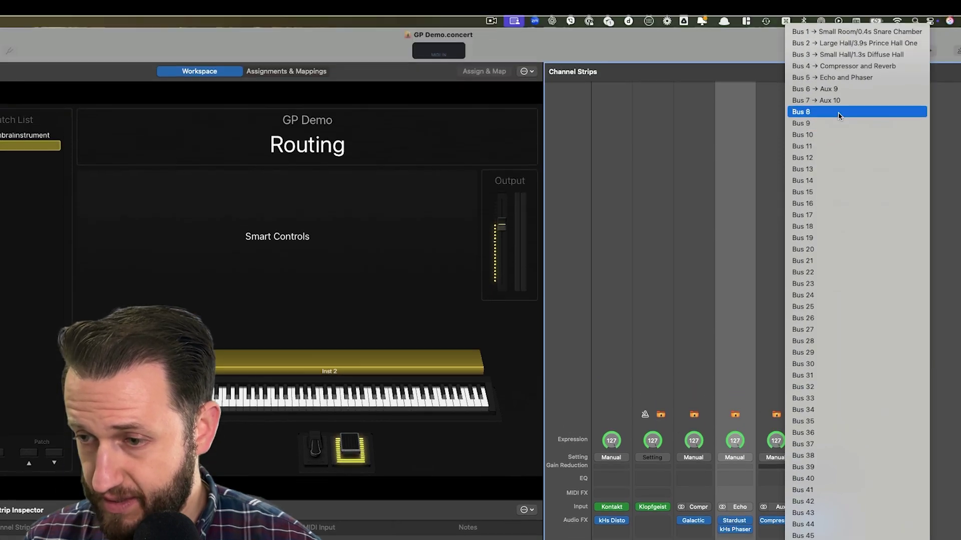
pyautogui.click(839, 74)
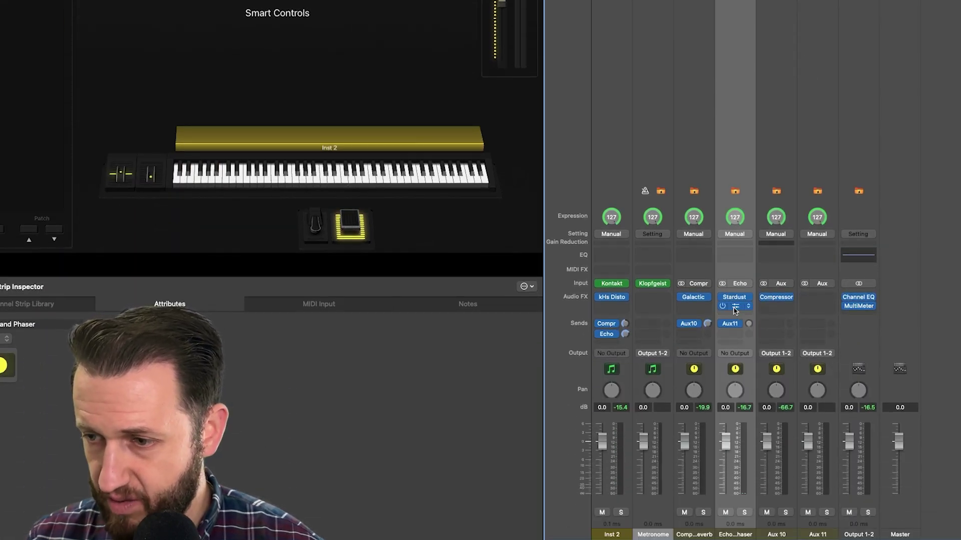
pyautogui.moveTo(735, 310); pyautogui.dragTo(816, 299)
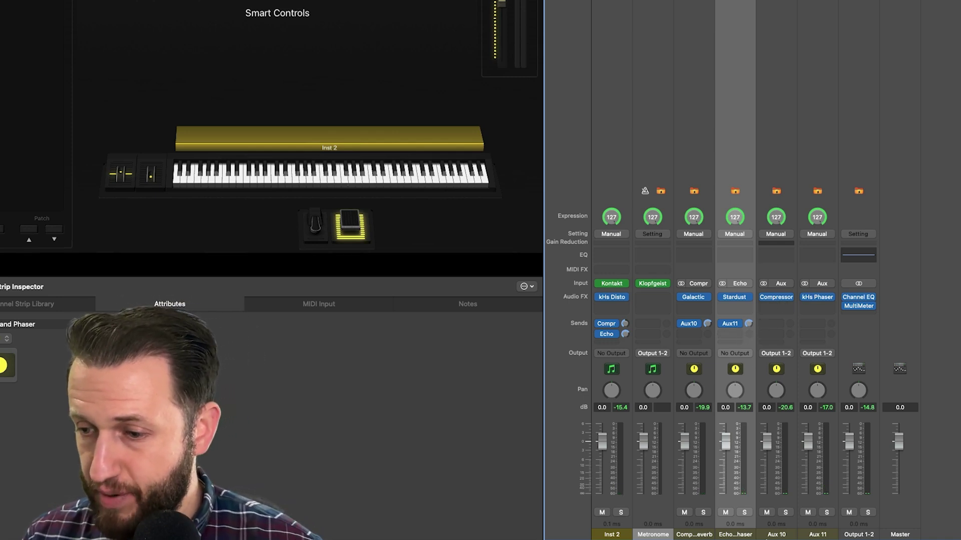
# Step: Add a second Echo send to Bus 7 → Aux 10 and raise it to about -0.5
pyautogui.click(734, 334)
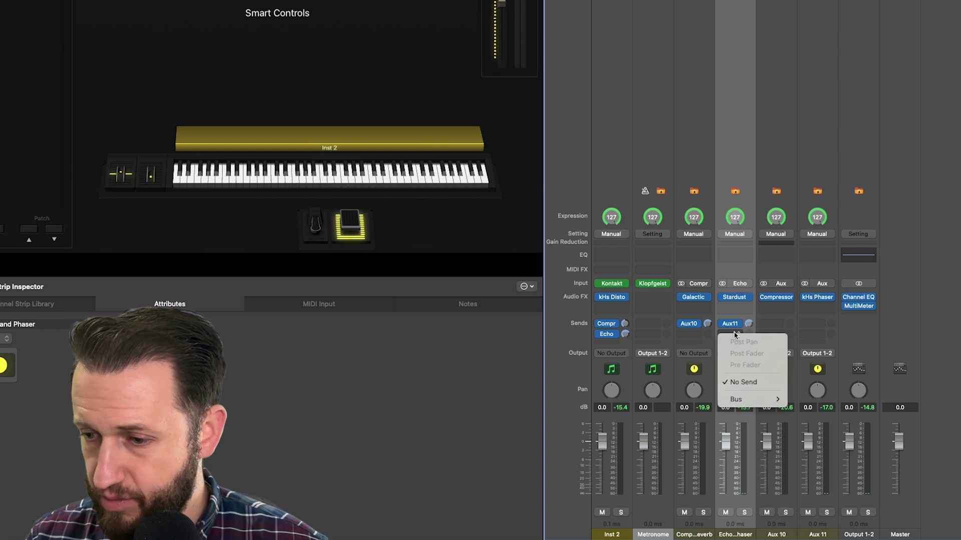
pyautogui.moveTo(743, 399)
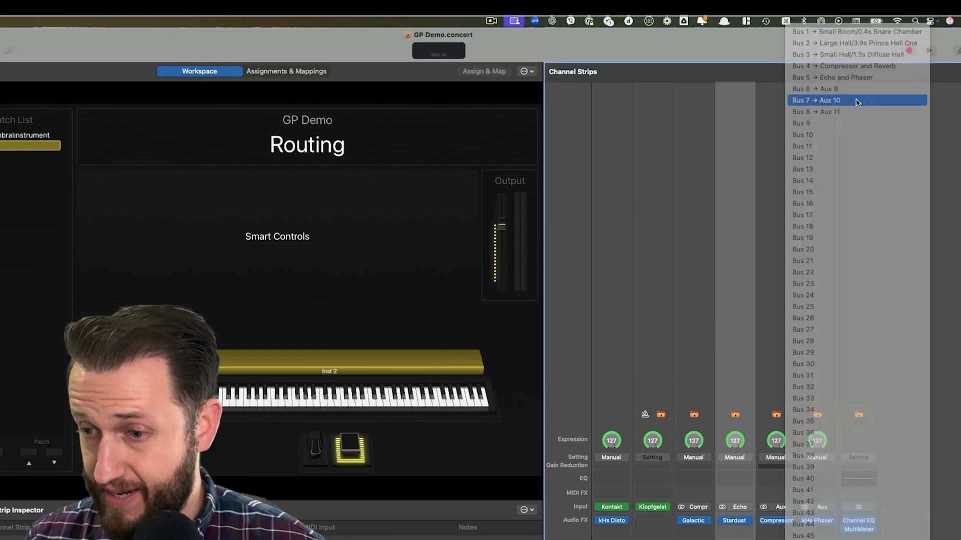
pyautogui.click(850, 0)
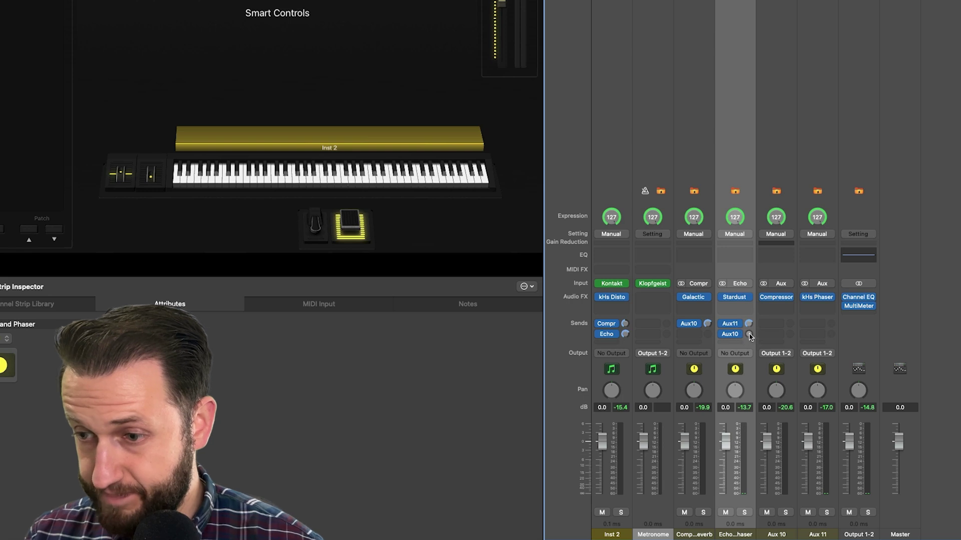
pyautogui.moveTo(755, 296); pyautogui.dragTo(763, 266)
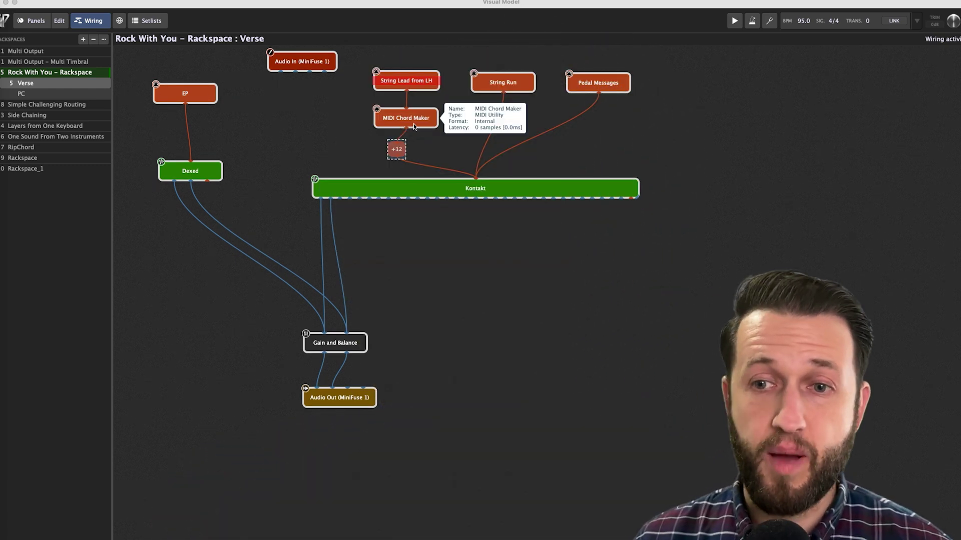
# Step: Nudge the +12 transpose block right and switch Rock With You to its Verse variation
pyautogui.moveTo(400, 151); pyautogui.dragTo(414, 150)
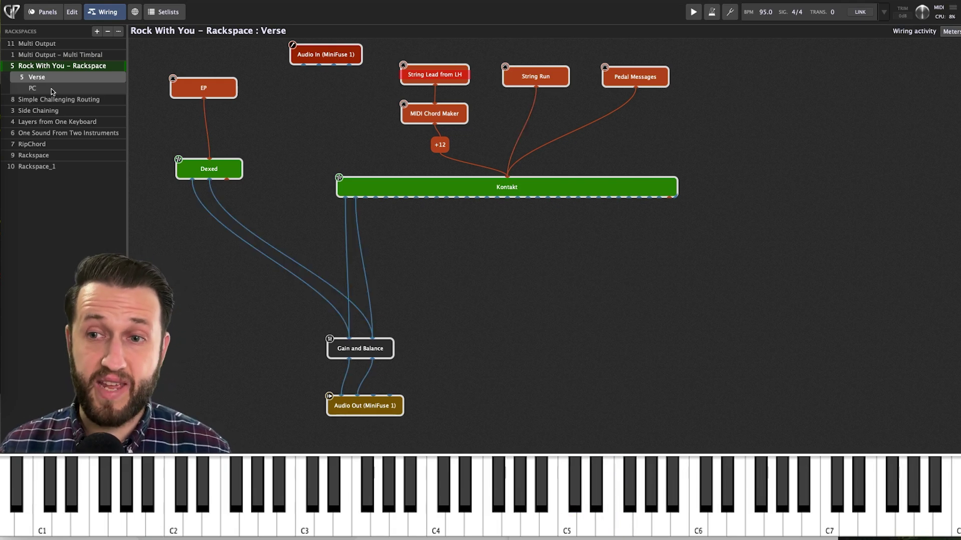
pyautogui.click(51, 89)
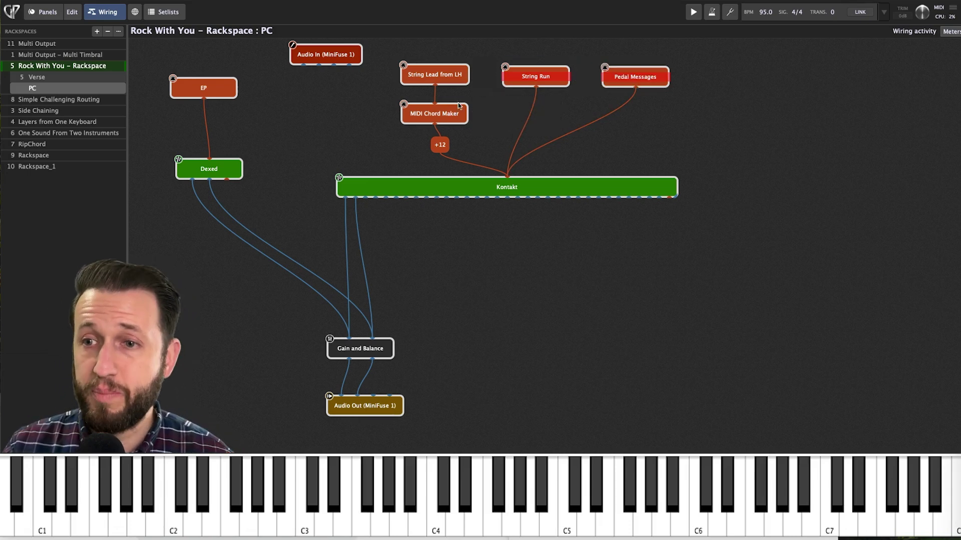
pyautogui.click(32, 79)
# Step: Open String Run's MIDI In settings, showing the C#4 (73) to G8 (127) split
pyautogui.click(549, 80)
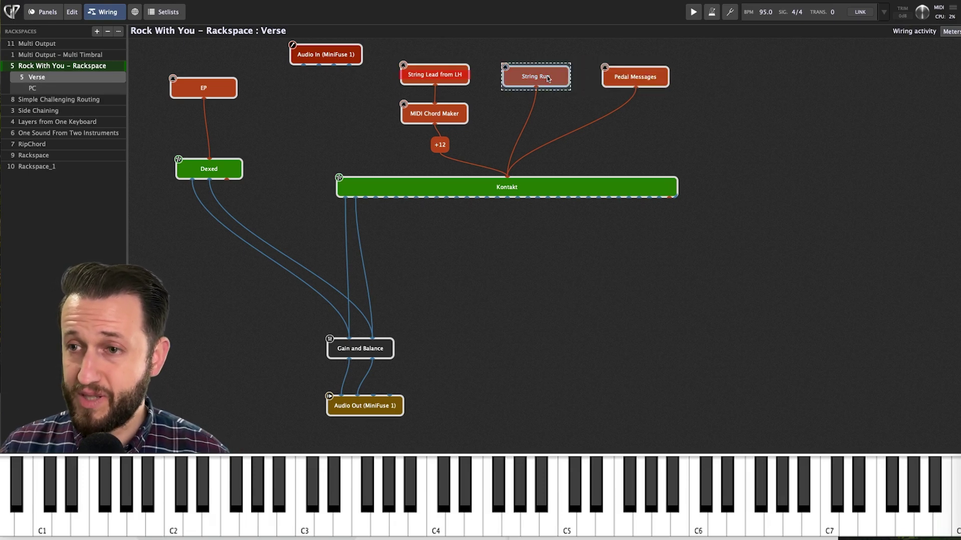
pyautogui.moveTo(556, 81)
pyautogui.mouseDown()
pyautogui.moveTo(543, 70)
pyautogui.moveTo(554, 77)
pyautogui.mouseUp()
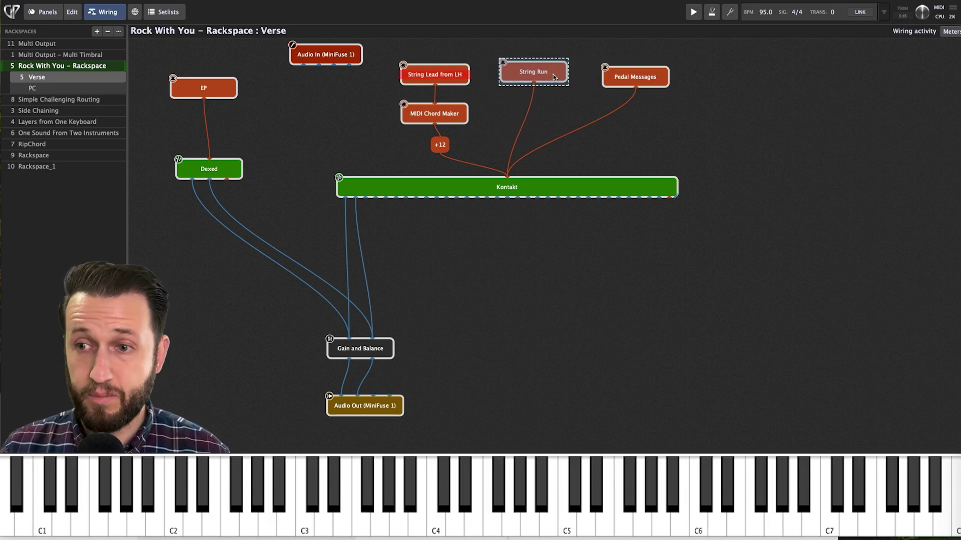
pyautogui.doubleClick(554, 76)
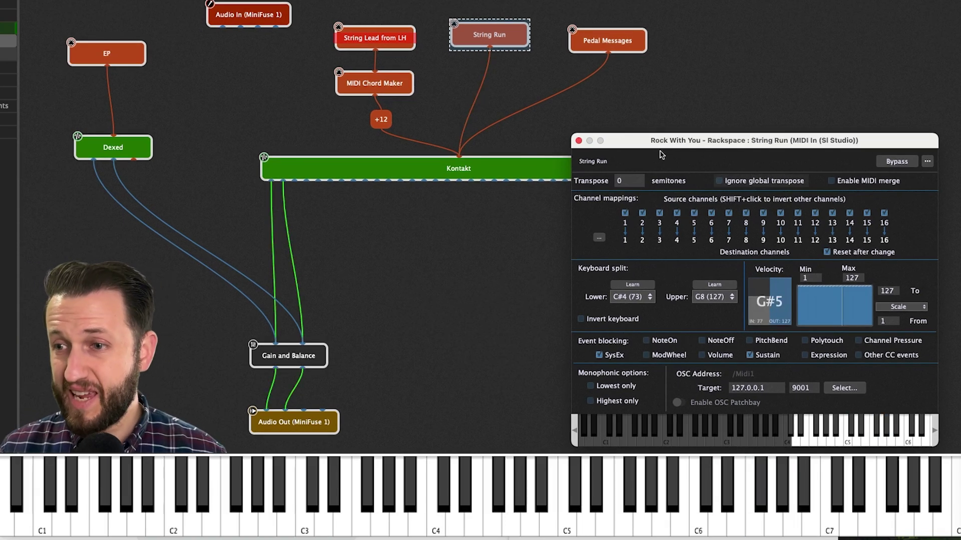
# Step: Close String Run's settings and inspect the Pedal Messages MIDI input settings
pyautogui.click(578, 141)
pyautogui.click(609, 43)
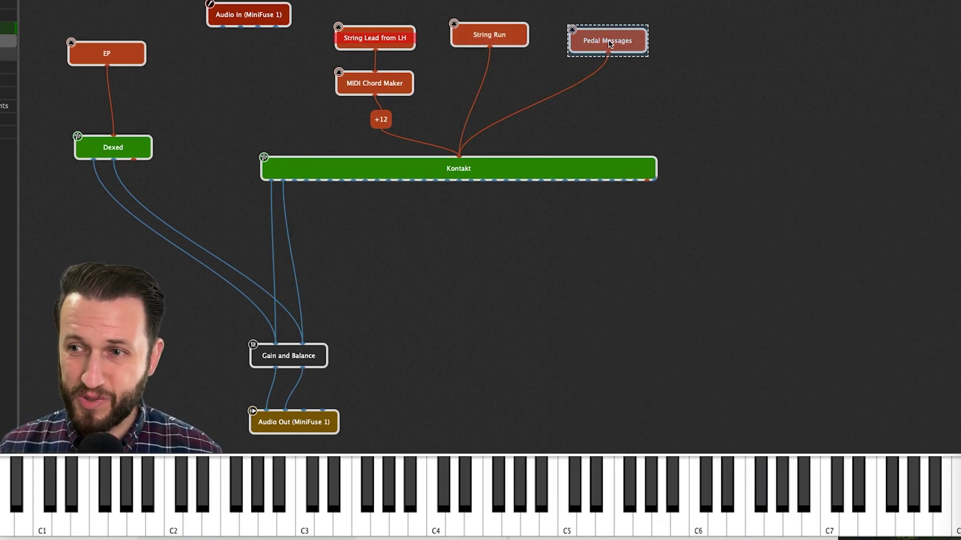
pyautogui.doubleClick(609, 44)
pyautogui.moveTo(662, 116); pyautogui.dragTo(604, 79)
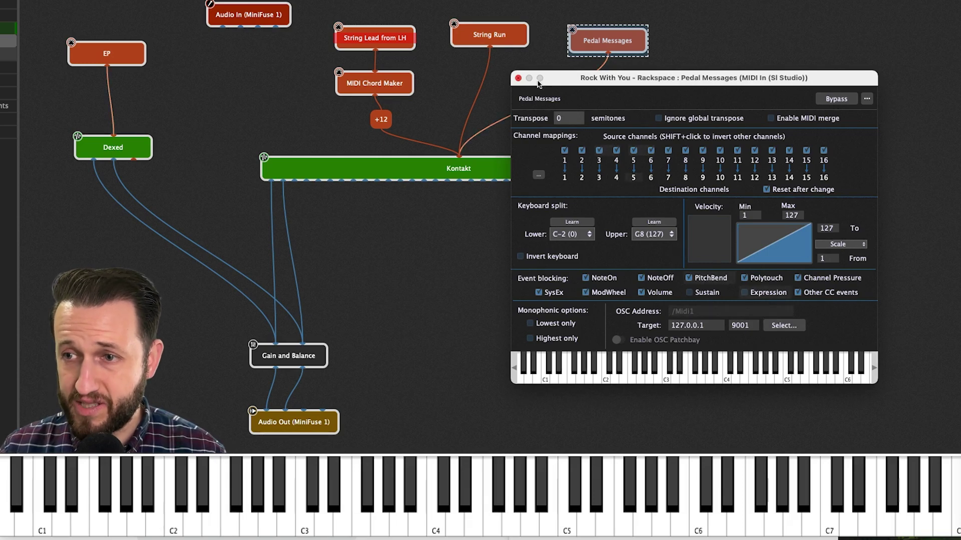
pyautogui.click(519, 78)
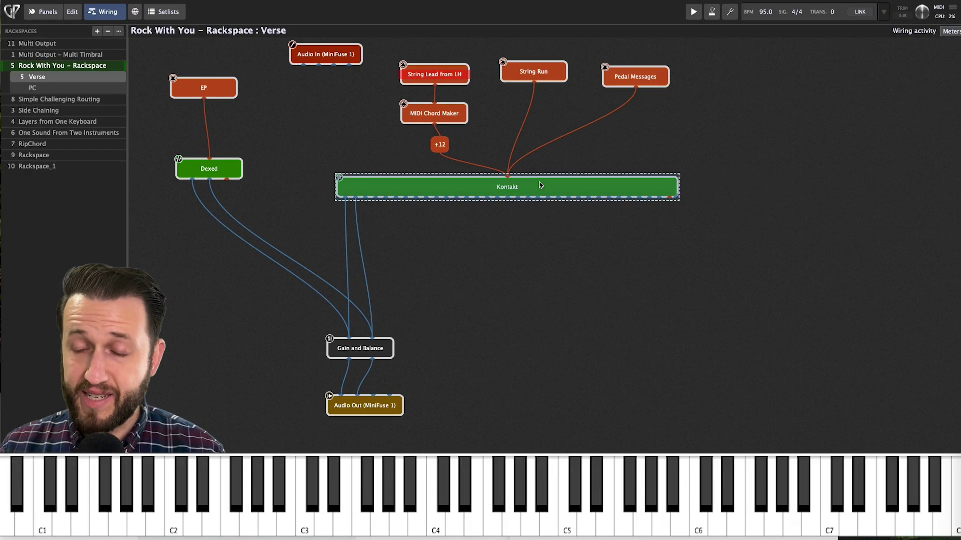
# Step: Inspect the Kontakt instrument window, then nudge Pedal Messages and recheck its settings
pyautogui.doubleClick(495, 164)
pyautogui.moveTo(1, 31); pyautogui.dragTo(859, 170)
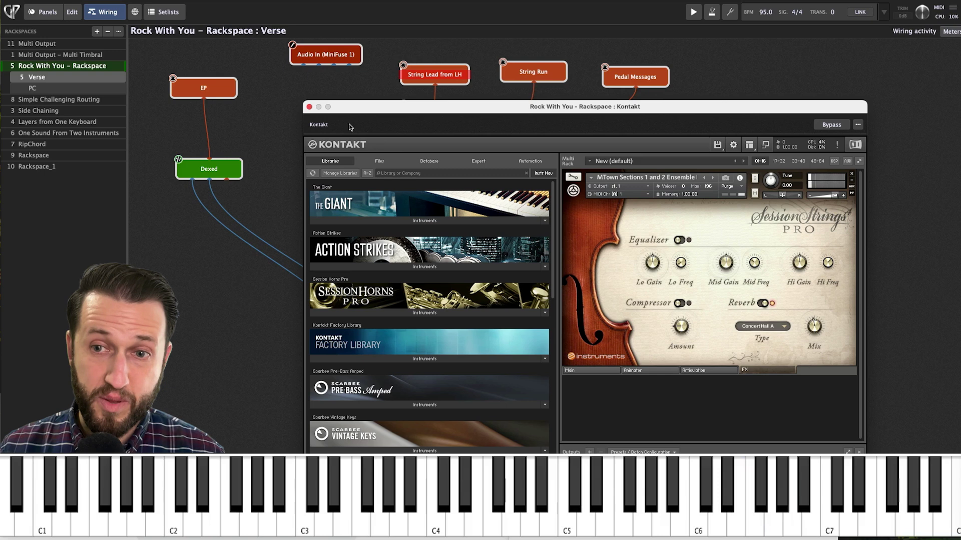
pyautogui.click(310, 107)
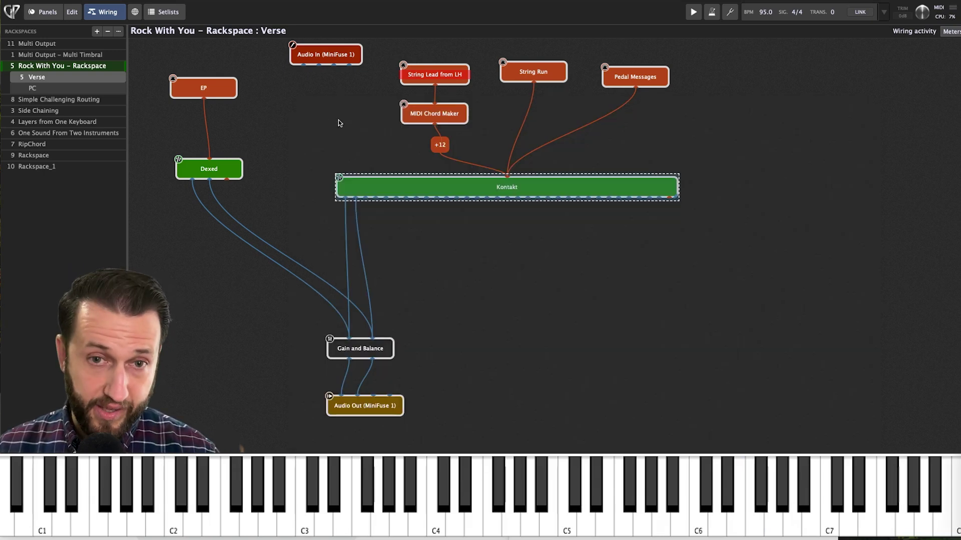
pyautogui.moveTo(638, 76); pyautogui.dragTo(639, 73)
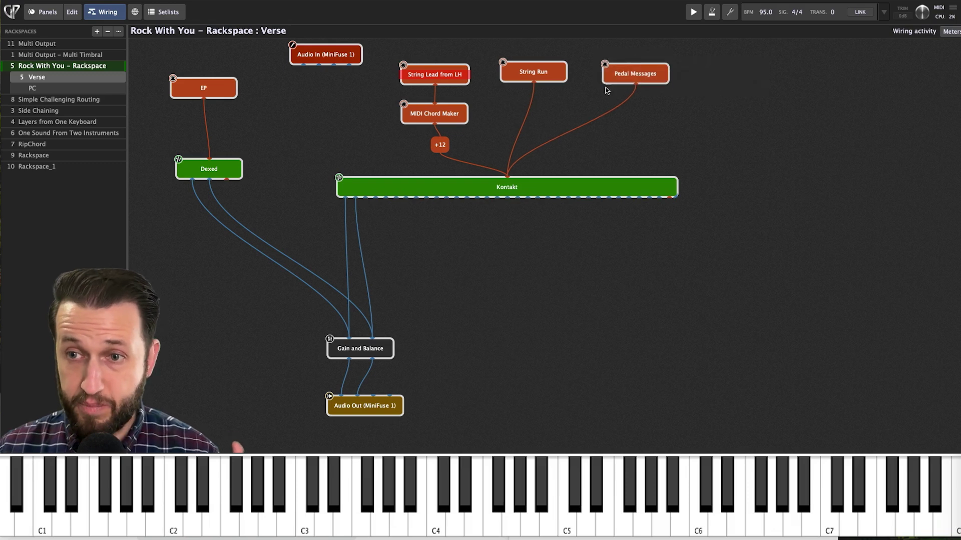
pyautogui.doubleClick(641, 73)
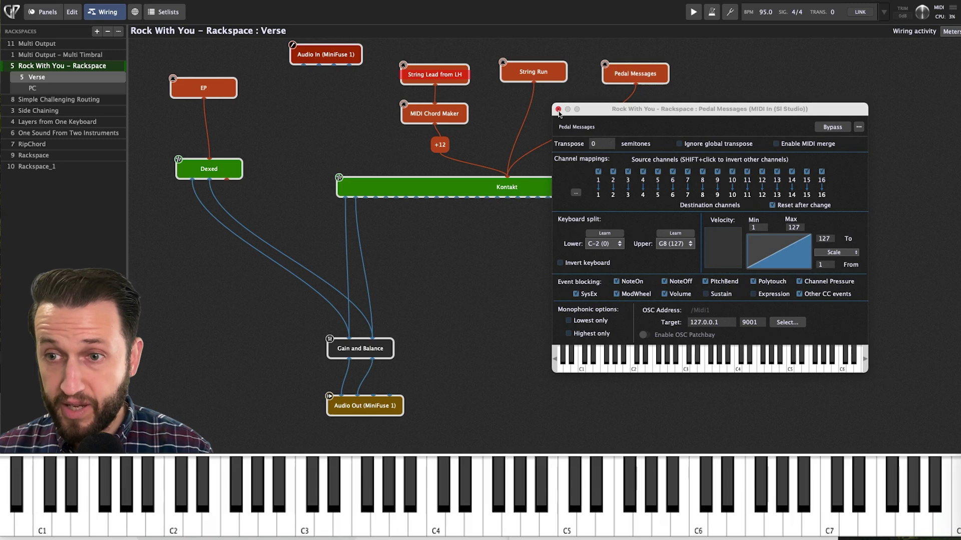
pyautogui.click(557, 109)
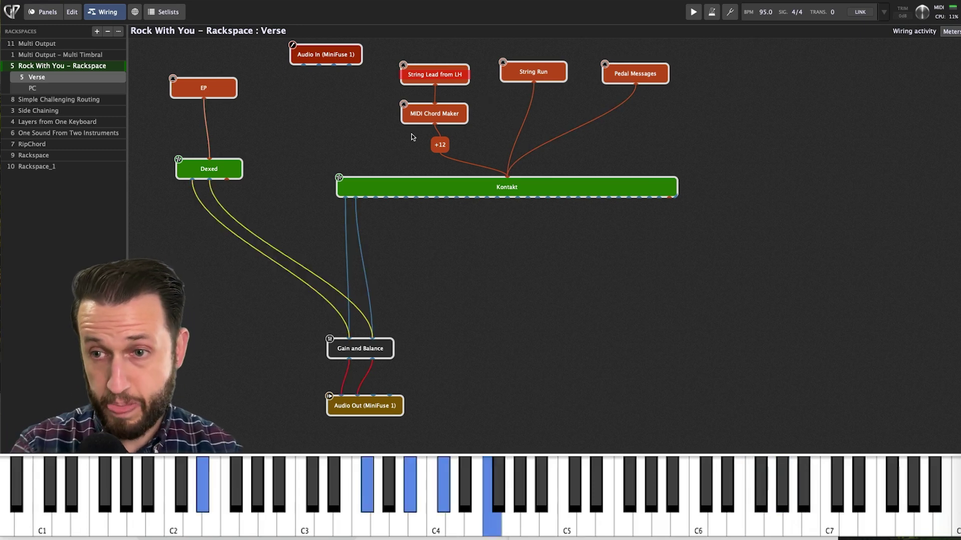
# Step: Switch to the PC variation and nudge the String Lead from LH and MIDI Chord Maker blocks
pyautogui.click(63, 88)
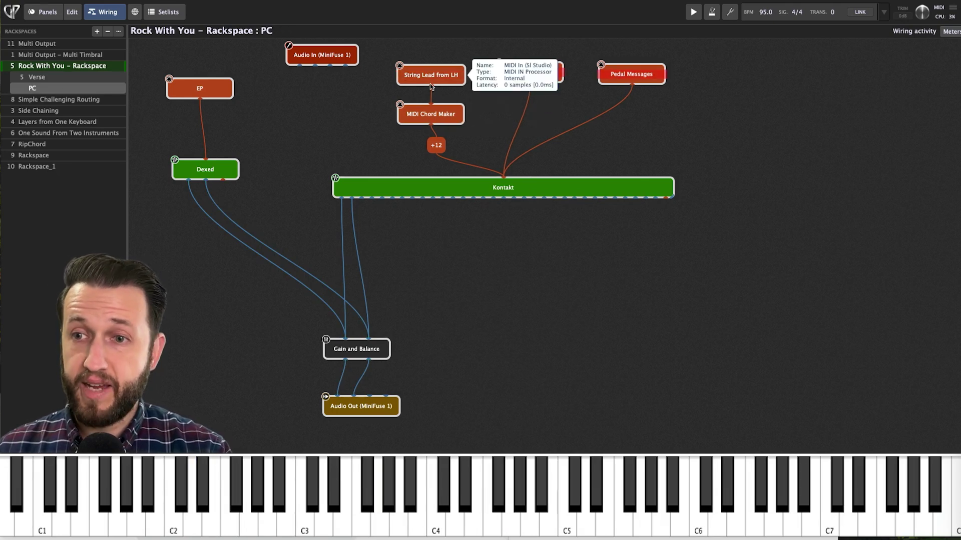
pyautogui.moveTo(433, 75); pyautogui.dragTo(428, 70)
pyautogui.moveTo(437, 113); pyautogui.dragTo(443, 114)
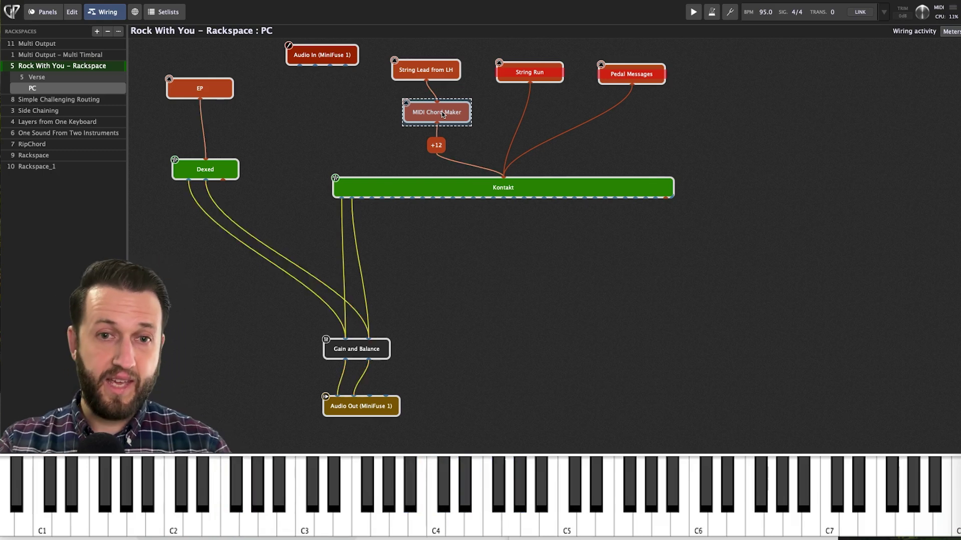
# Step: Inspect the MIDI Chord Maker plugin window, then close it
pyautogui.moveTo(440, 77)
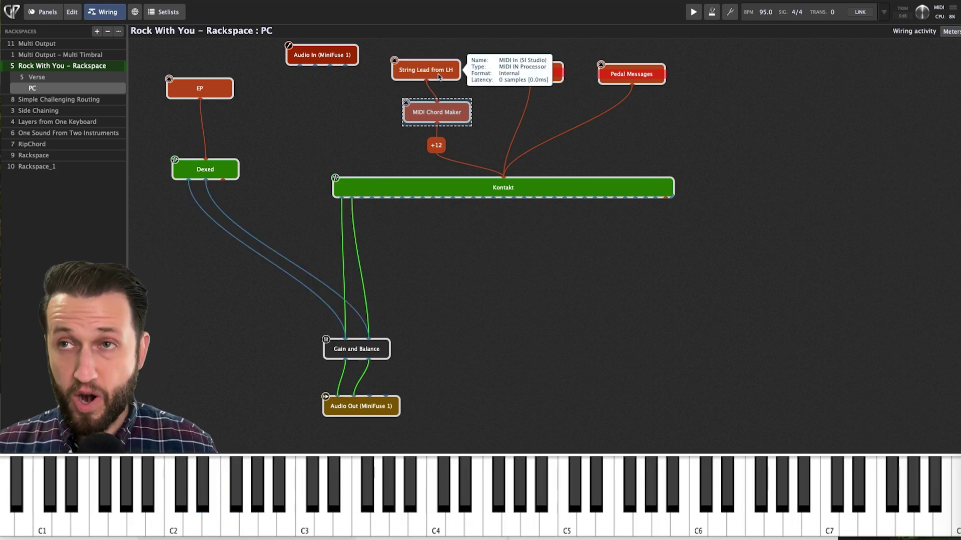
pyautogui.doubleClick(437, 113)
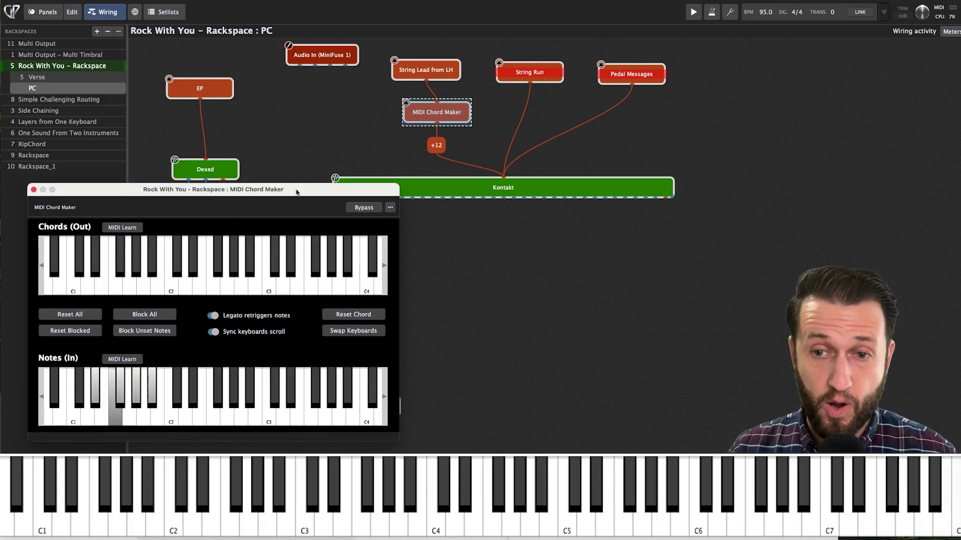
pyautogui.moveTo(297, 191); pyautogui.dragTo(360, 167)
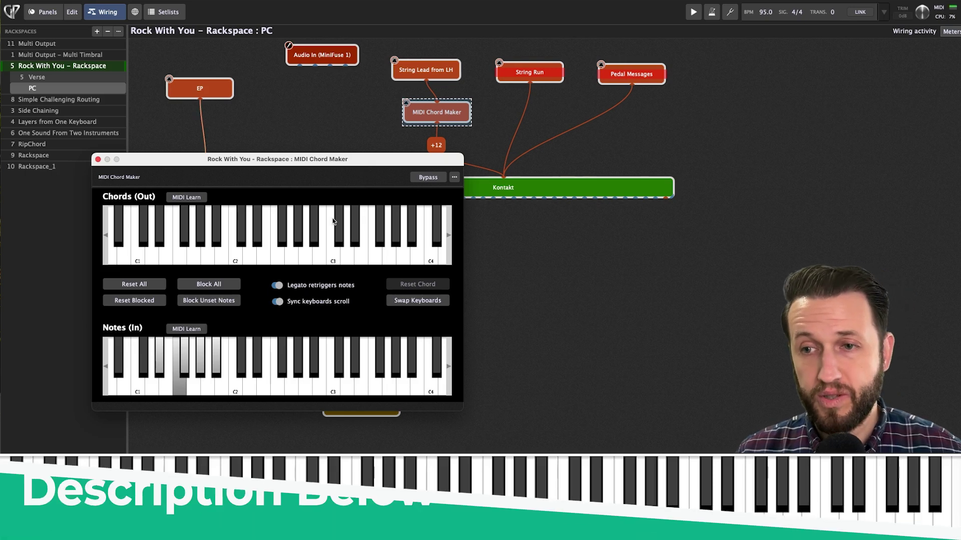
pyautogui.click(98, 159)
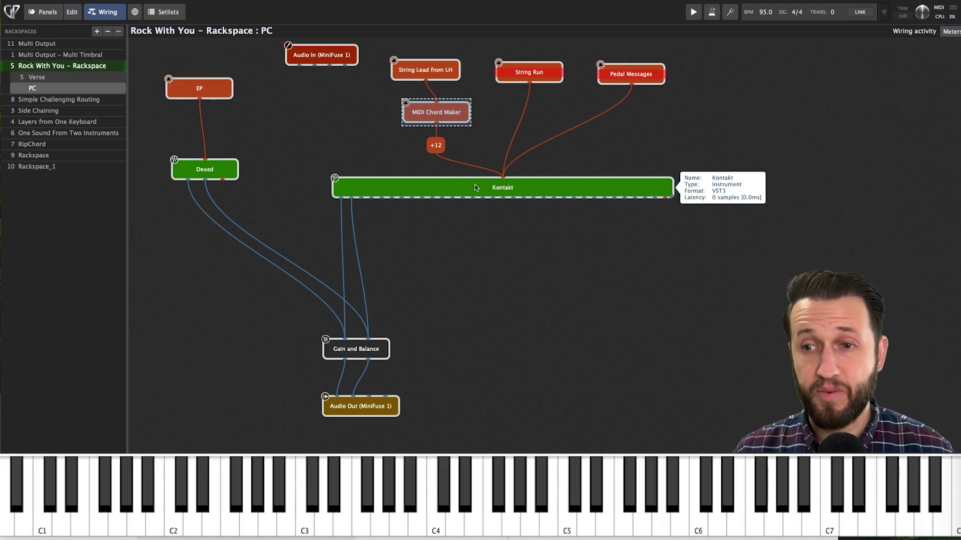
pyautogui.click(482, 109)
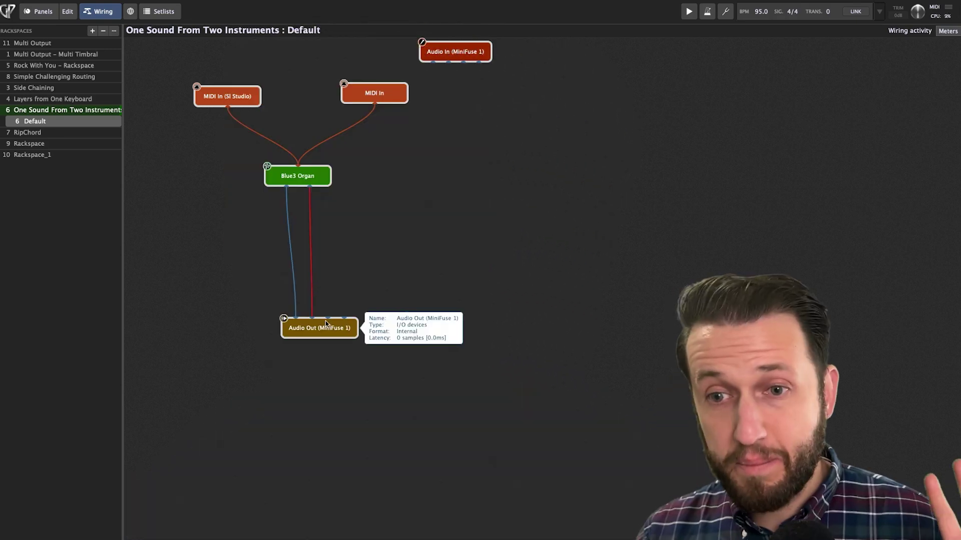
# Step: Tidy the layout by nudging the Audio Out (MiniFuse 1) and both MIDI In blocks
pyautogui.moveTo(325, 324); pyautogui.dragTo(318, 322)
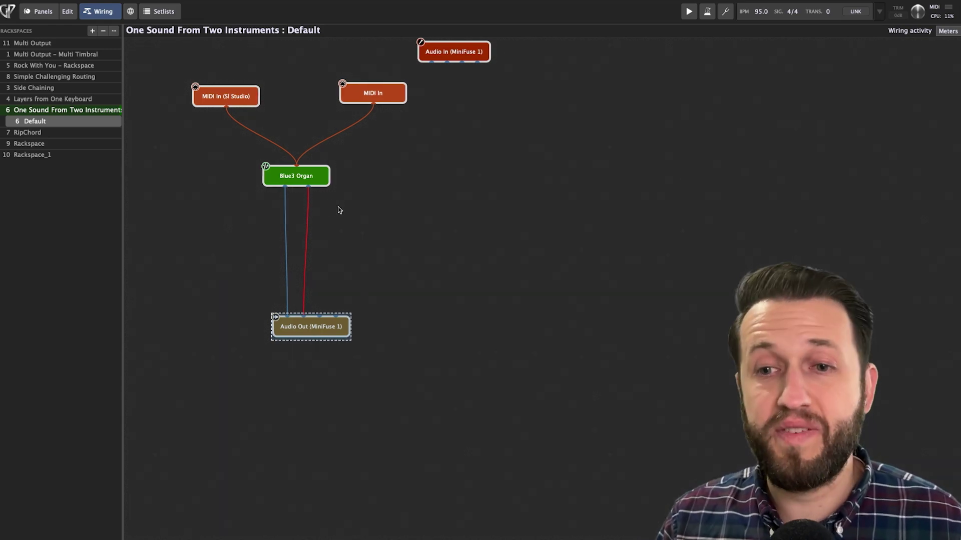
pyautogui.click(338, 209)
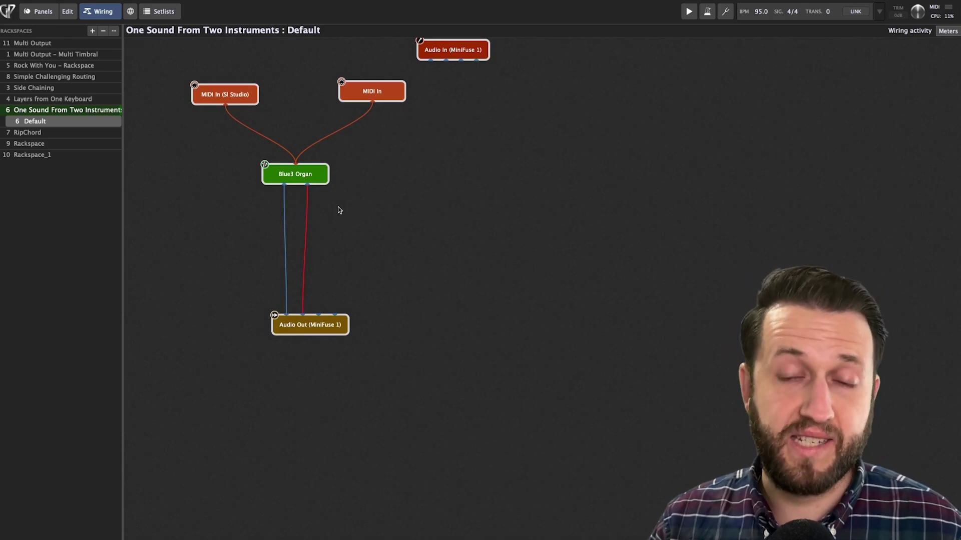
pyautogui.moveTo(259, 102); pyautogui.dragTo(258, 98)
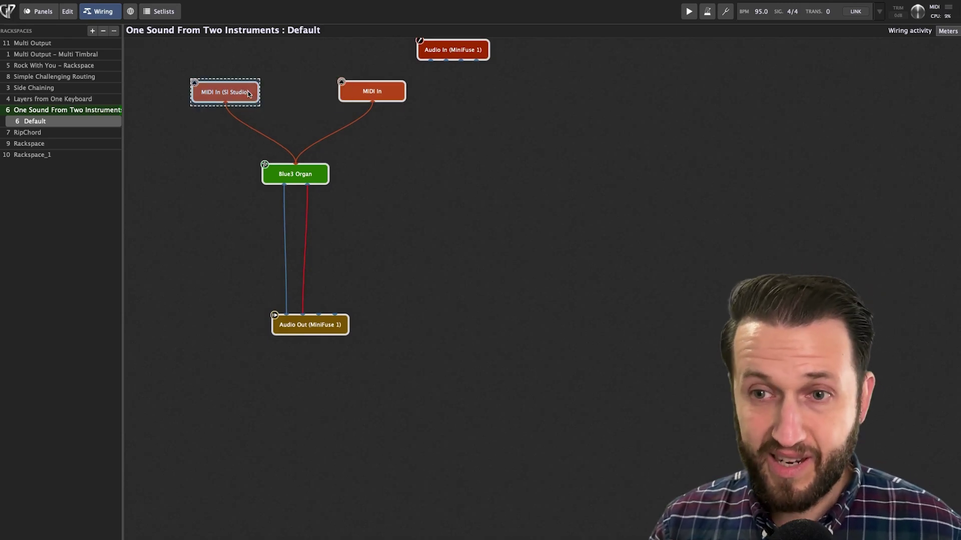
pyautogui.moveTo(366, 91); pyautogui.dragTo(363, 92)
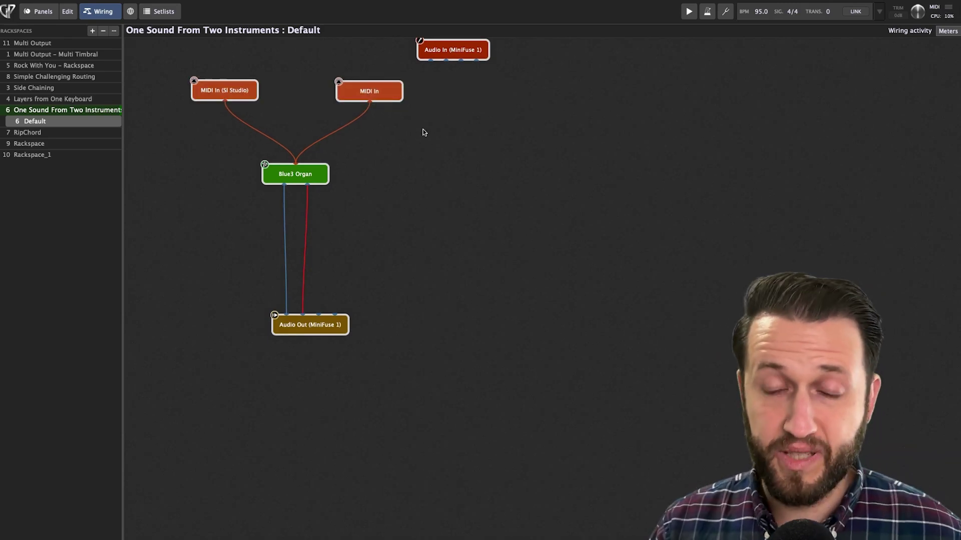
# Step: Select the MIDI In blocks, cancel a removal, and dismiss the SI Studio block's options unchanged
pyautogui.click(245, 100)
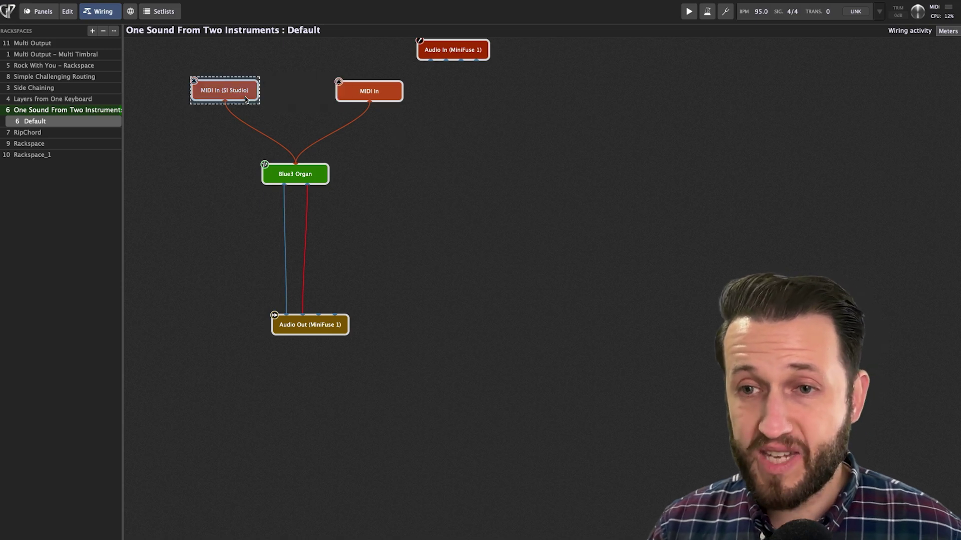
pyautogui.click(363, 92)
pyautogui.press('Delete')
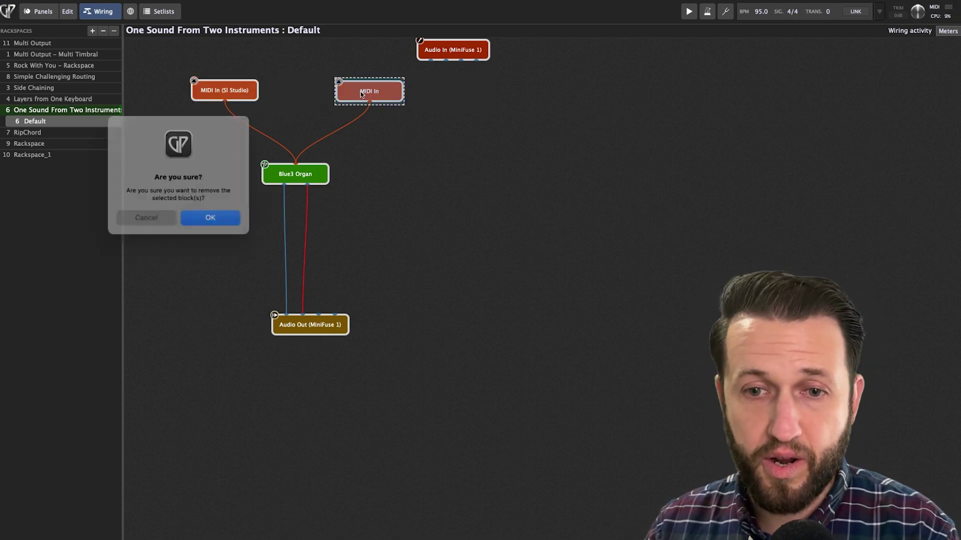
pyautogui.click(167, 217)
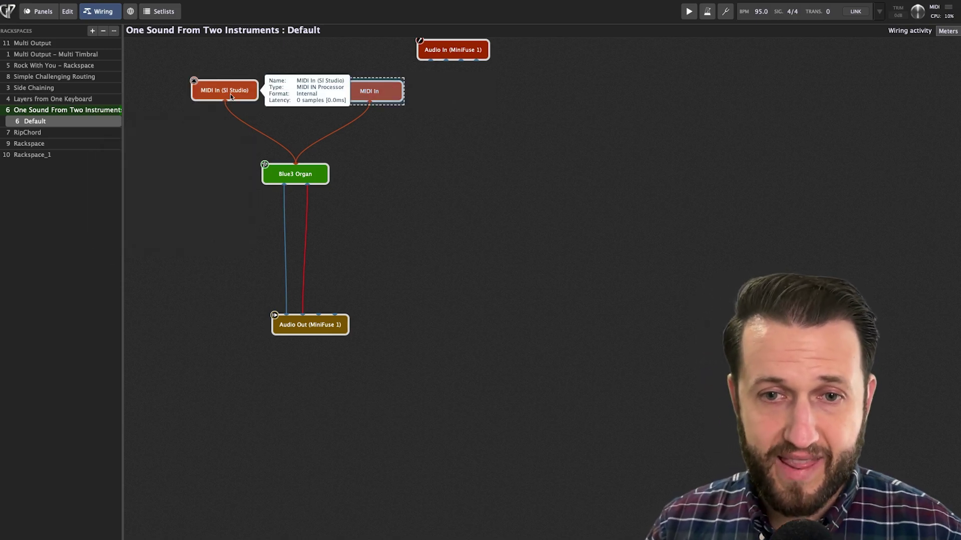
pyautogui.rightClick(230, 96)
pyautogui.moveTo(213, 265)
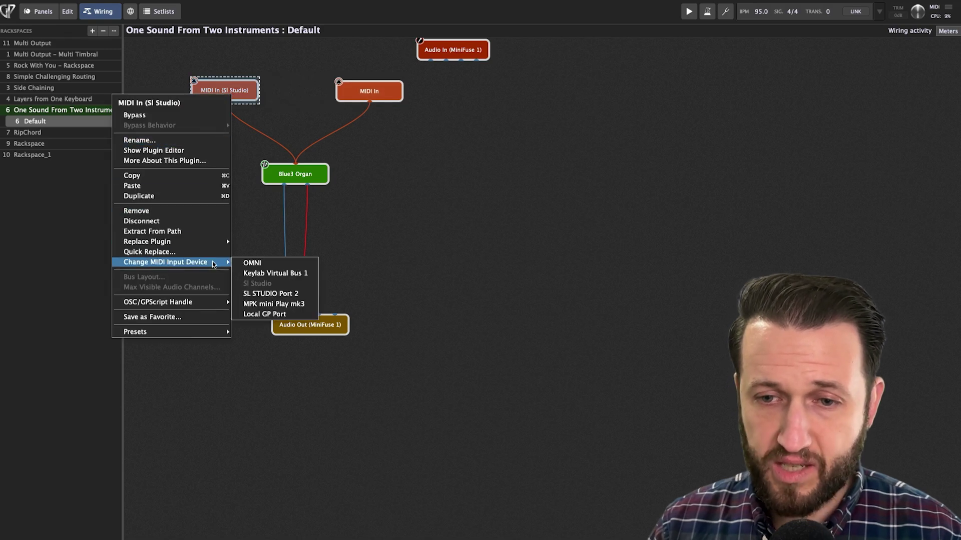
pyautogui.click(388, 284)
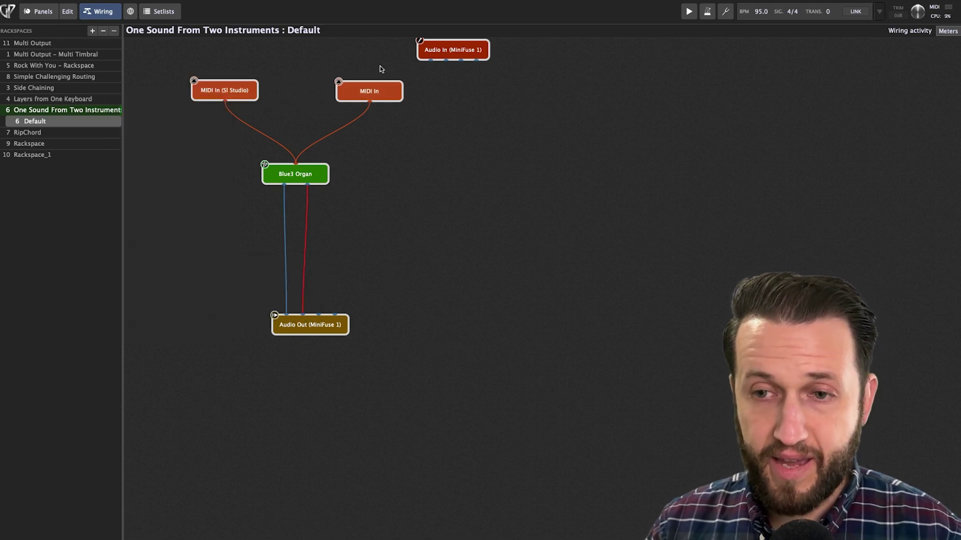
# Step: Set the second MIDI In block to MPK mini Play mk3 for this rackspace only
pyautogui.rightClick(372, 94)
pyautogui.moveTo(350, 268)
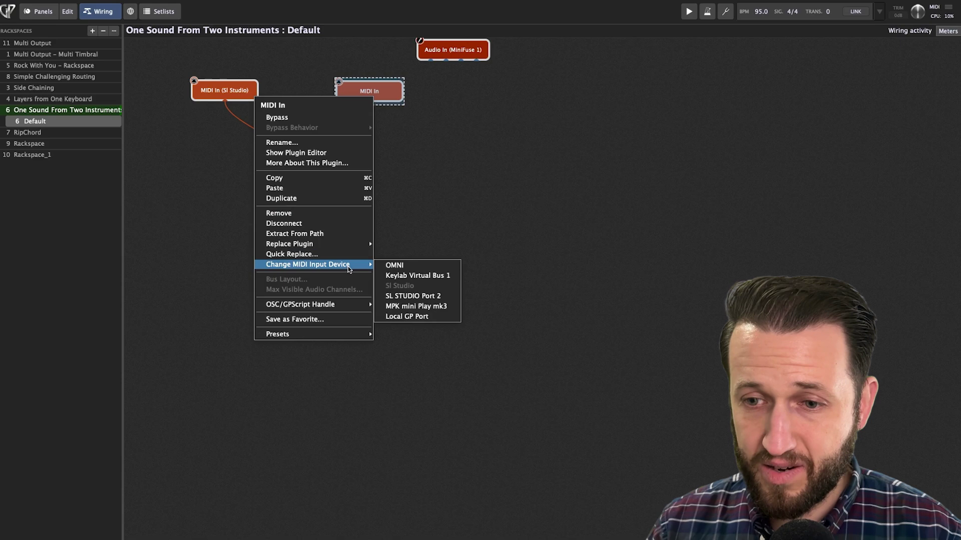
pyautogui.click(428, 305)
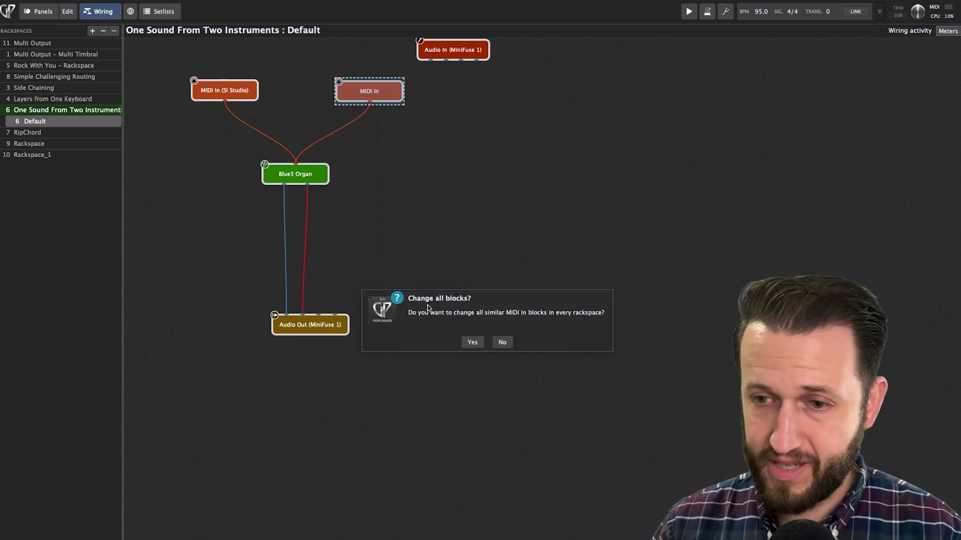
pyautogui.click(509, 343)
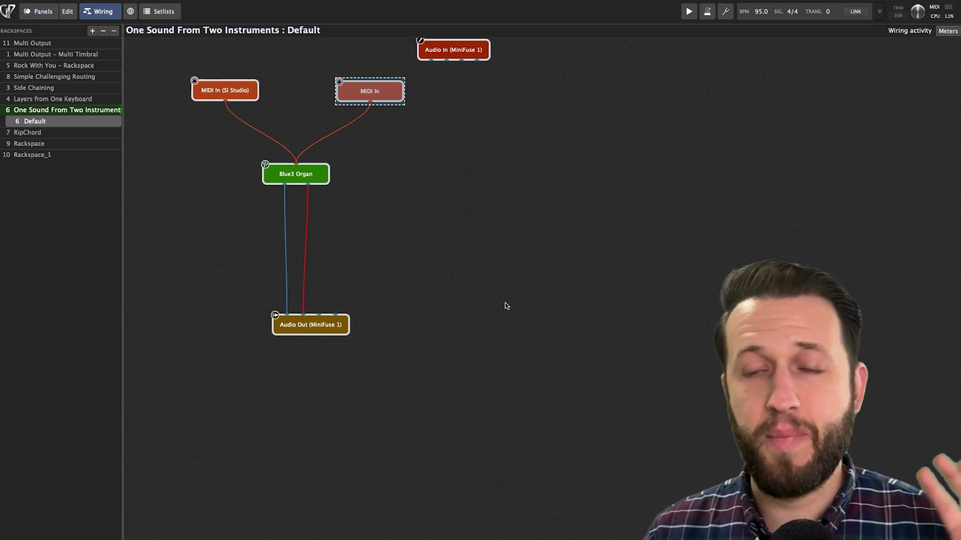
pyautogui.click(407, 163)
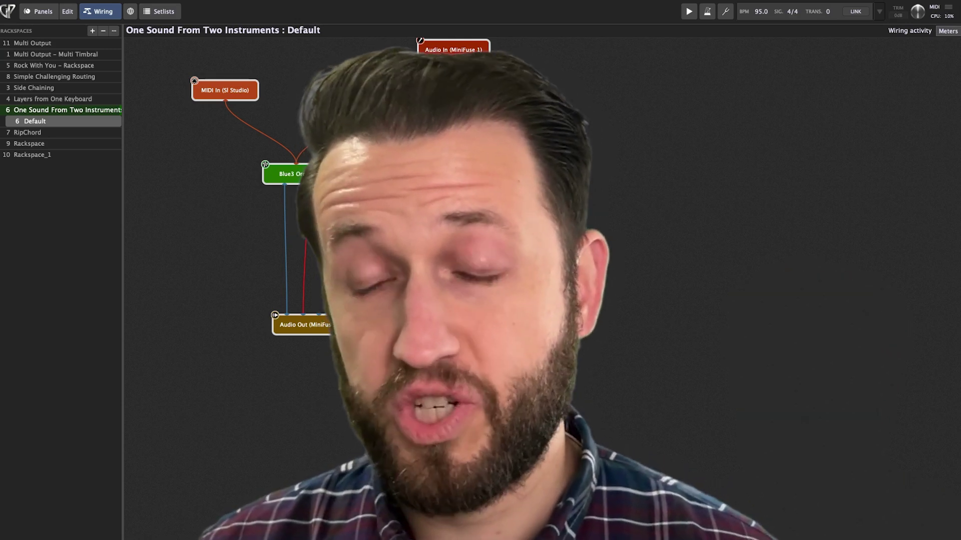
pyautogui.click(370, 92)
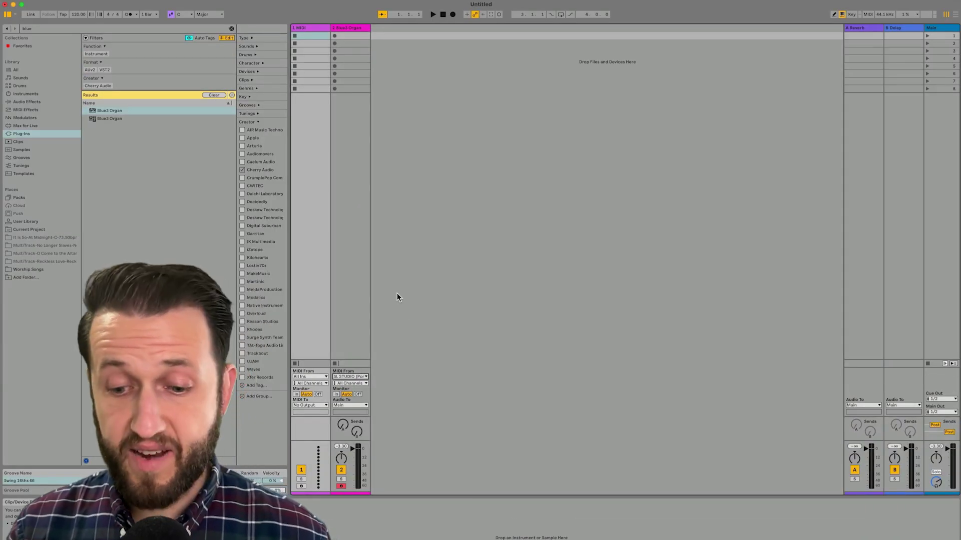
# Step: Take the MIDI track's input from MPK mini Play mk3 with monitoring In, then remove the Blue3 Organ track
pyautogui.click(363, 377)
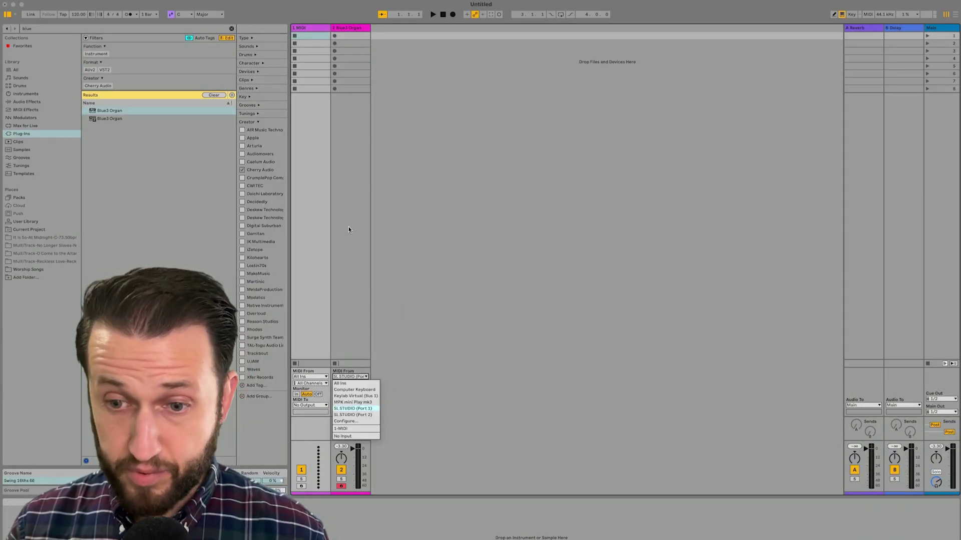
pyautogui.click(411, 371)
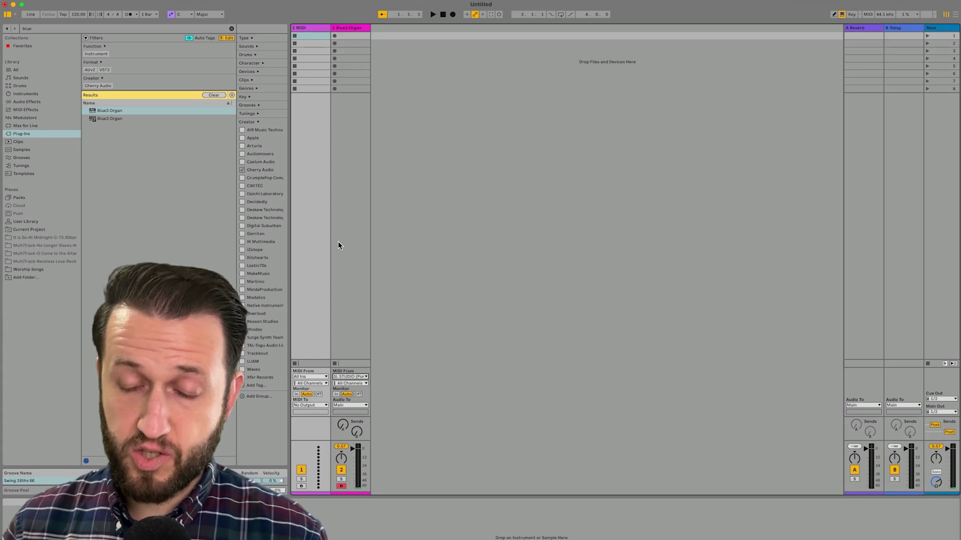
pyautogui.click(324, 376)
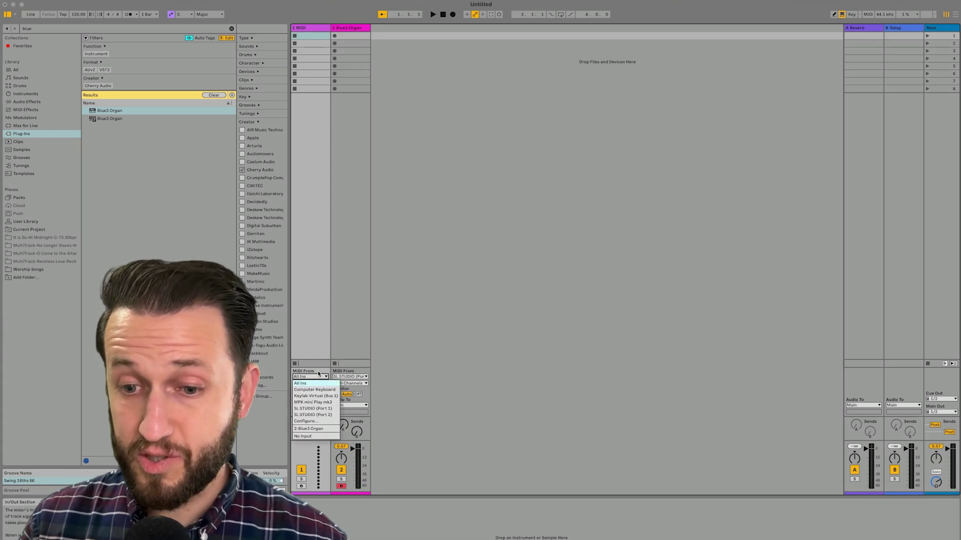
pyautogui.click(320, 402)
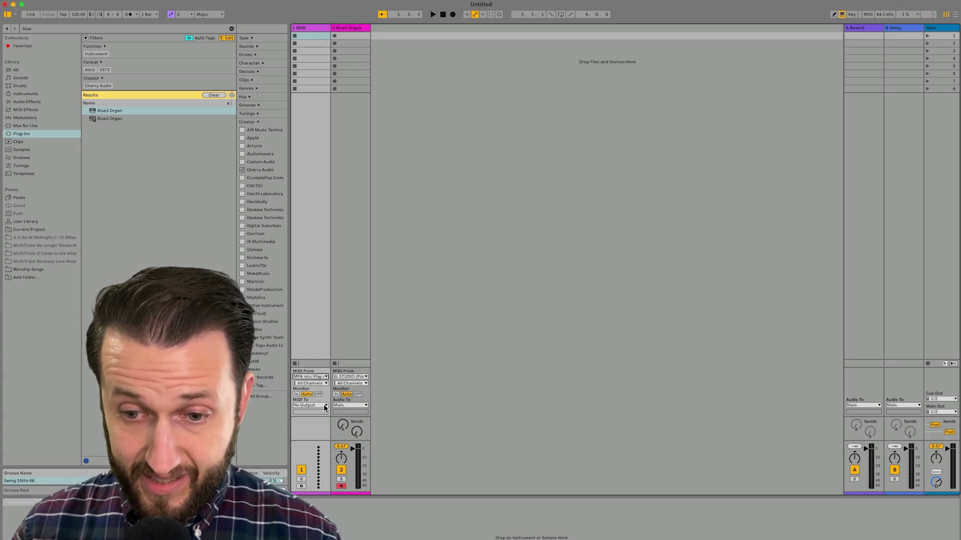
pyautogui.click(313, 384)
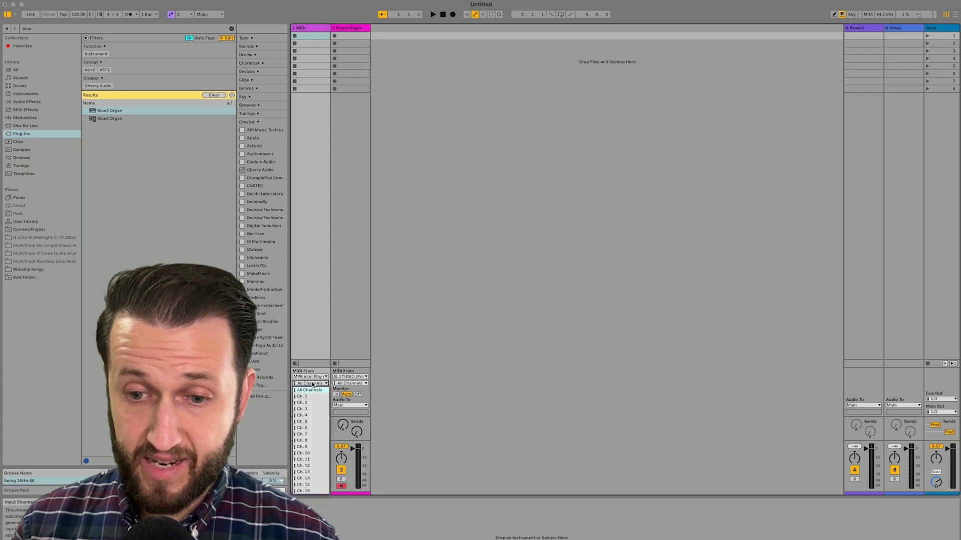
pyautogui.click(310, 390)
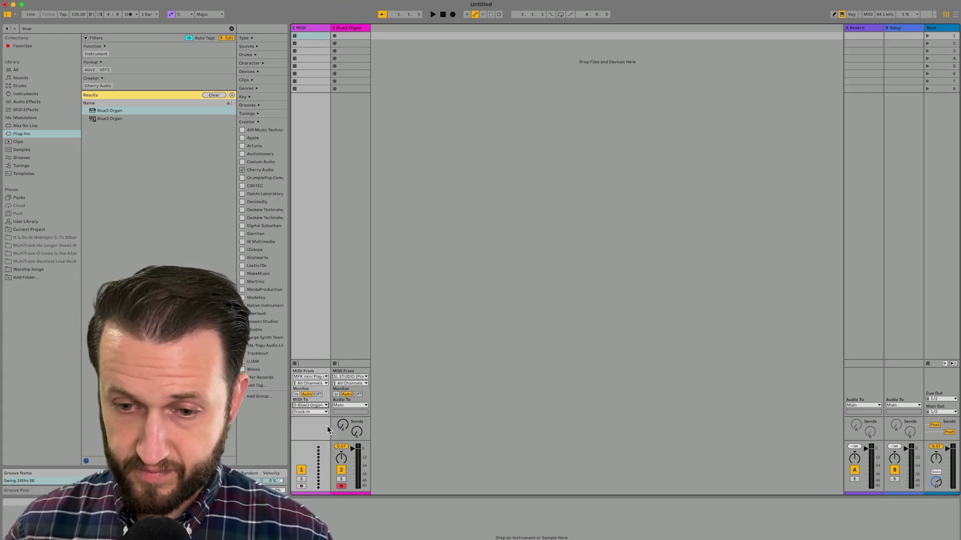
pyautogui.click(296, 394)
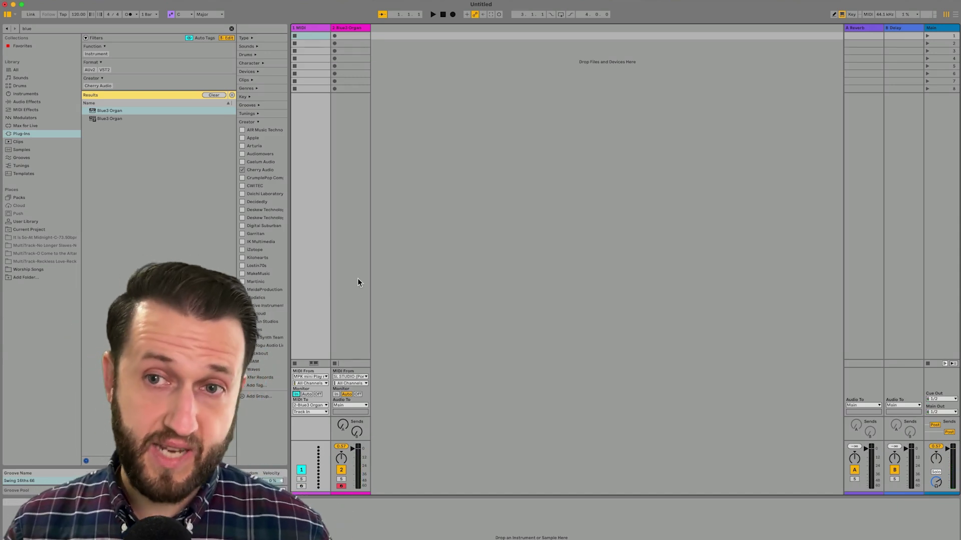
pyautogui.press('super+z')
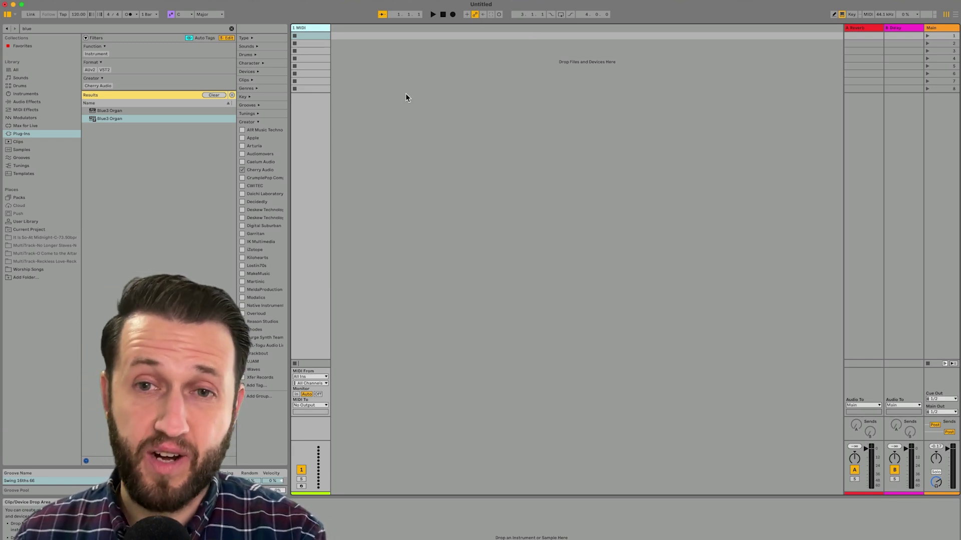
# Step: Search 'rip', add Ripchord on a new MIDI track, and delete the empty MIDI track
pyautogui.click(55, 29)
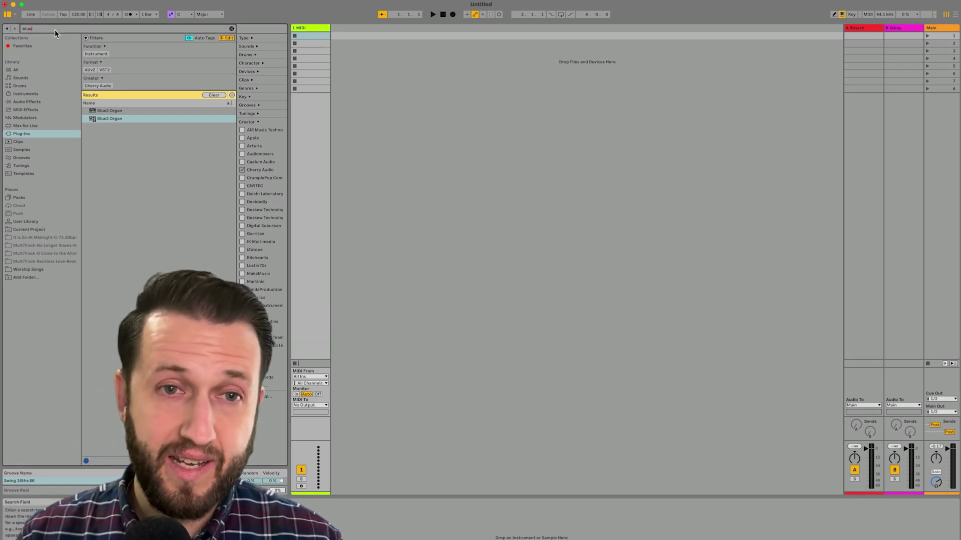
pyautogui.press('BackSpace')
pyautogui.press('BackSpace')
pyautogui.press('BackSpace')
pyautogui.press('BackSpace')
pyautogui.write('rip')
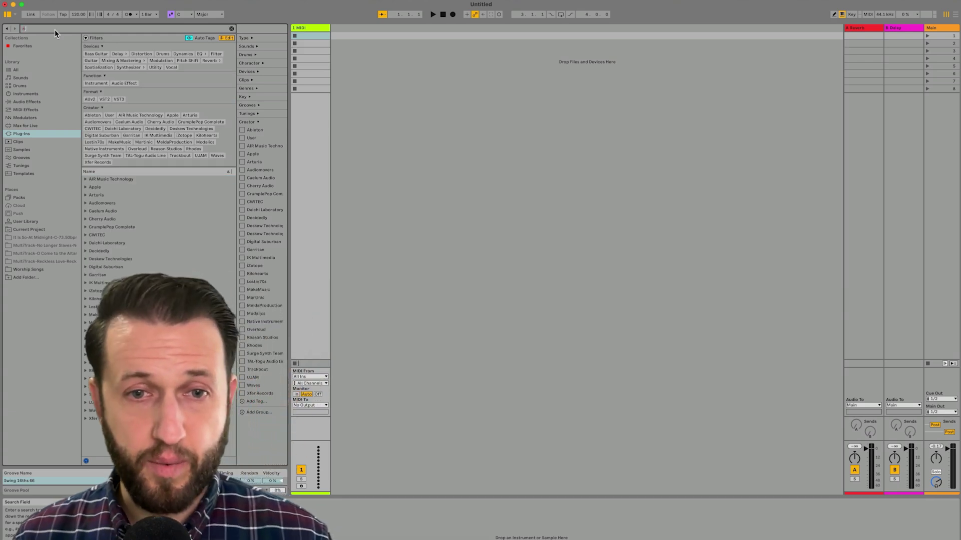
pyautogui.moveTo(104, 129); pyautogui.dragTo(353, 106)
pyautogui.click(306, 29)
pyautogui.press('Delete')
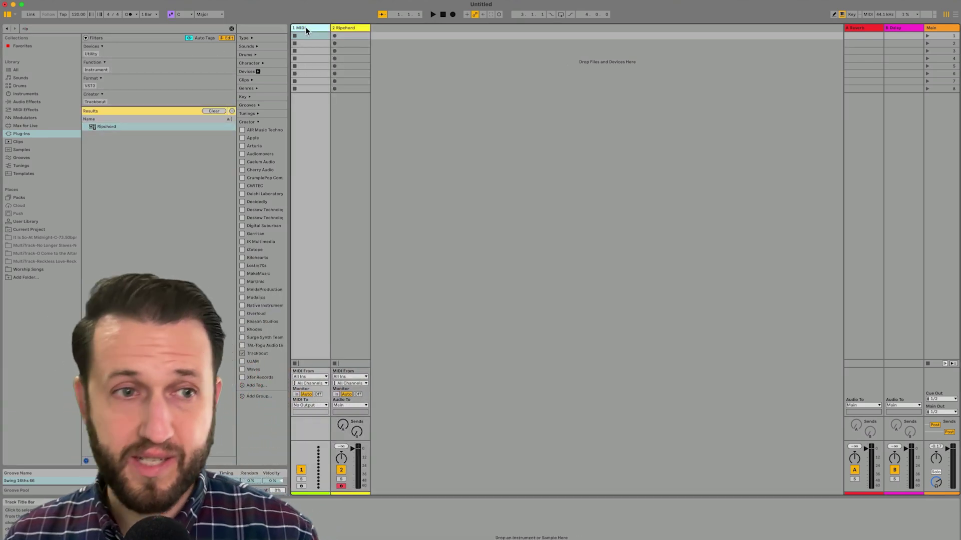
pyautogui.moveTo(435, 127); pyautogui.dragTo(441, 124)
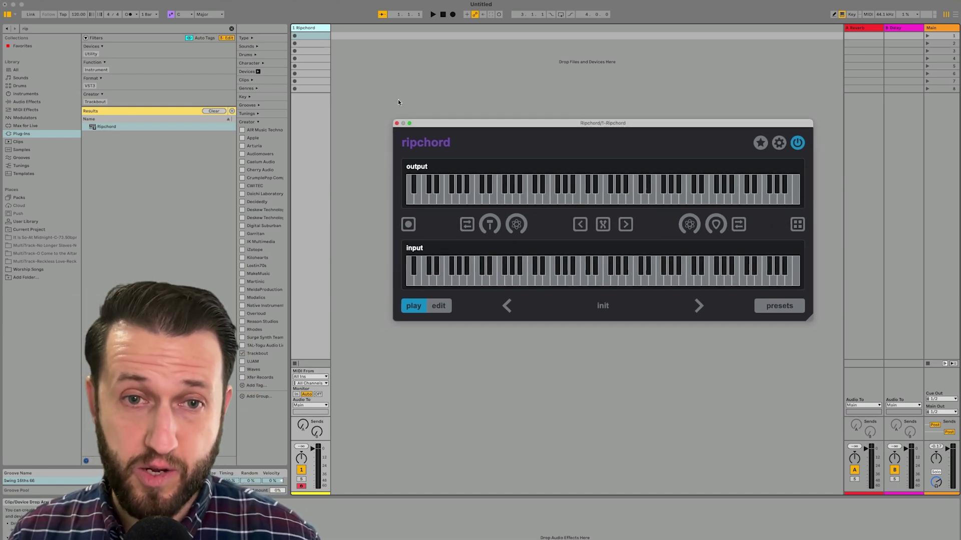
pyautogui.click(396, 124)
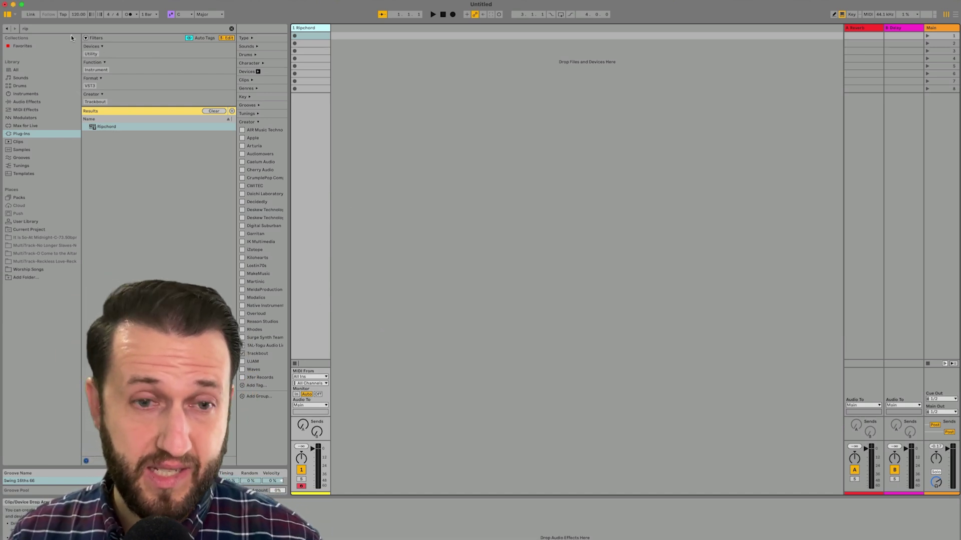
# Step: Add Blue3 Organ as a second track fed by 1-Ripchord
pyautogui.click(9, 31)
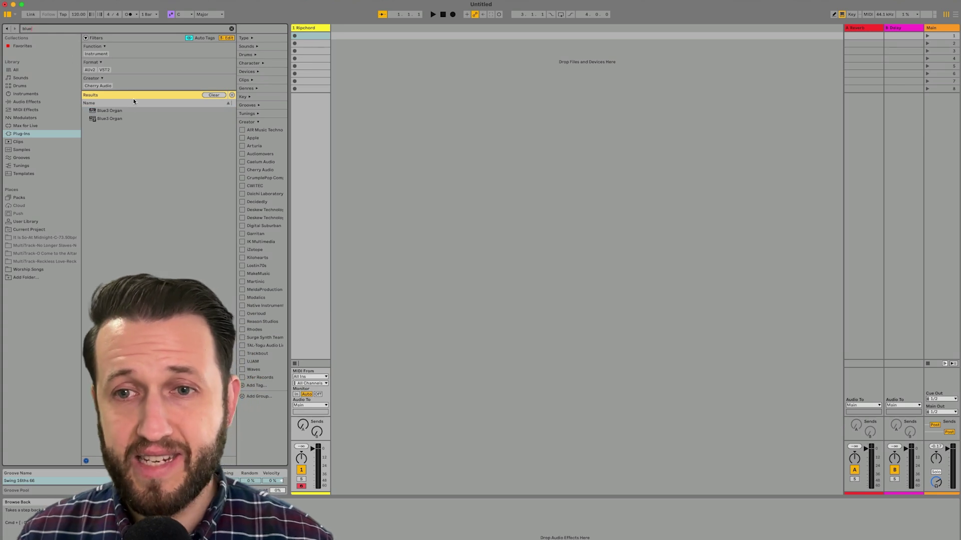
pyautogui.moveTo(109, 121); pyautogui.dragTo(348, 111)
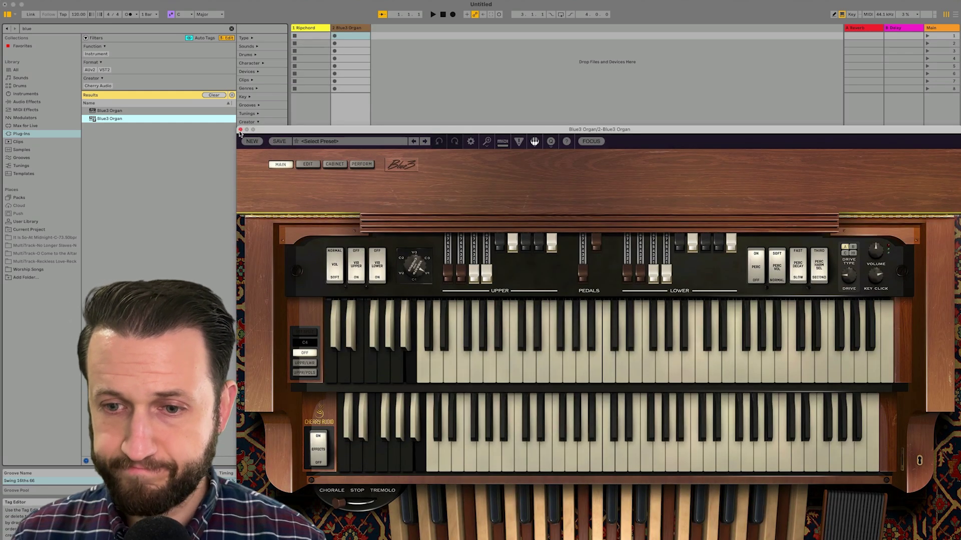
pyautogui.click(240, 130)
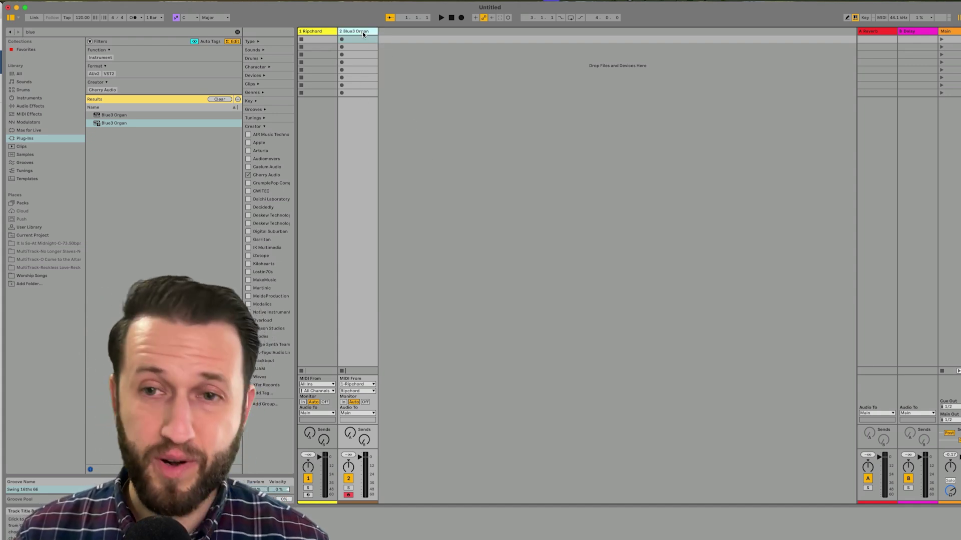
# Step: Add a new MIDI track with input from SL STUDIO (Port 1) and output to 2-Blue3 Organ
pyautogui.press('super+t')
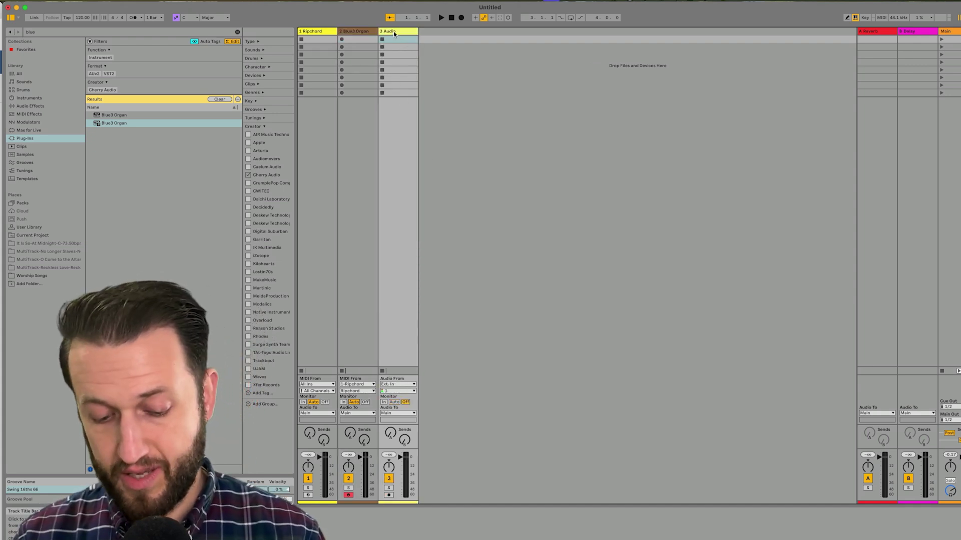
pyautogui.press('Delete')
pyautogui.press('super+shift+t')
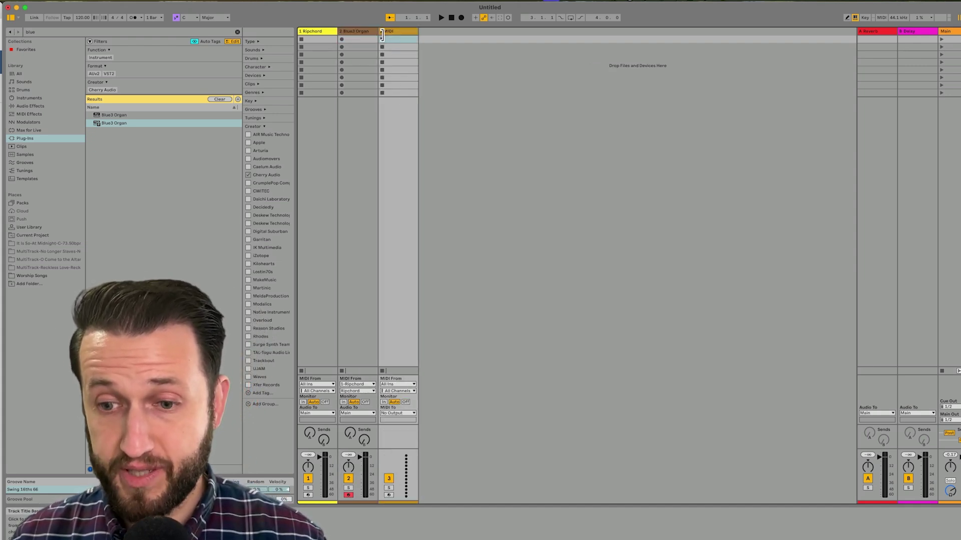
pyautogui.click(403, 384)
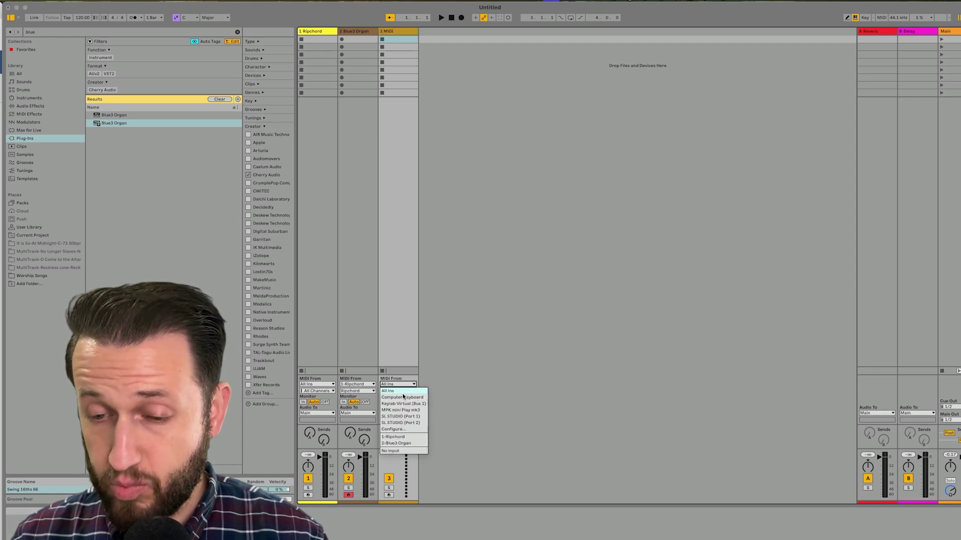
pyautogui.click(404, 416)
pyautogui.click(403, 413)
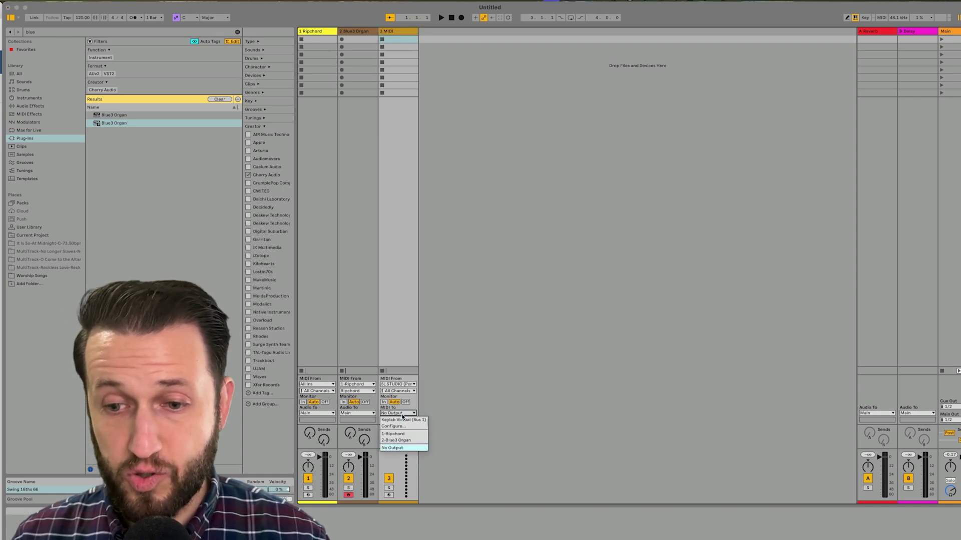
pyautogui.click(405, 441)
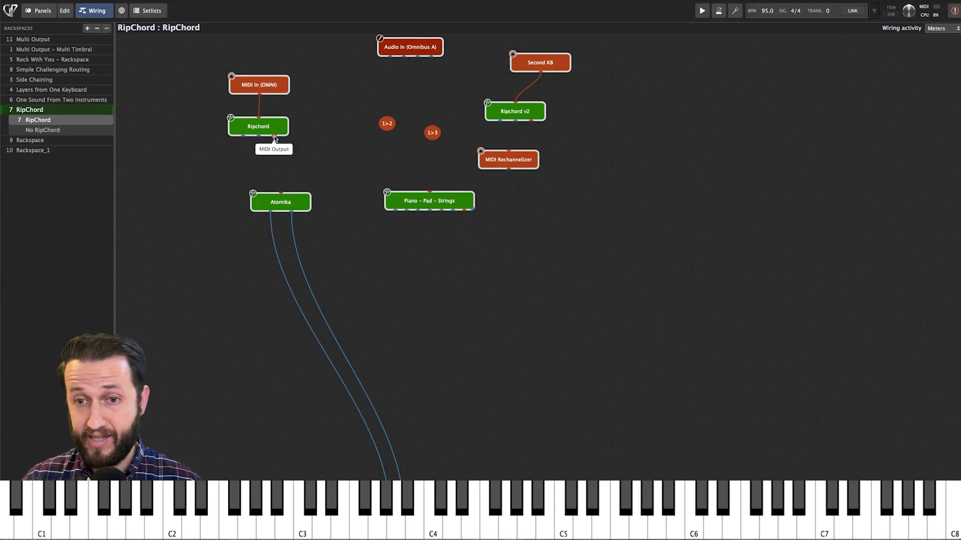
# Step: Wire Ripchord's MIDI output into Atomika and into Piano – Pad – Strings
pyautogui.moveTo(274, 137); pyautogui.dragTo(279, 192)
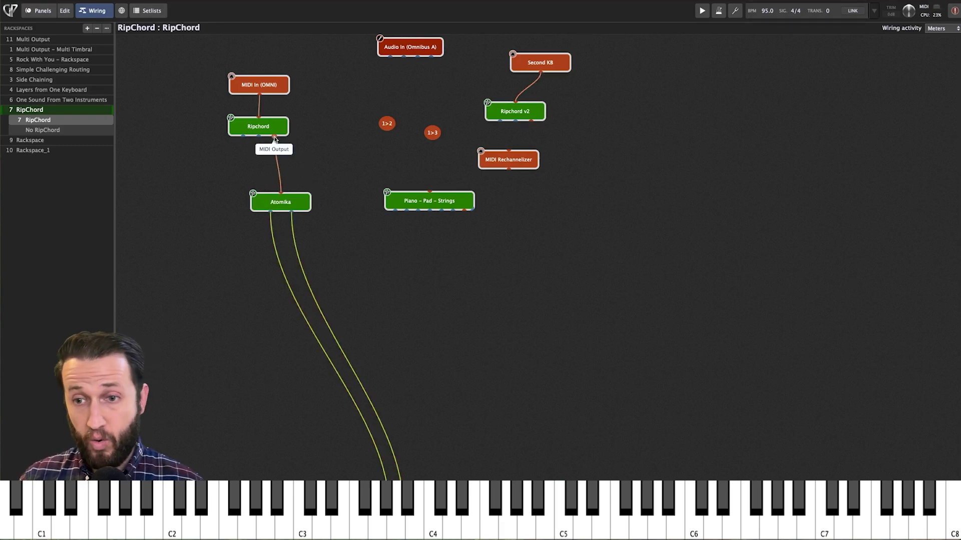
pyautogui.moveTo(274, 138); pyautogui.dragTo(391, 488)
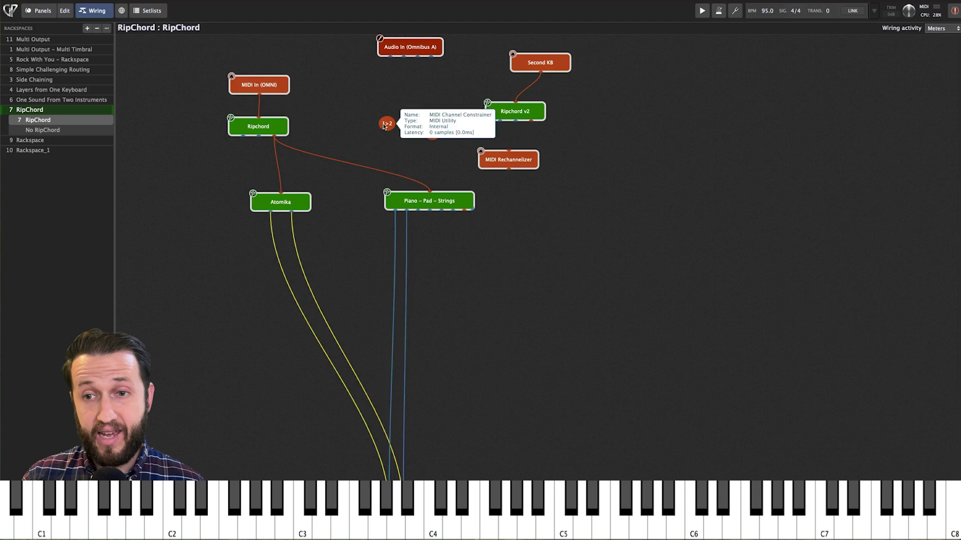
pyautogui.moveTo(387, 125); pyautogui.dragTo(379, 139)
# Step: Route Ripchord through the 1>2 and 1>3 blocks into Piano – Pad – Strings, wiring its remaining audio outputs
pyautogui.click(432, 136)
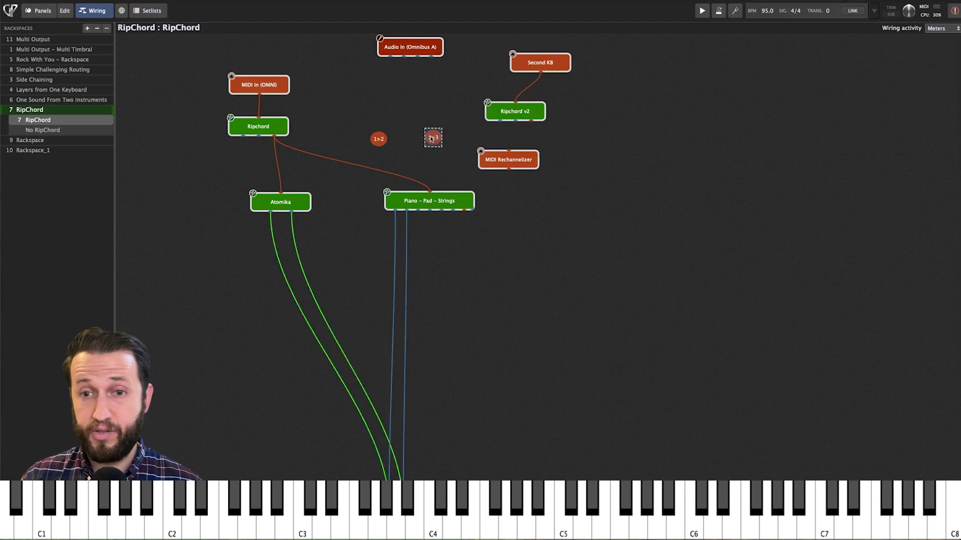
pyautogui.moveTo(275, 135); pyautogui.dragTo(372, 134)
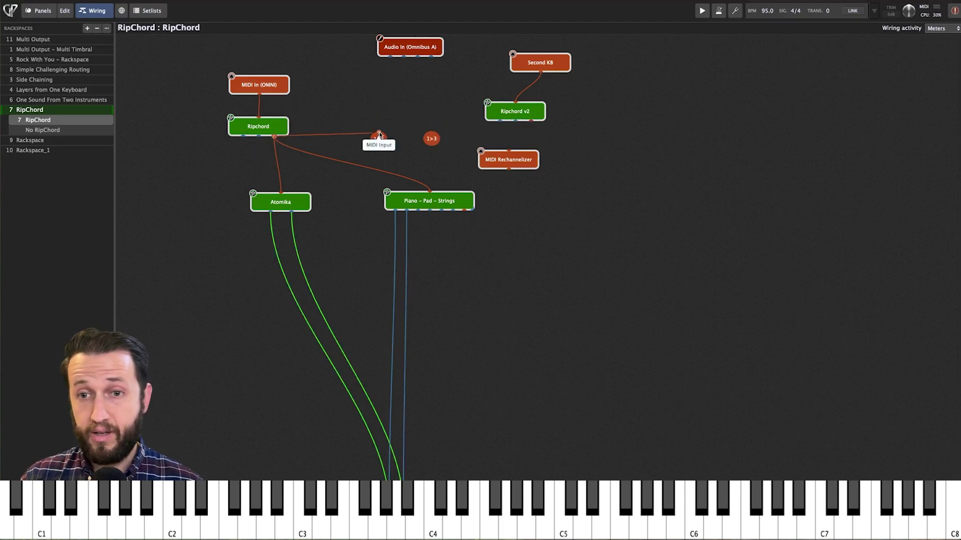
pyautogui.moveTo(275, 136); pyautogui.dragTo(429, 192)
pyautogui.moveTo(433, 149); pyautogui.dragTo(403, 498)
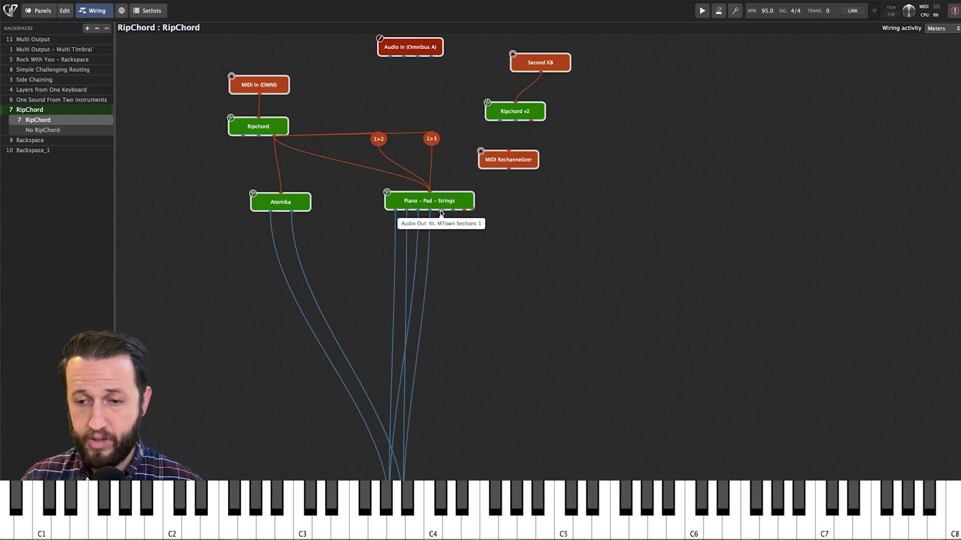
pyautogui.moveTo(441, 210); pyautogui.dragTo(400, 478)
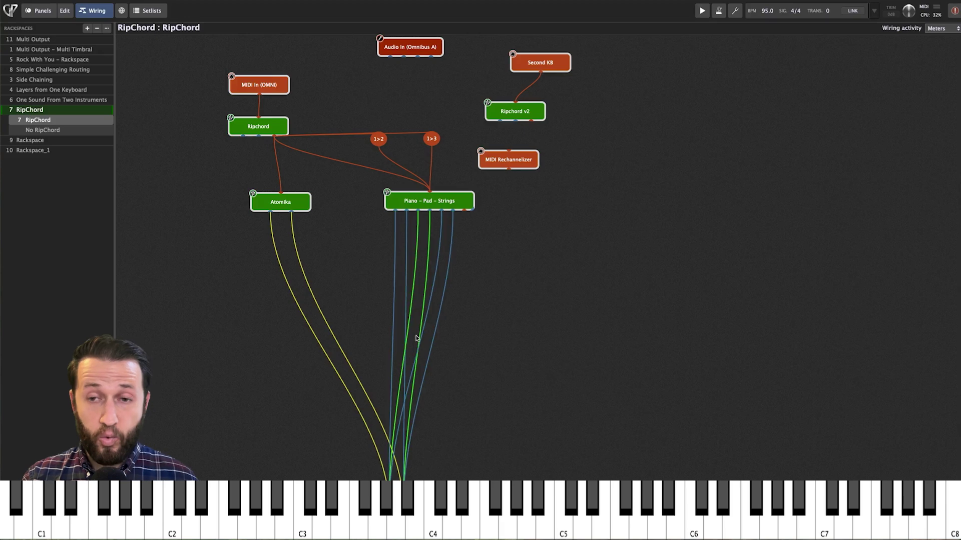
# Step: Delete the 1>3 and 1>2 channel constrainer nodes from the rackspace
pyautogui.moveTo(434, 142)
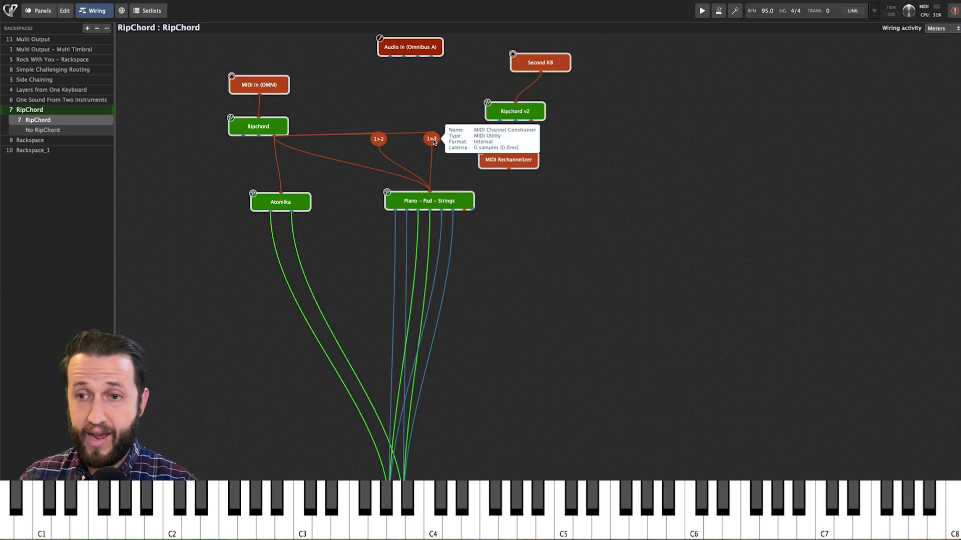
pyautogui.click(431, 139)
pyautogui.press('Delete')
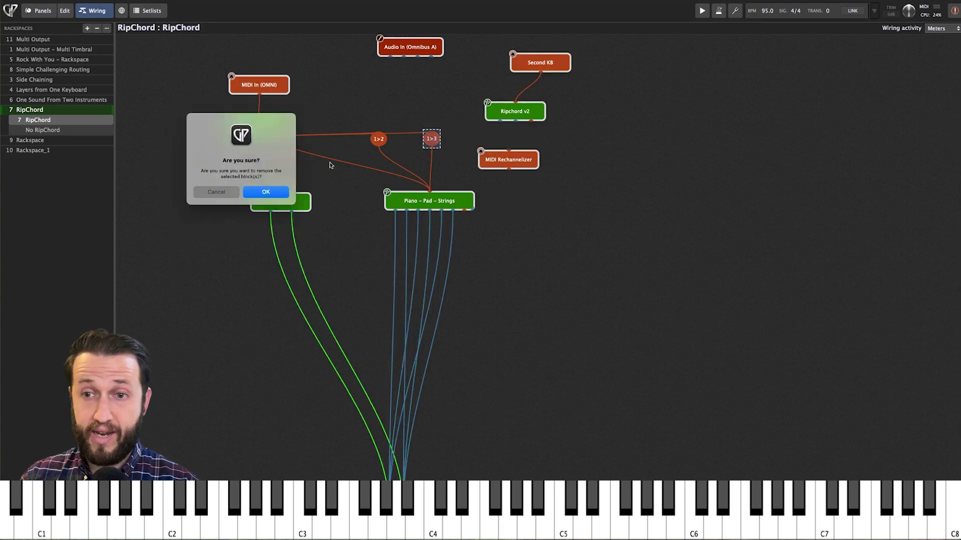
pyautogui.press('Return')
pyautogui.click(379, 139)
pyautogui.press('Delete')
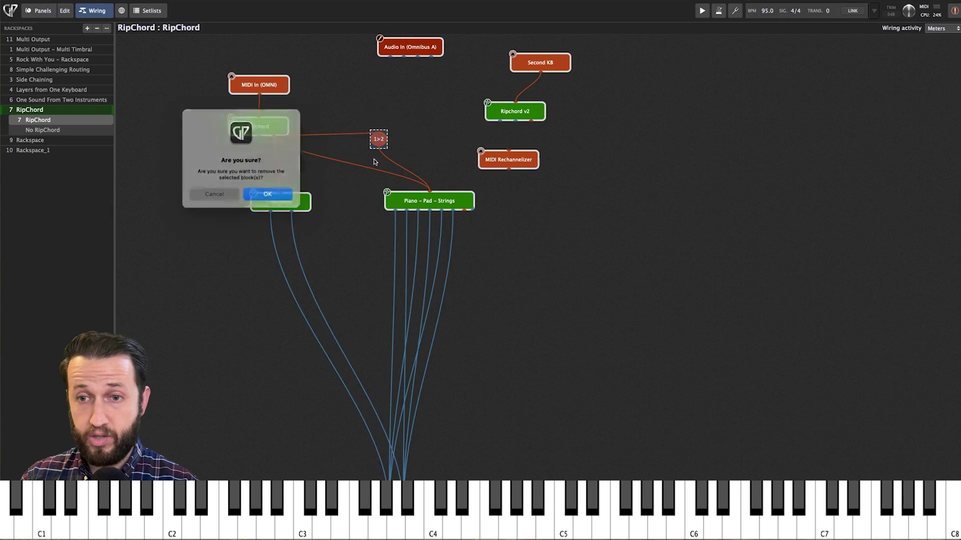
pyautogui.click(267, 193)
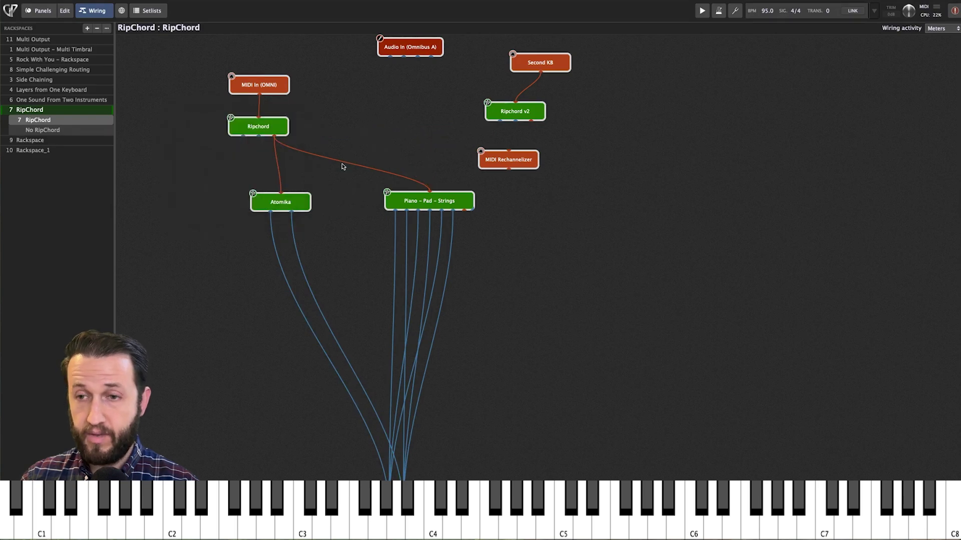
# Step: Replace the Ripchord wire with Ripchord v2 feeding MIDI Rechannelizer into Piano – Pad – Strings
pyautogui.click(343, 166)
pyautogui.press('Delete')
pyautogui.moveTo(506, 152); pyautogui.dragTo(457, 141)
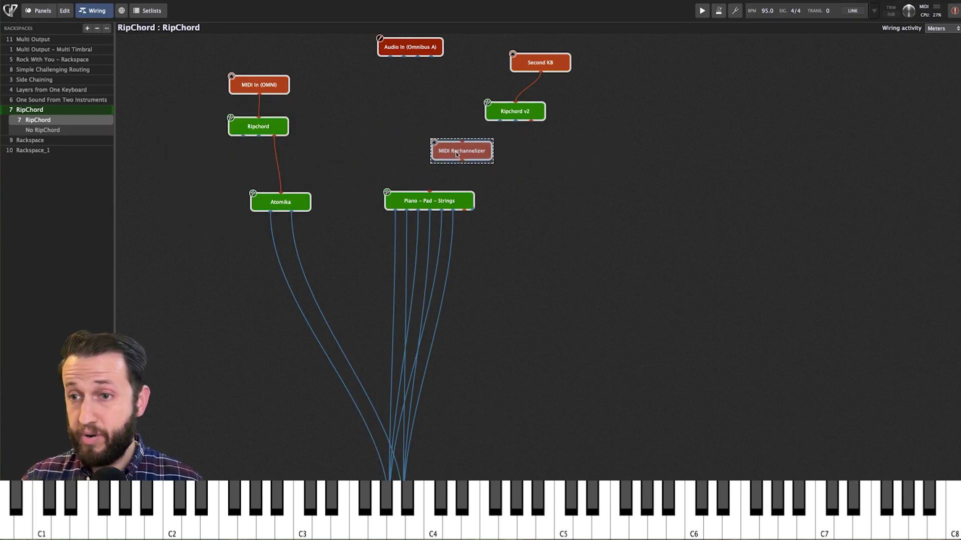
pyautogui.moveTo(531, 121); pyautogui.dragTo(459, 143)
pyautogui.click(455, 156)
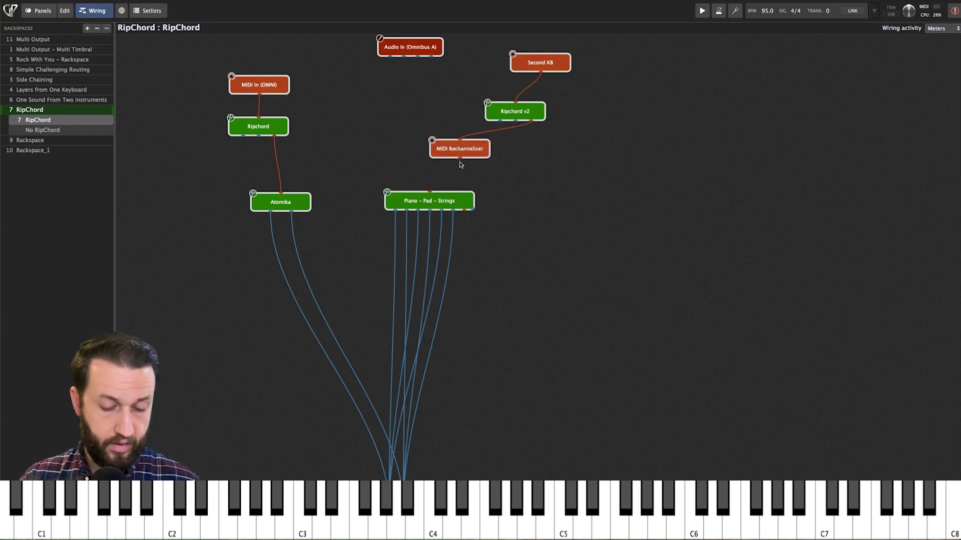
pyautogui.moveTo(460, 160); pyautogui.dragTo(428, 192)
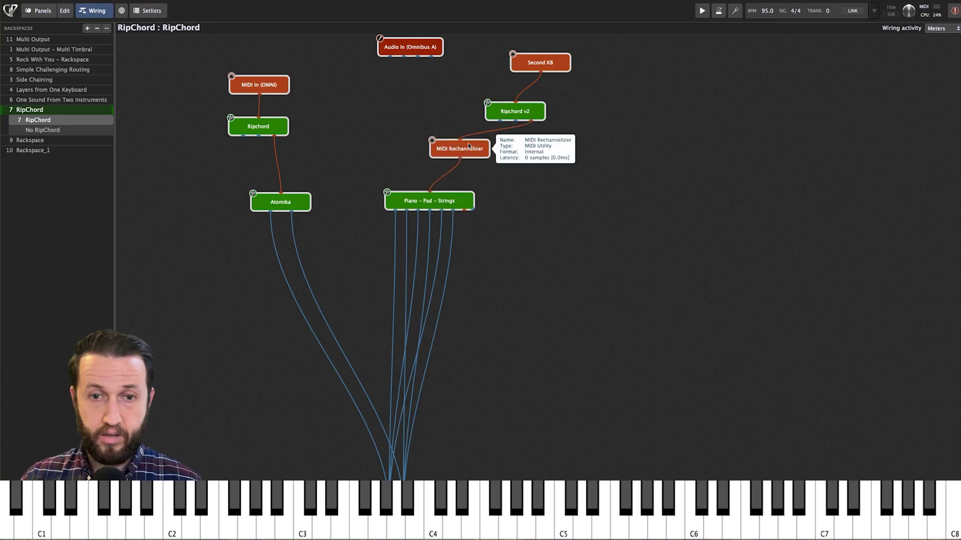
pyautogui.click(469, 144)
# Step: Map MIDI Rechannelizer's input channel 1 to output channel 1 and reconnect Ripchord to Piano – Pad – Strings
pyautogui.doubleClick(459, 148)
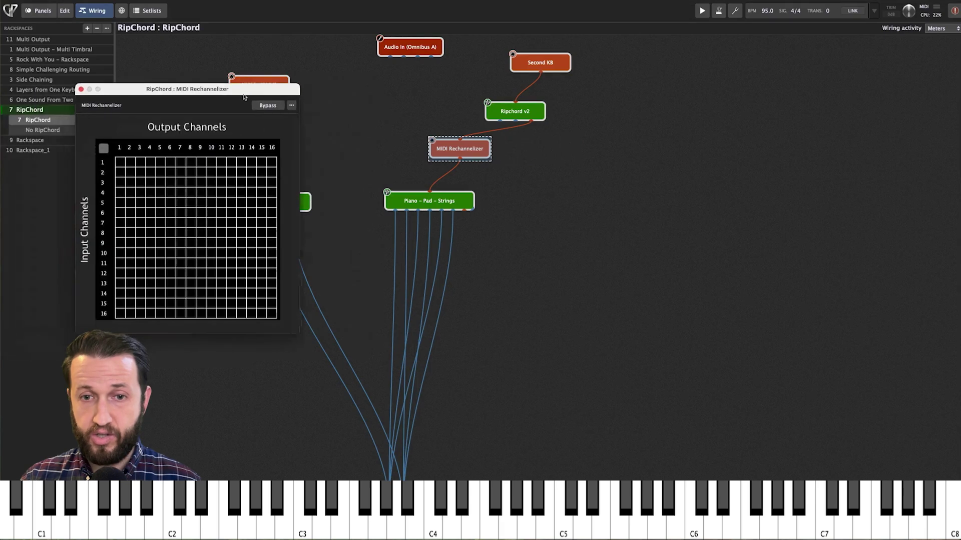
pyautogui.click(181, 168)
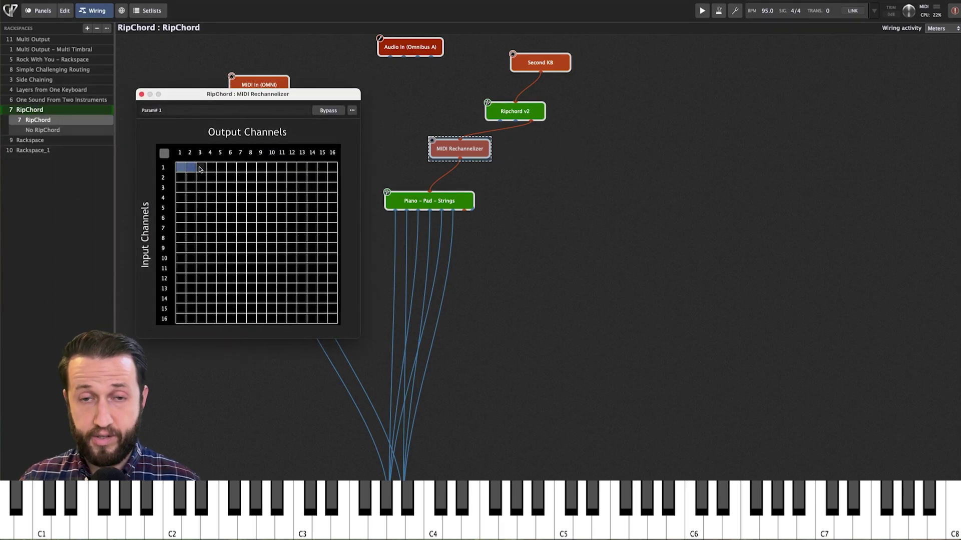
pyautogui.click(142, 95)
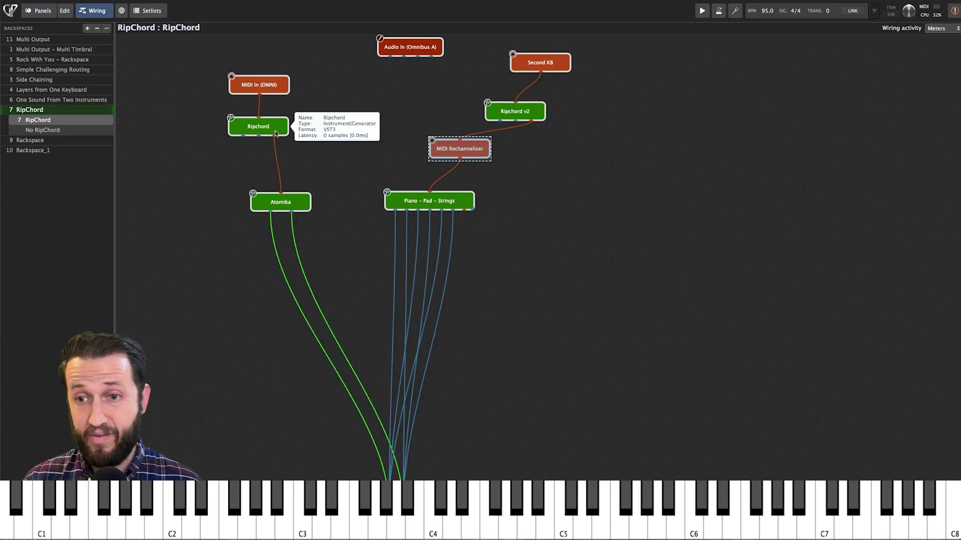
pyautogui.moveTo(275, 137); pyautogui.dragTo(430, 192)
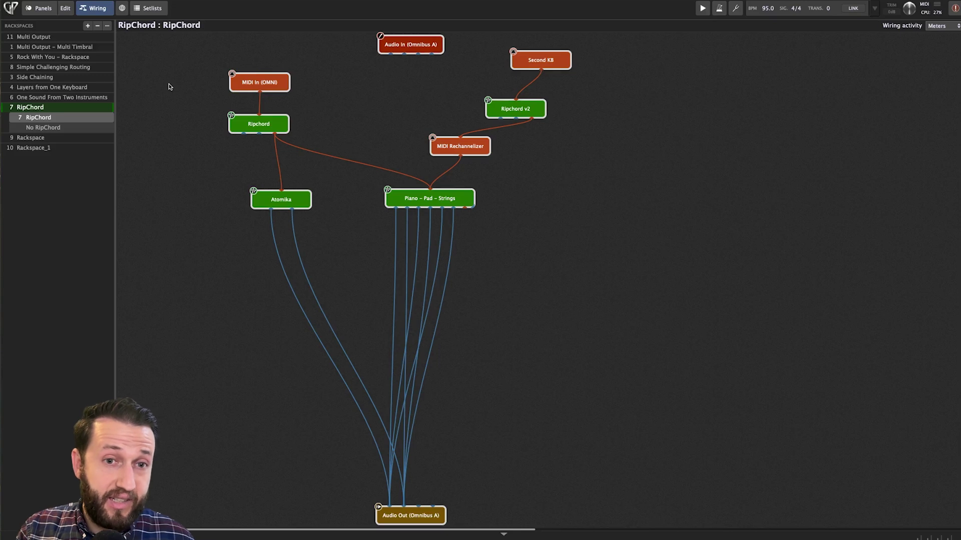
pyautogui.click(85, 97)
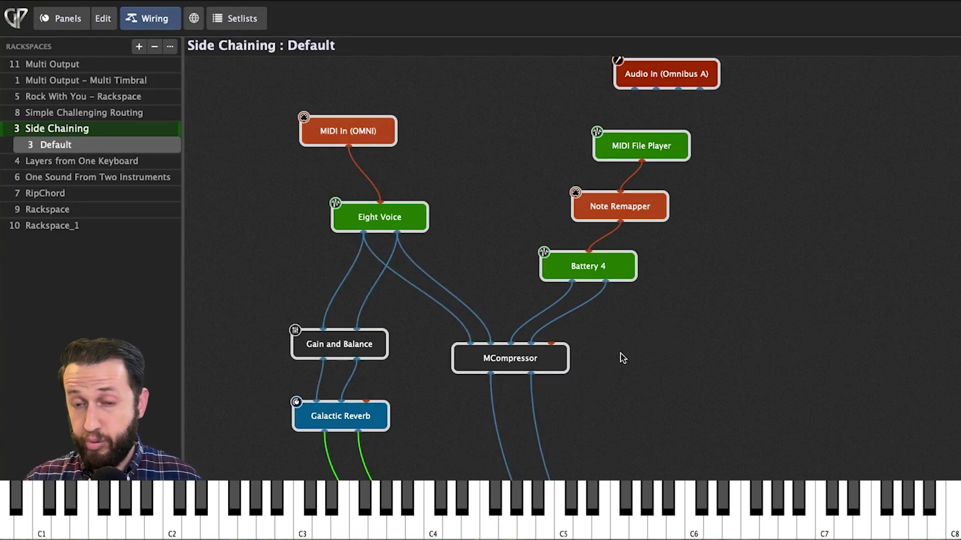
# Step: Open the MCompressor editor, move it further left, and enable its side-chain input
pyautogui.doubleClick(552, 364)
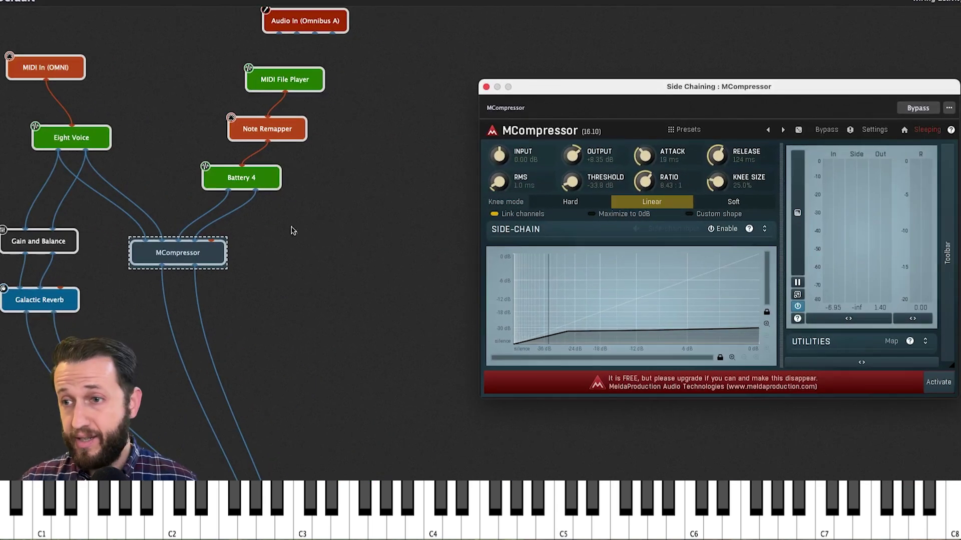
pyautogui.click(199, 244)
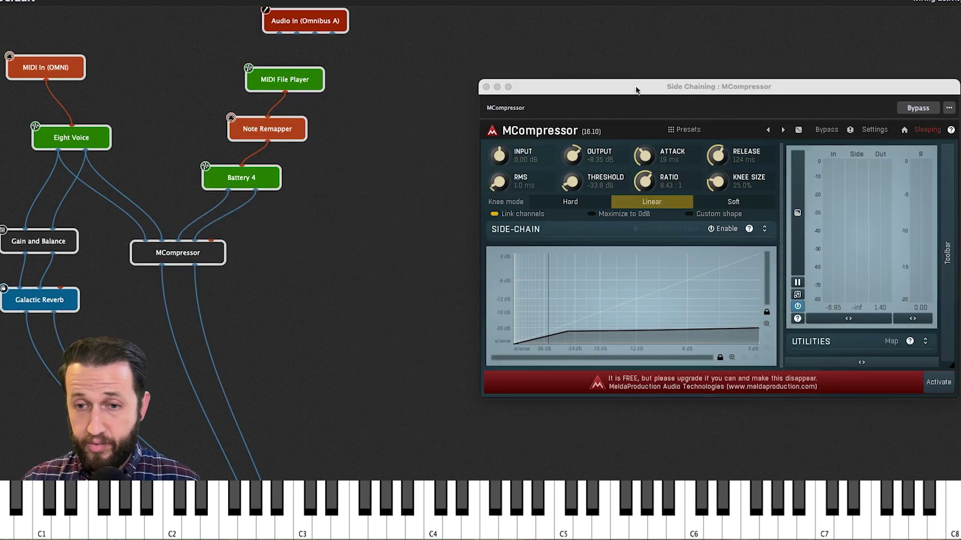
pyautogui.moveTo(636, 90); pyautogui.dragTo(500, 85)
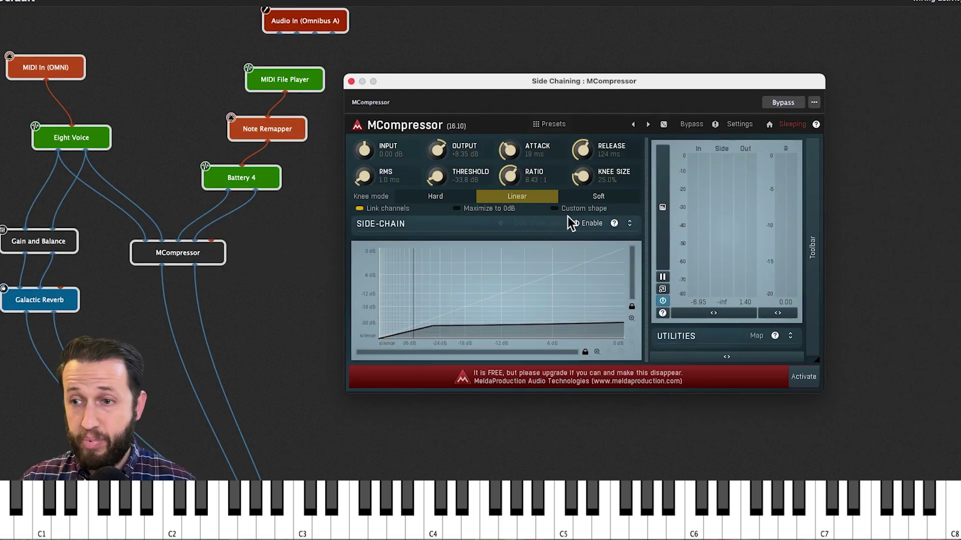
pyautogui.click(589, 224)
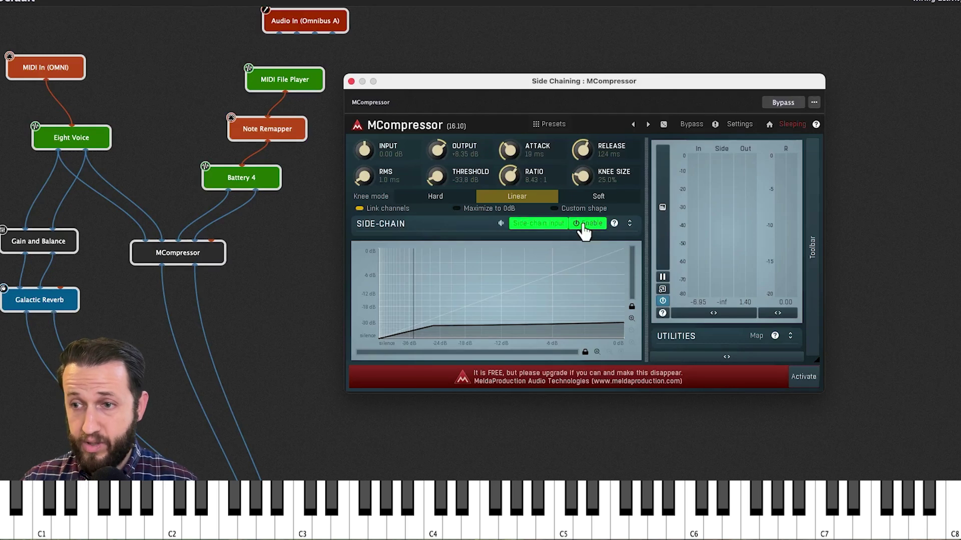
# Step: Toggle MCompressor's side-chain input on and off to compare, leaving it disabled
pyautogui.click(588, 224)
pyautogui.click(589, 225)
pyautogui.click(586, 225)
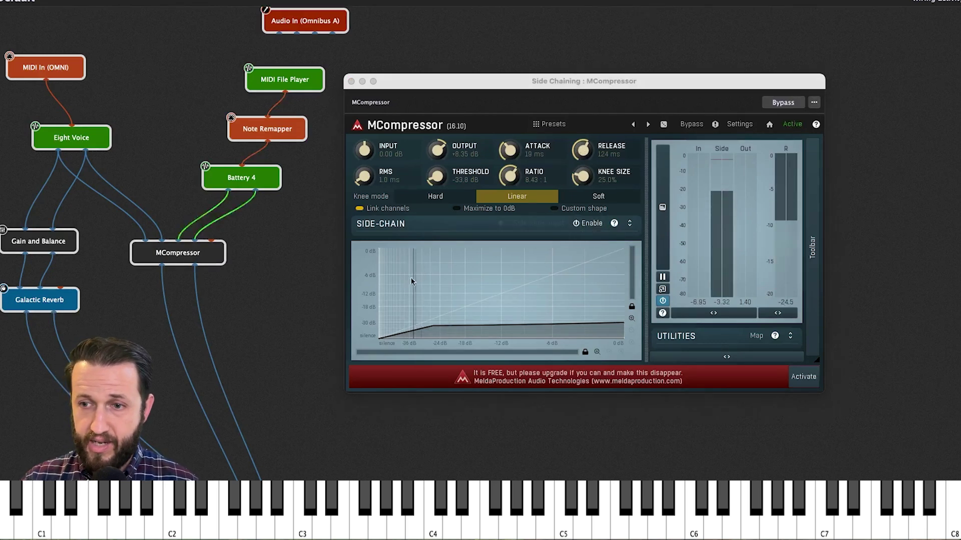
pyautogui.click(229, 214)
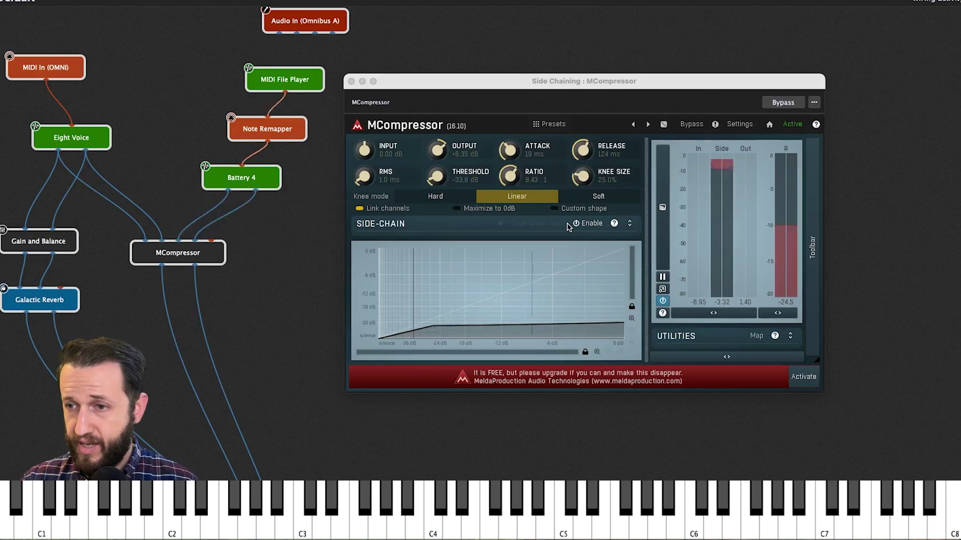
pyautogui.click(591, 224)
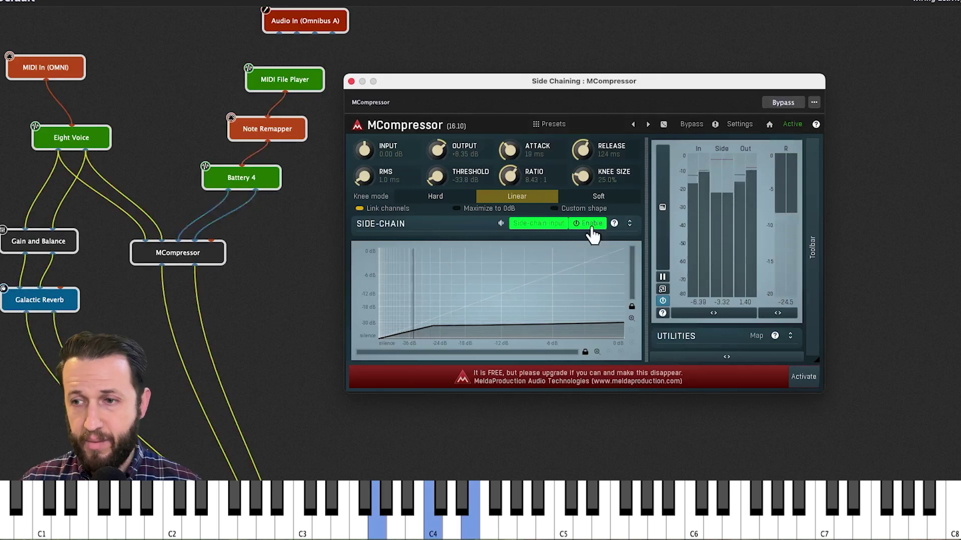
pyautogui.click(593, 225)
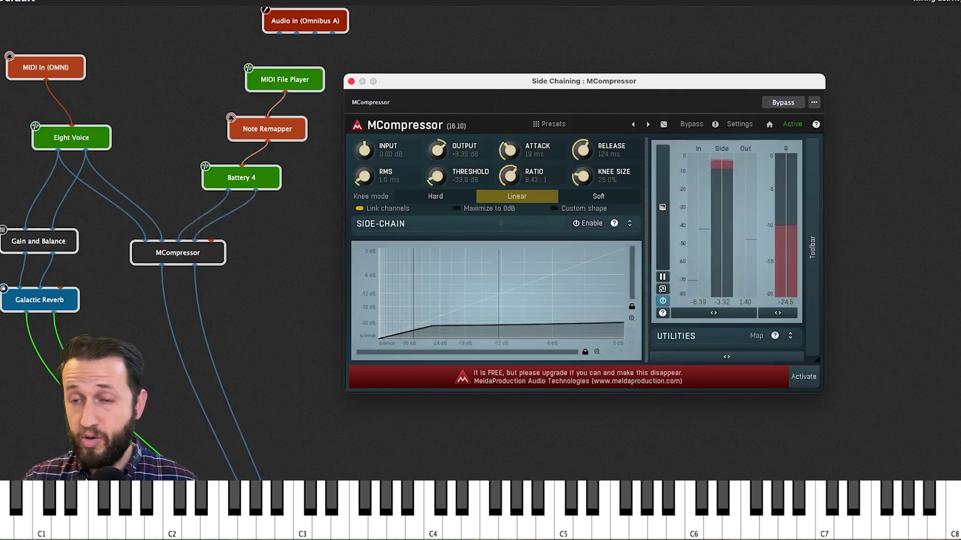
pyautogui.click(589, 60)
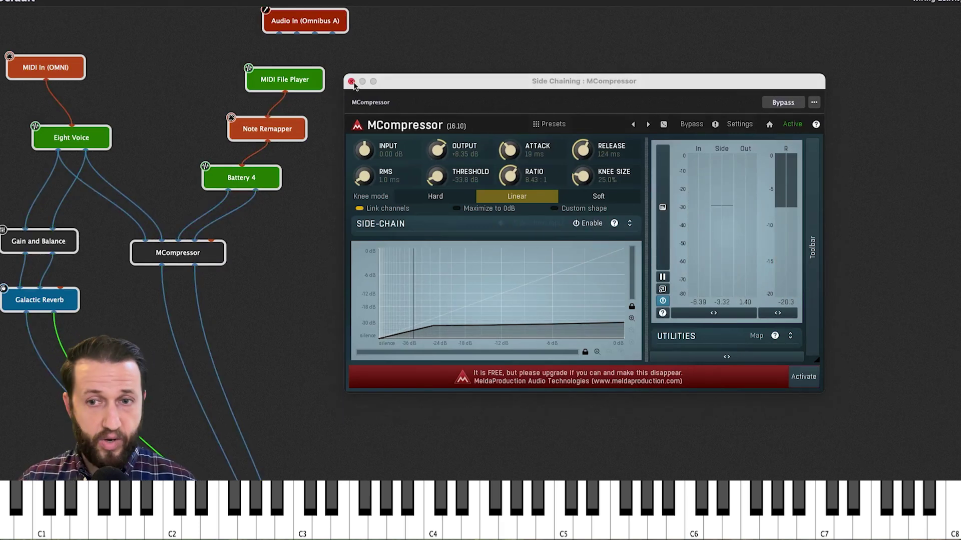
# Step: Close the MCompressor plugin editor window
pyautogui.click(352, 82)
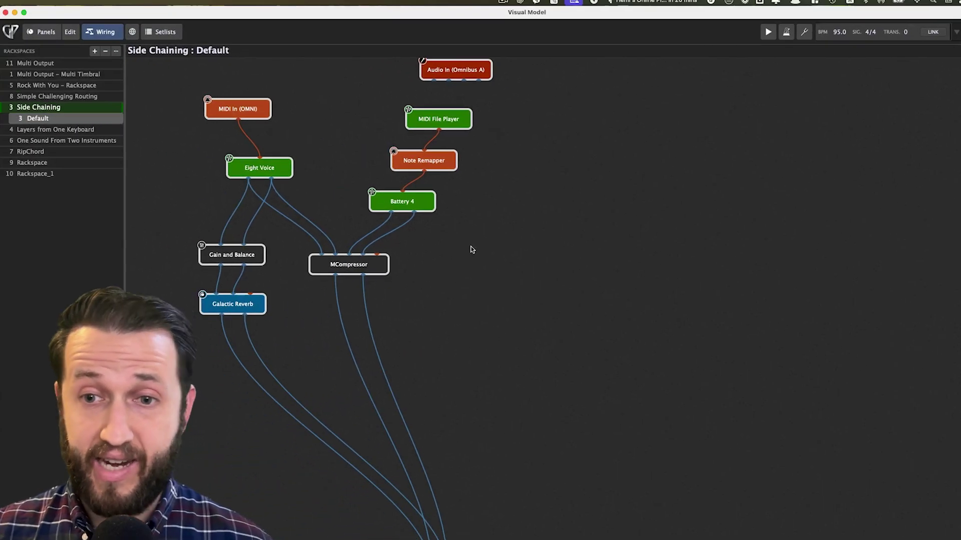